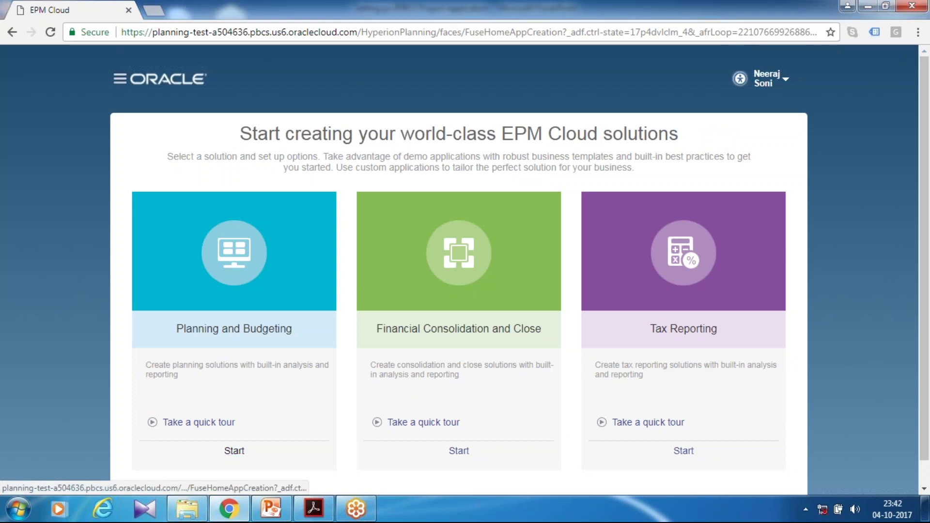
- Start an Enterprise Planning and Budgeting application named EPBCS, described as "This is a sample project financial planning"
scroll(284, 324, down, 1)
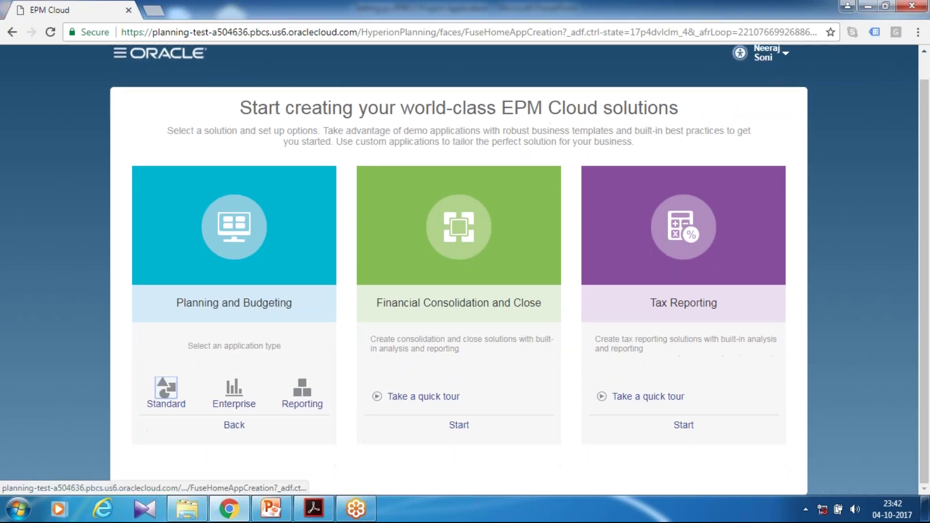
click(166, 388)
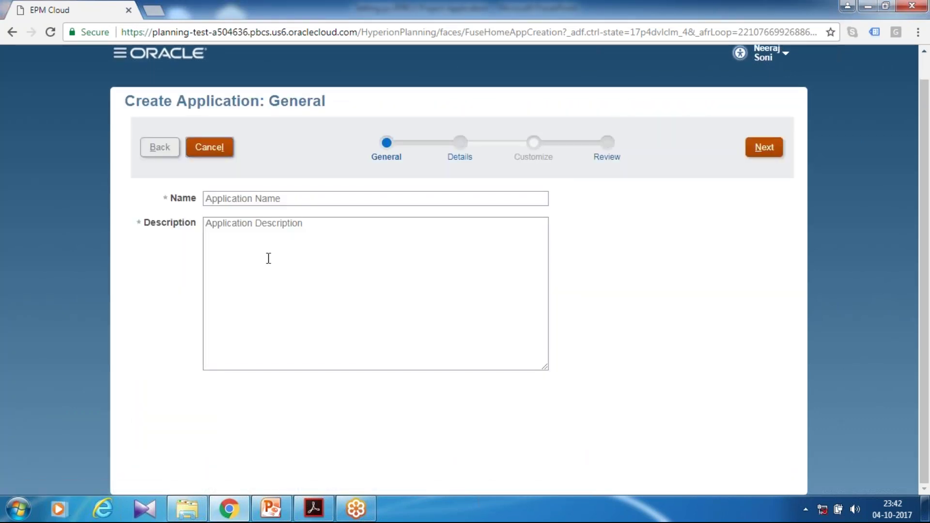
click(250, 198)
text(EPBCS)
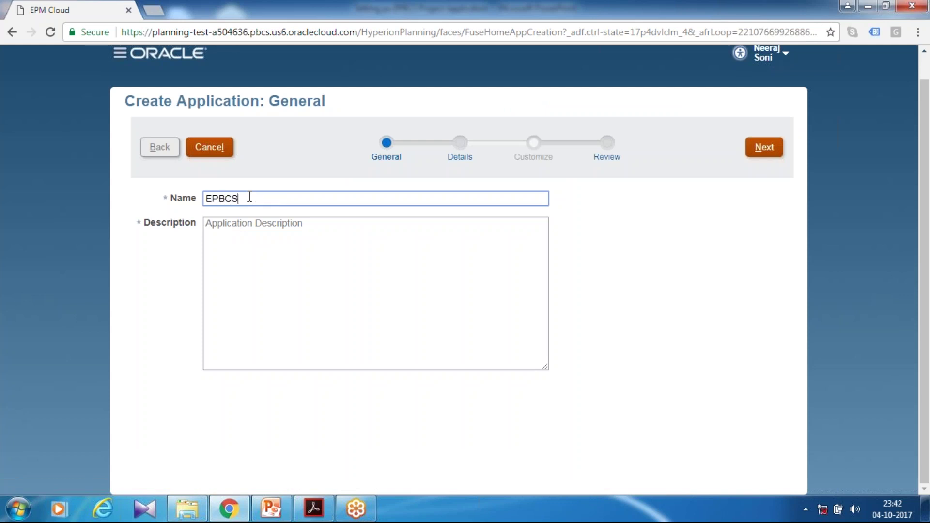
key(Tab)
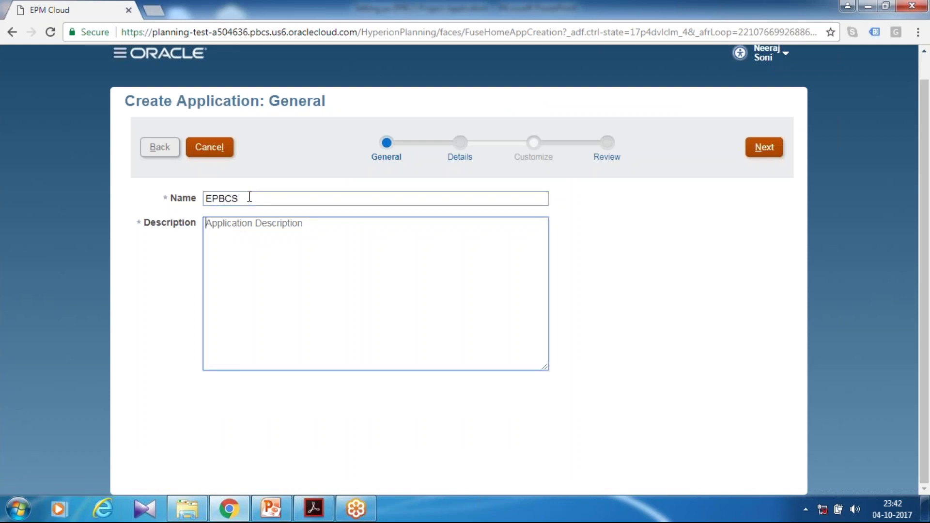
text(This is a sample project financial planning)
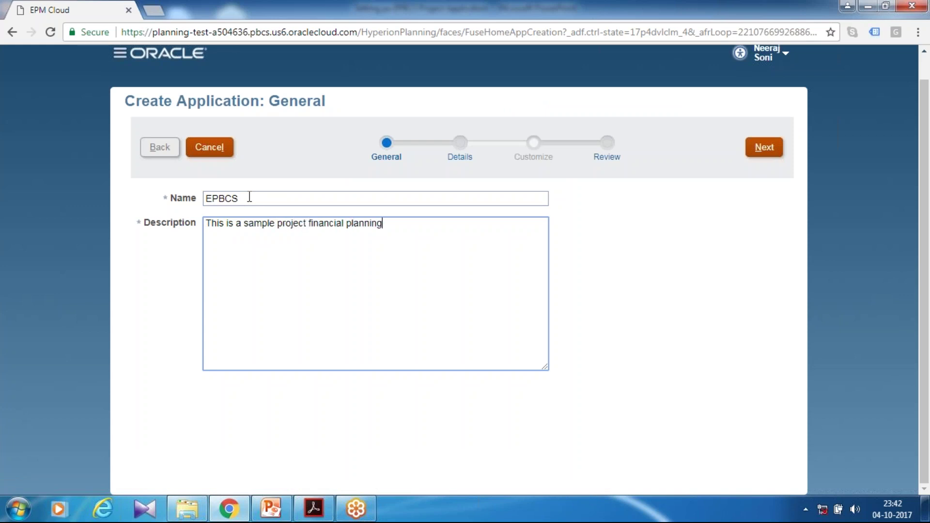
click(703, 433)
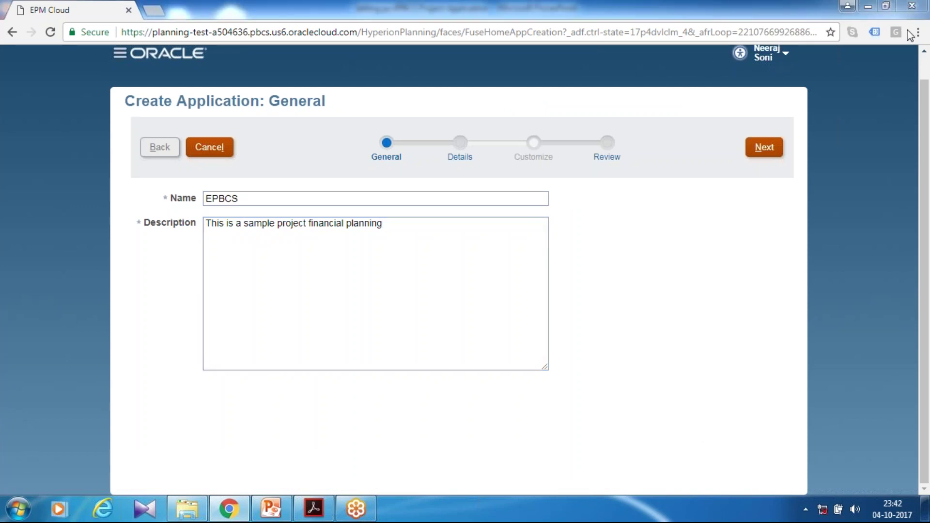
click(770, 148)
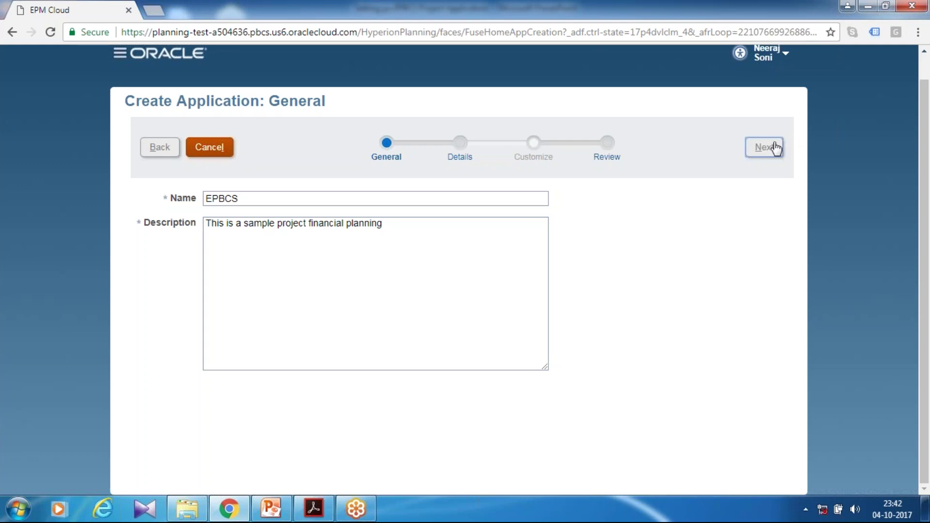
- Set the application's start year to 2012 and end year to 2020, with January as the first fiscal month
click(272, 217)
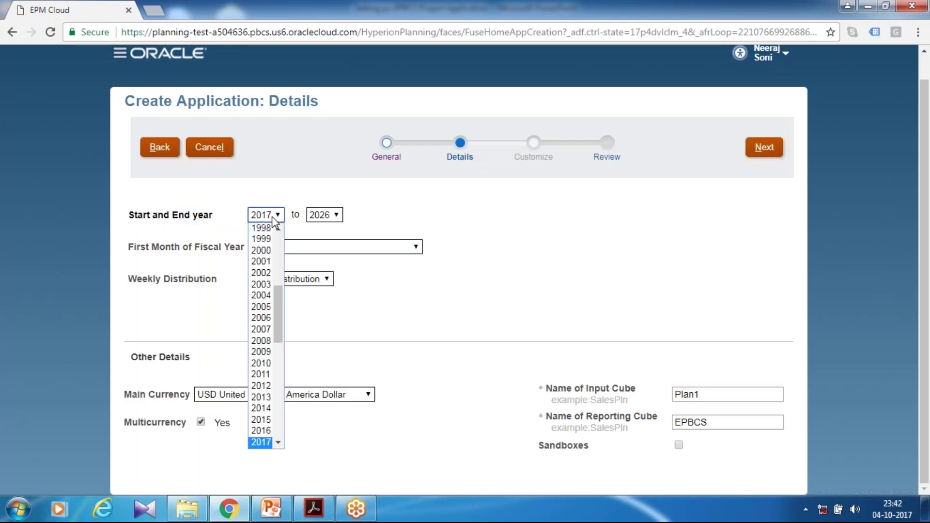
click(262, 386)
click(318, 216)
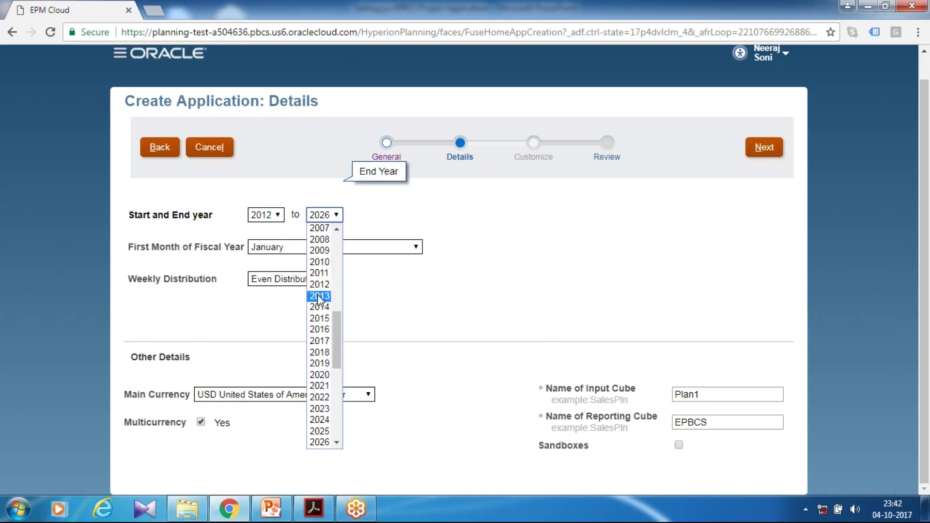
click(319, 374)
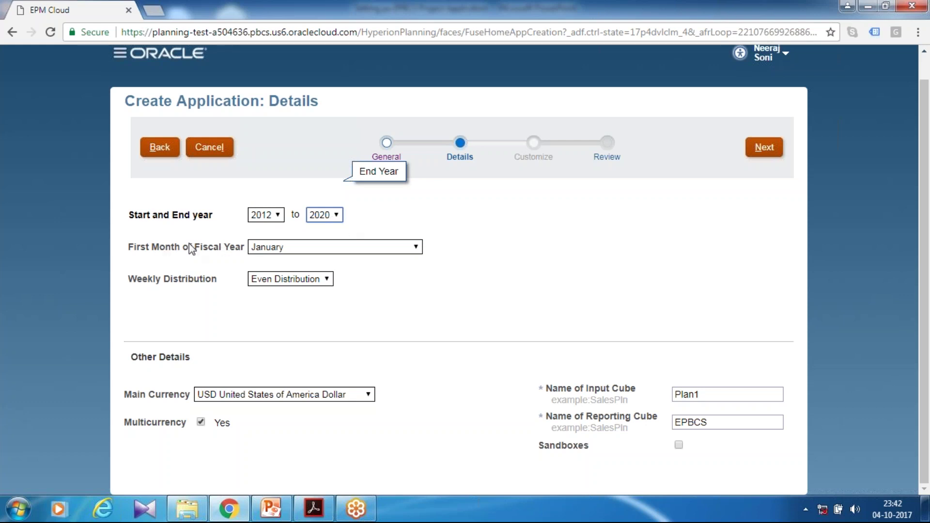
click(296, 249)
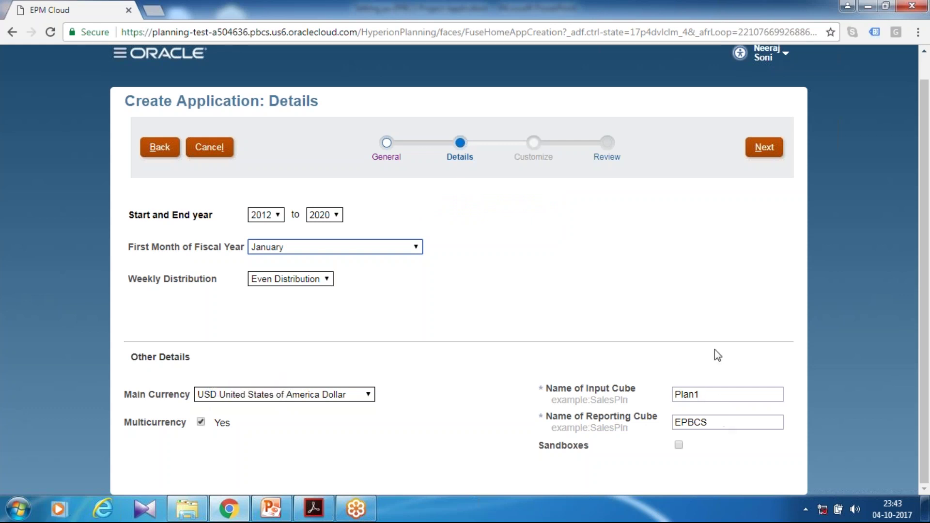
- Accept the remaining application details and create the EPBCS application from the review page
click(764, 147)
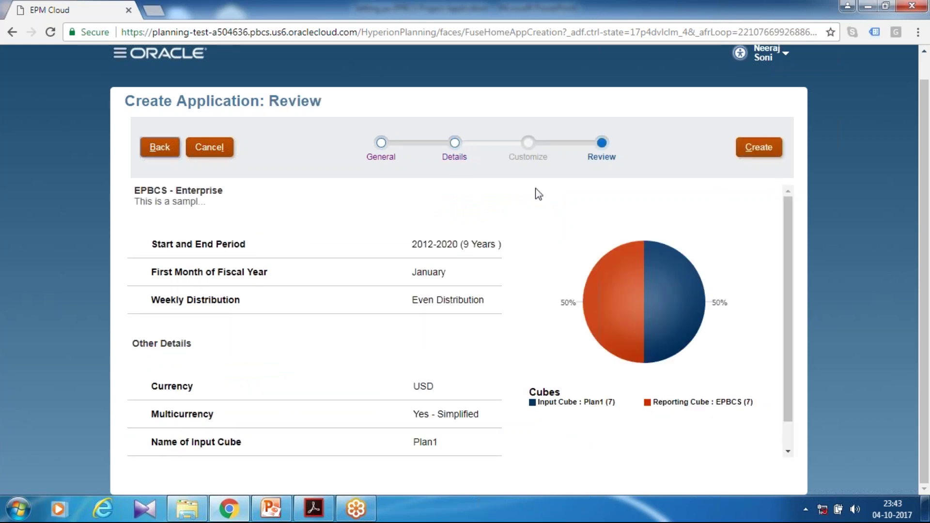
click(763, 152)
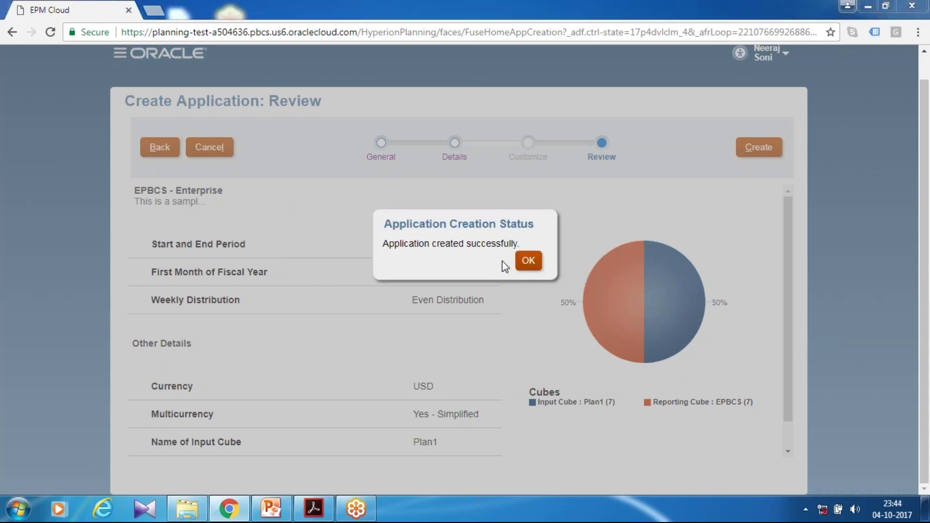
click(529, 262)
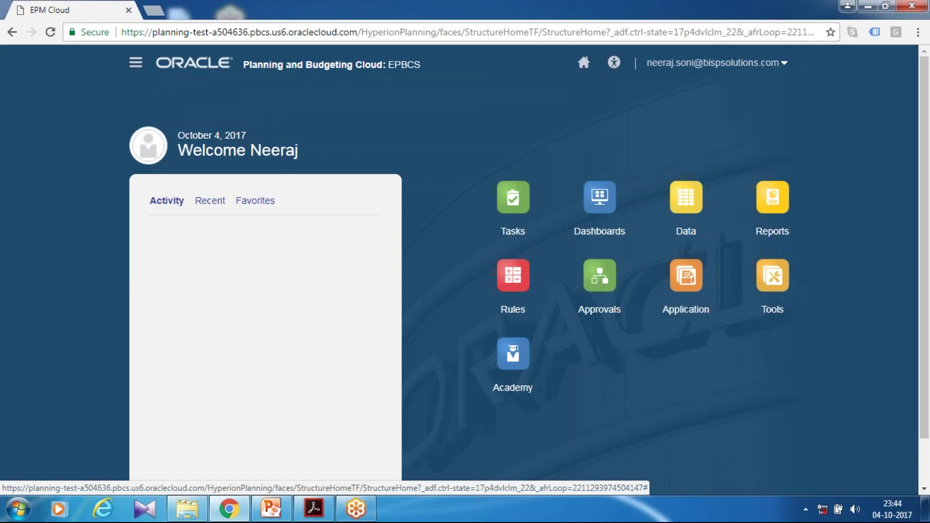
- Open the application's dimension editor and display the Entity dimension
click(136, 62)
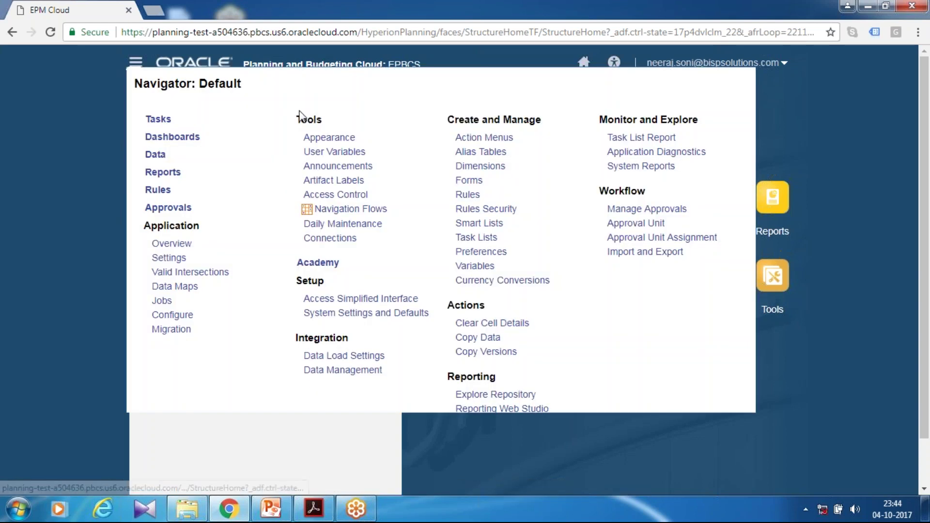
click(481, 166)
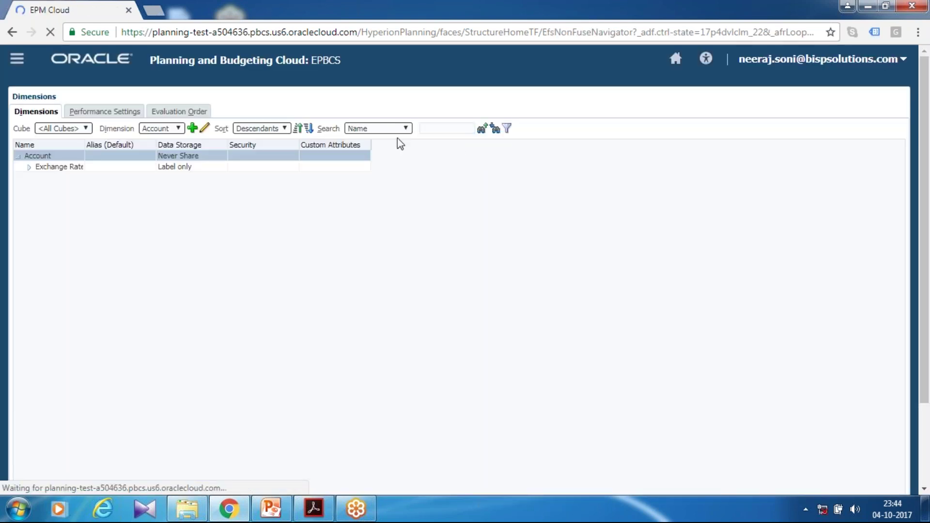
click(178, 129)
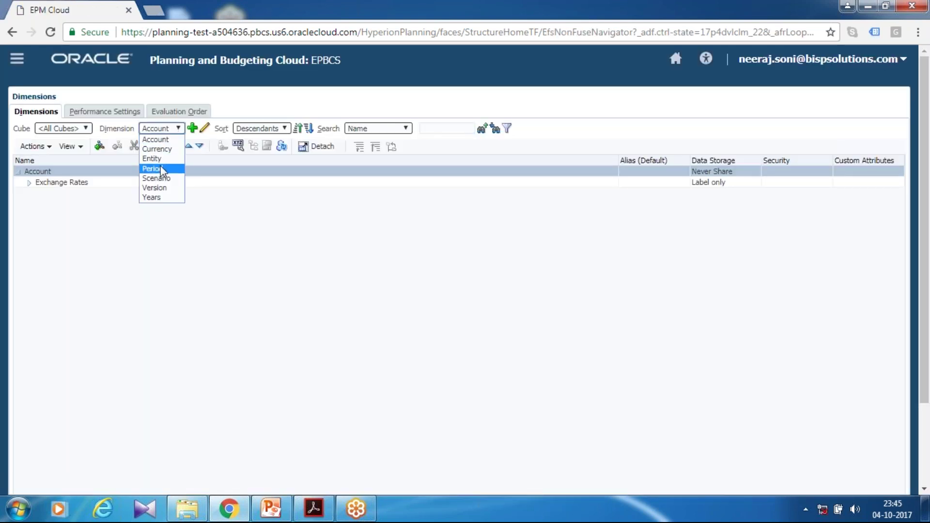
click(166, 158)
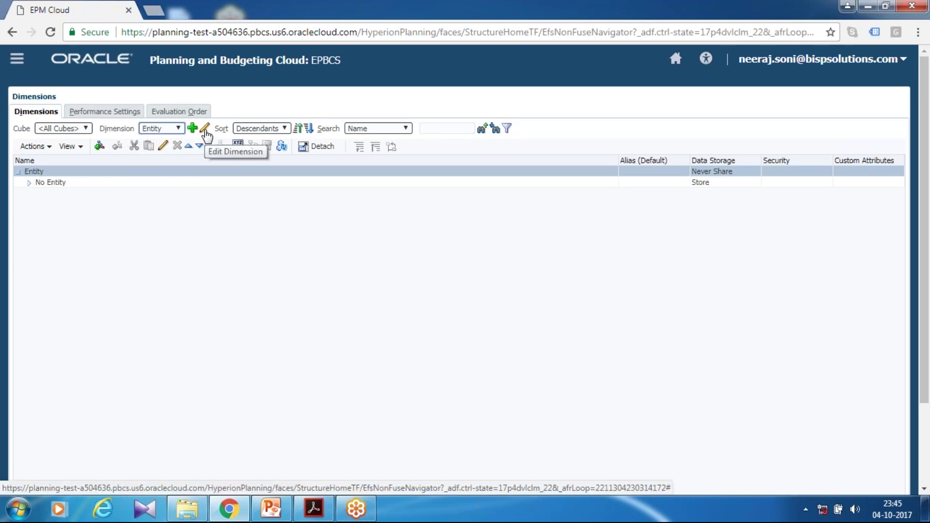
- Rename the Entity dimension as Department and save its properties
click(206, 130)
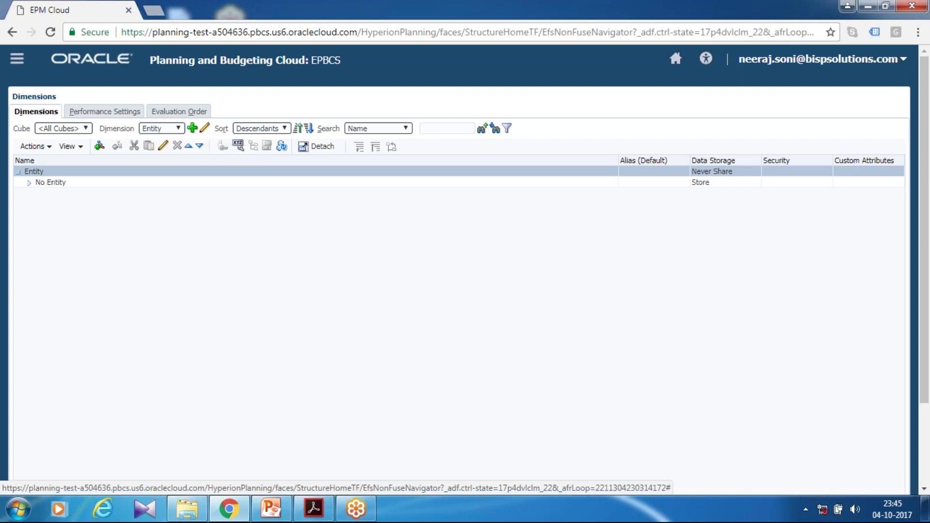
text(Department)
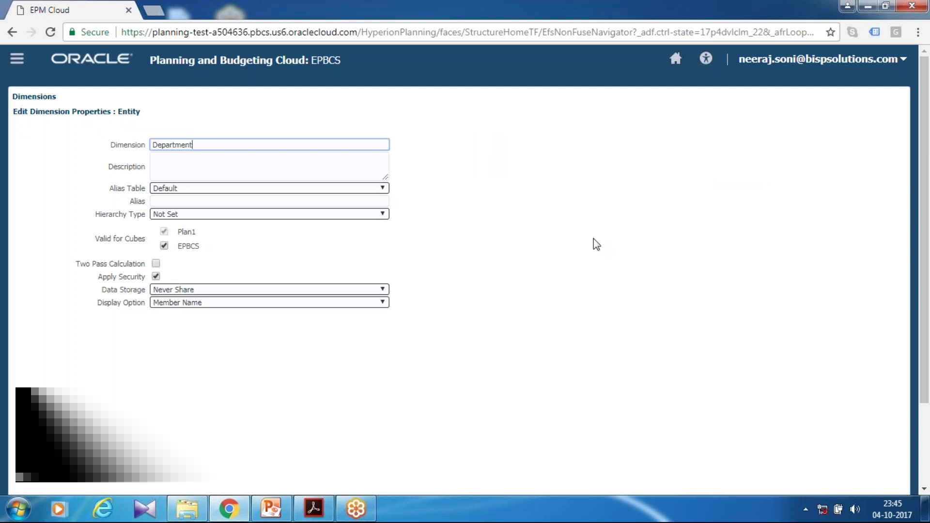
scroll(644, 261, down, 2)
scroll(688, 291, down, 1)
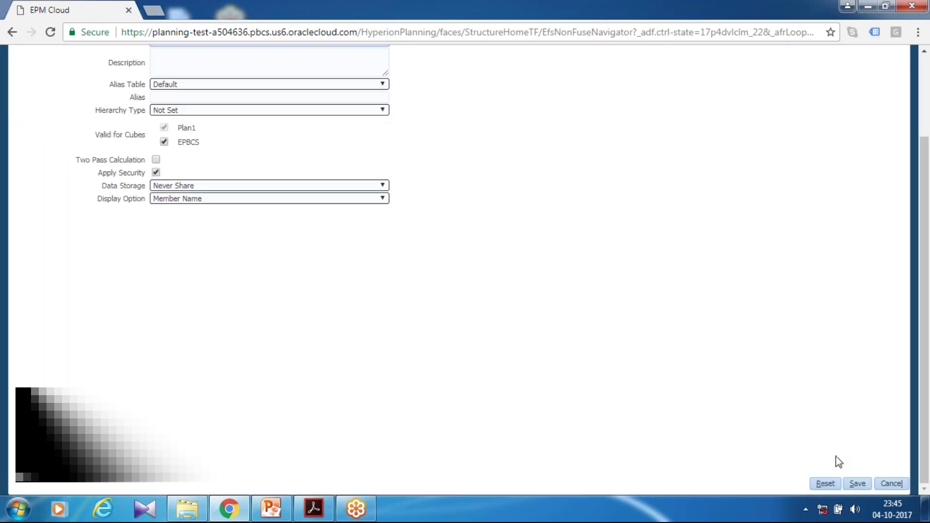
click(857, 483)
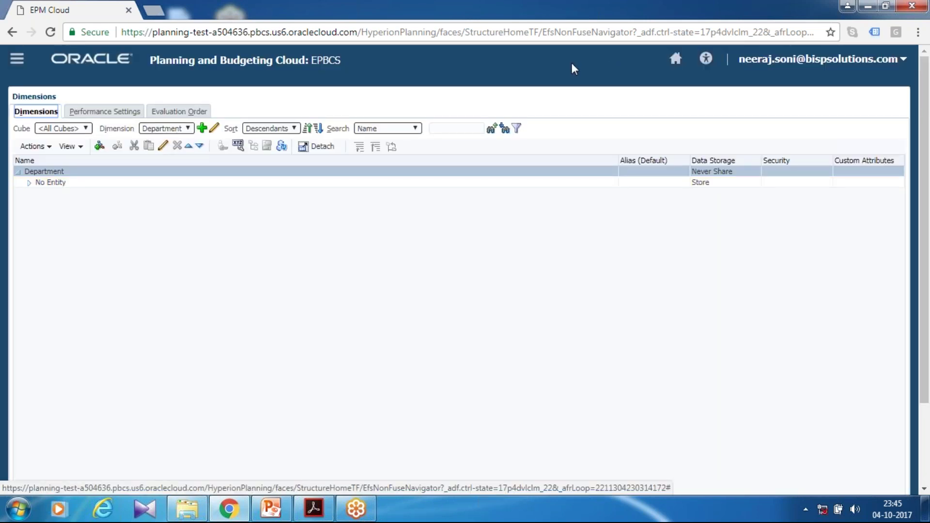
- Return to the home page and open the feature enablement settings for Projects in the application configuration
click(675, 59)
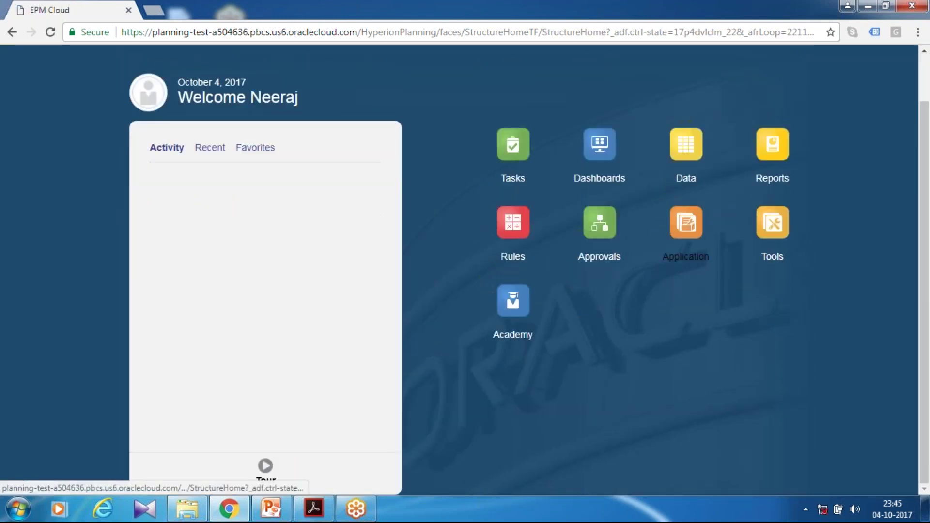
click(685, 255)
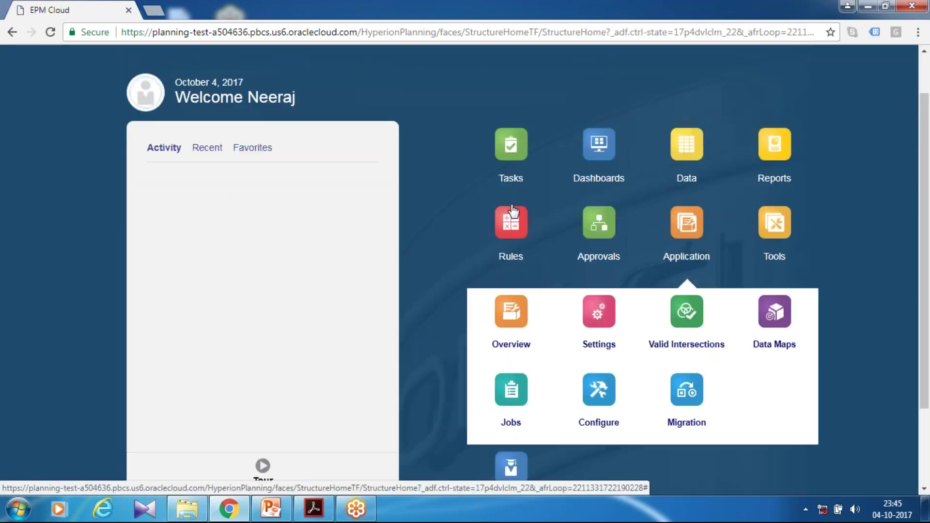
click(598, 392)
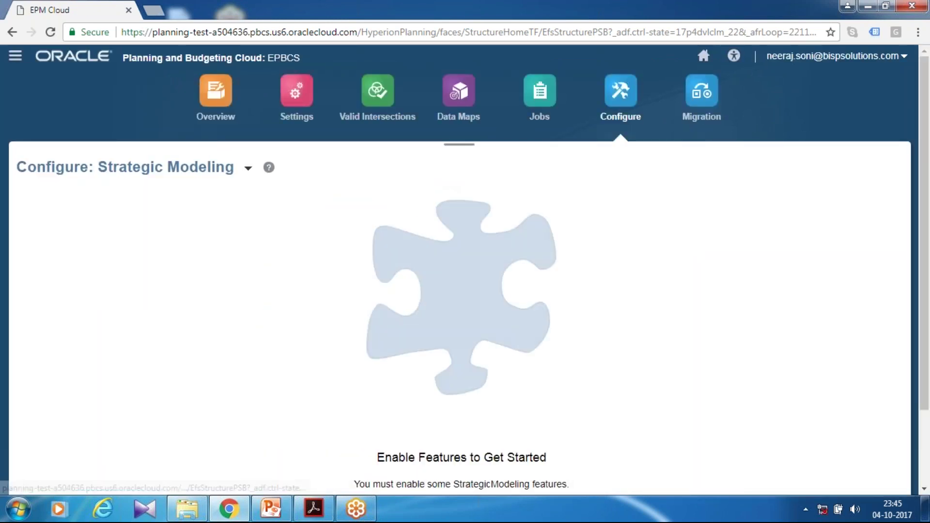
click(249, 168)
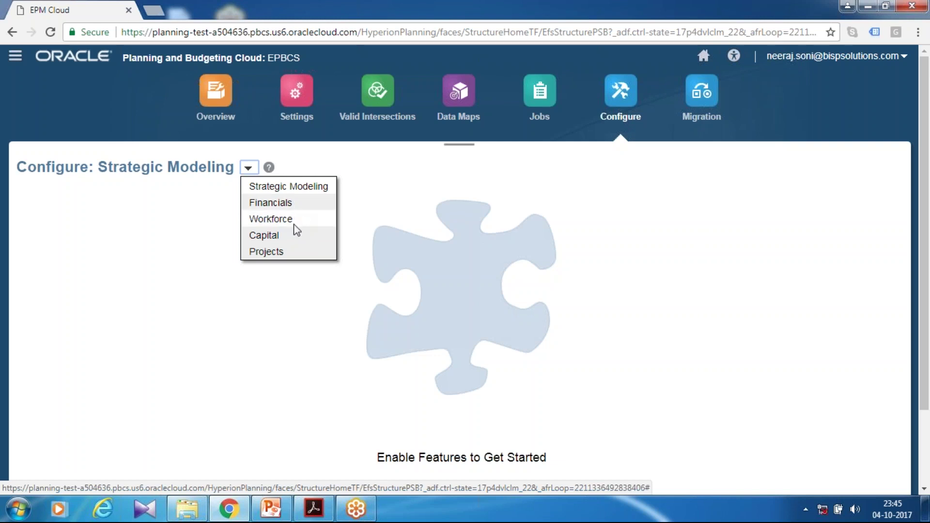
click(285, 249)
scroll(466, 271, down, 2)
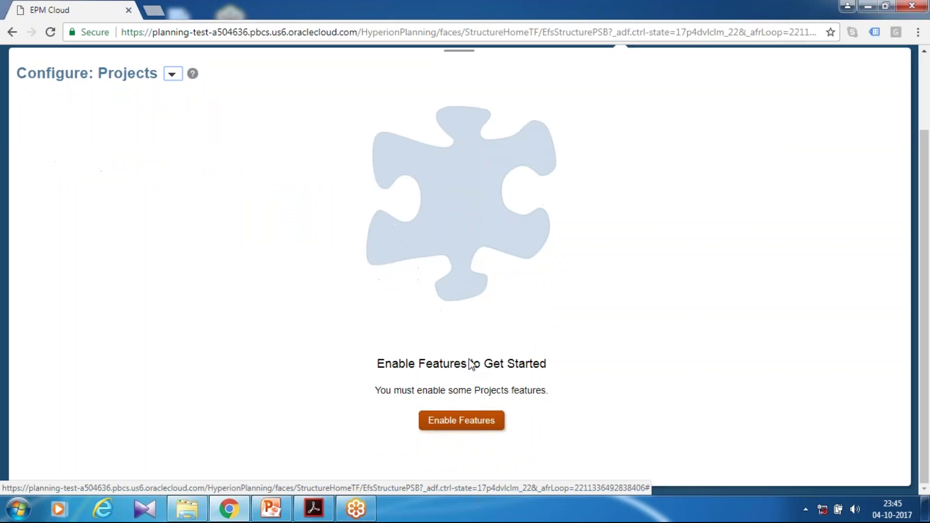
click(461, 420)
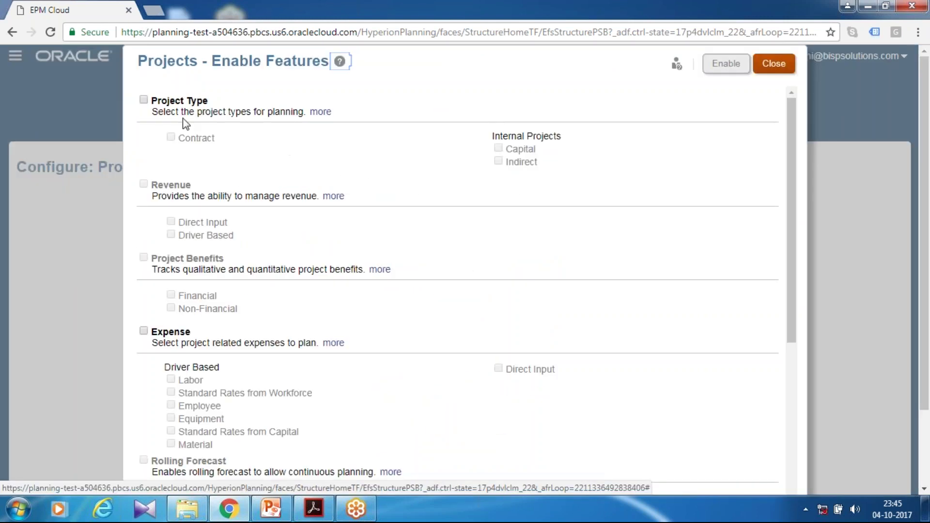
- Select the Indirect internal project type and the Financial and Non-Financial project benefits
click(144, 101)
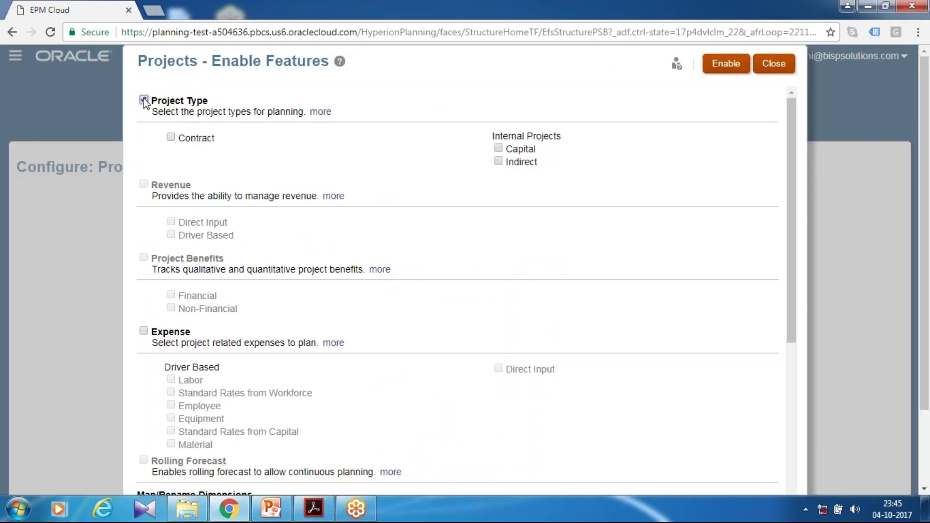
click(499, 162)
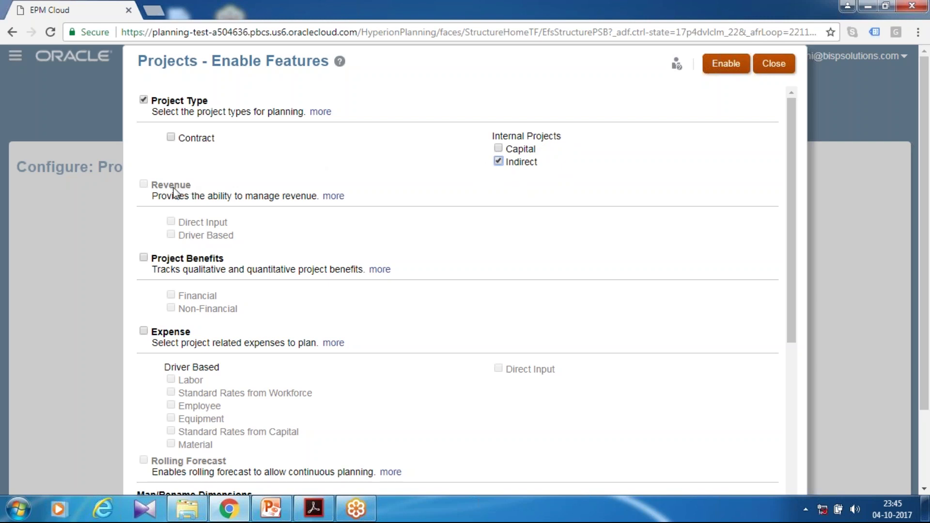
click(143, 258)
click(170, 295)
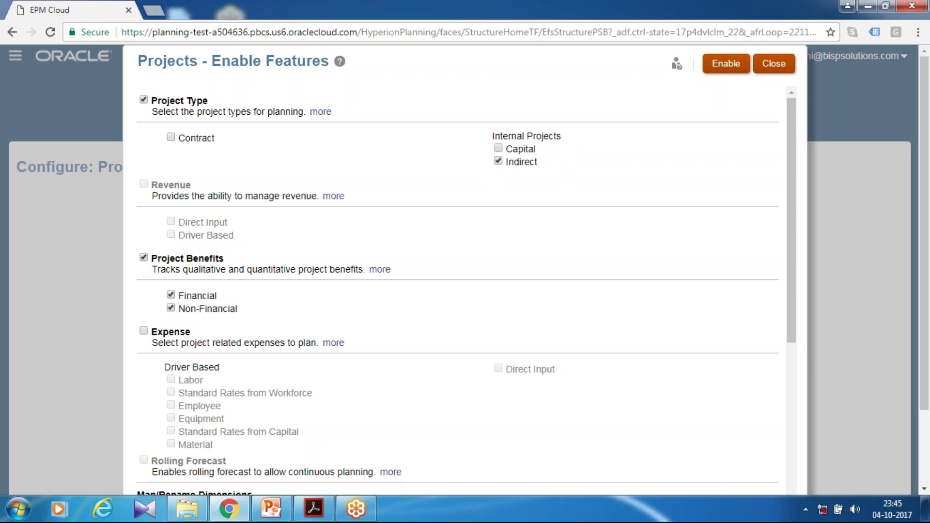
- Select the Expense feature with driver-based Labor and Direct Input for project expenses
click(144, 332)
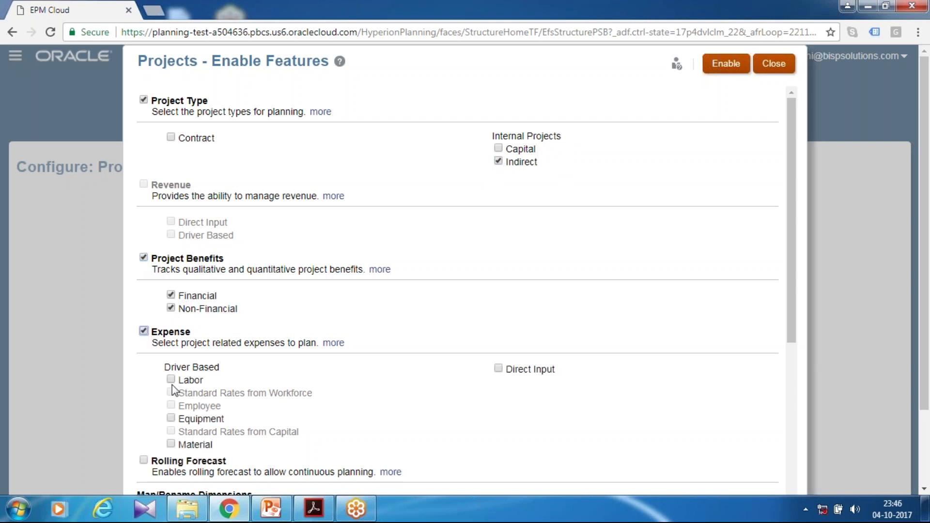
click(171, 380)
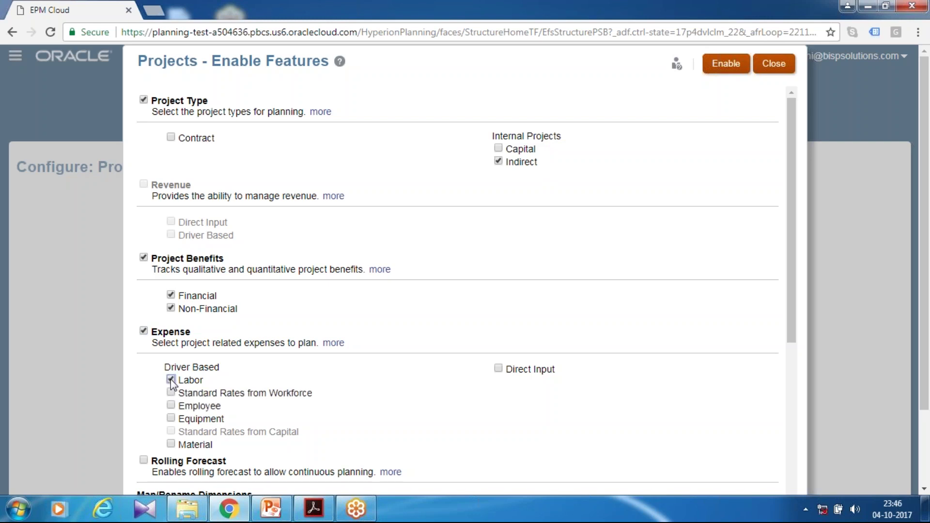
click(499, 371)
scroll(328, 244, down, 3)
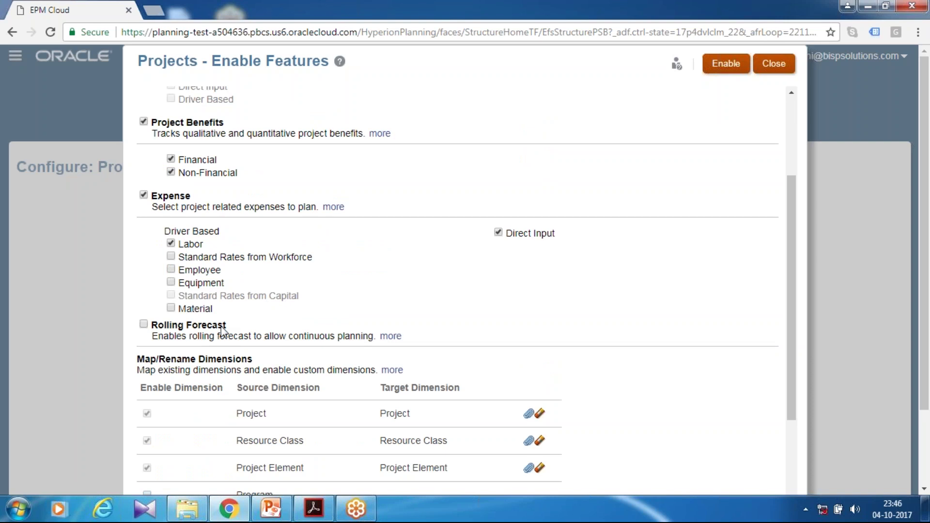
scroll(239, 373, down, 3)
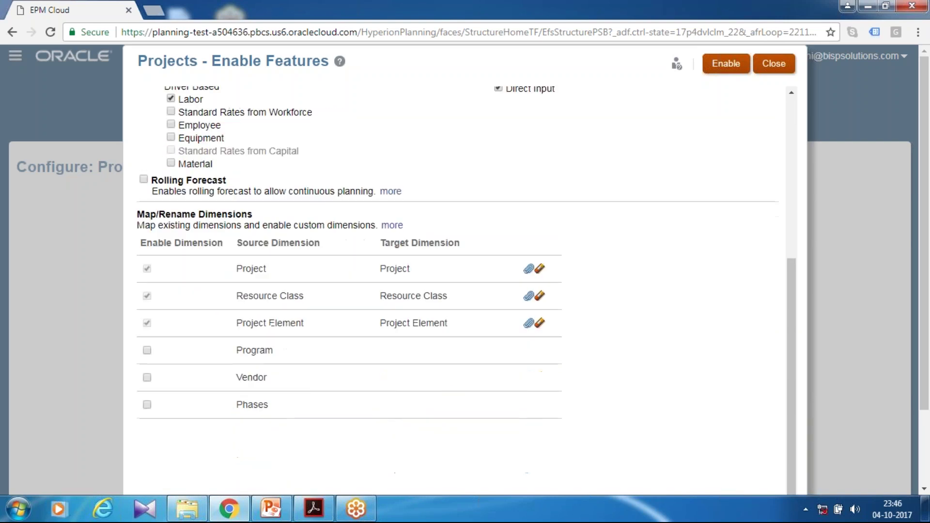
- Enable the Program dimension for Projects and apply the selected Projects features, confirming that enablement should continue
click(147, 351)
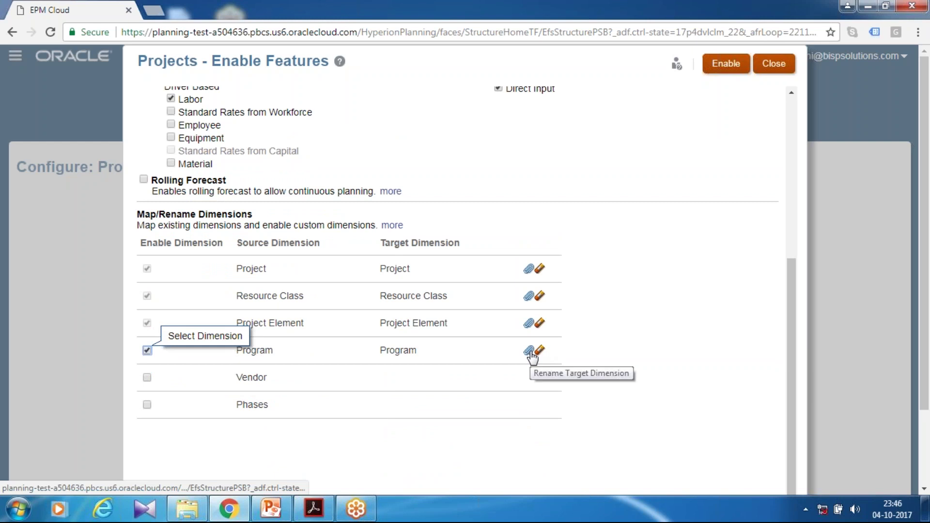
scroll(570, 332, up, 6)
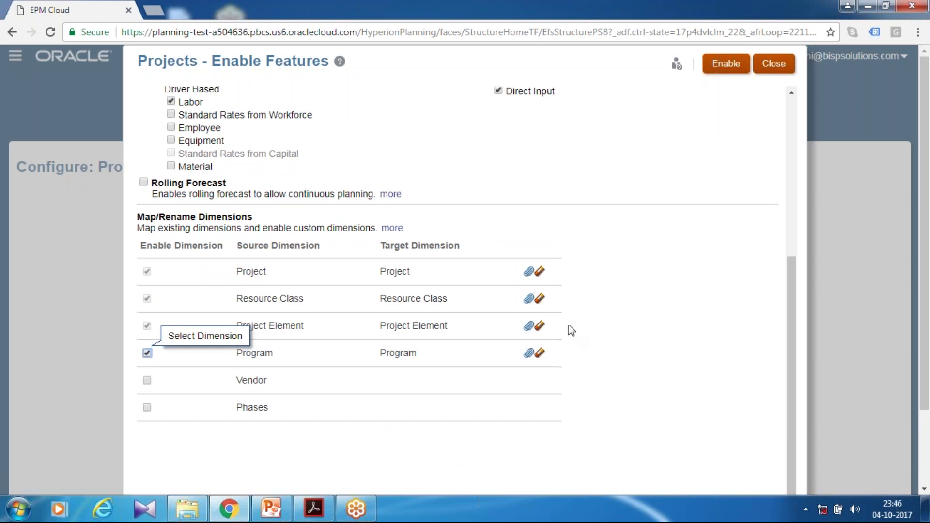
click(718, 78)
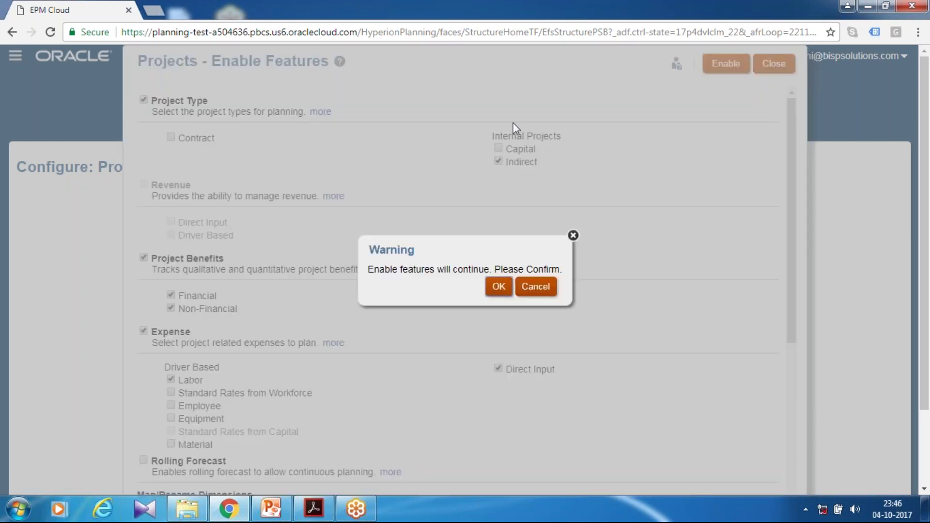
click(499, 286)
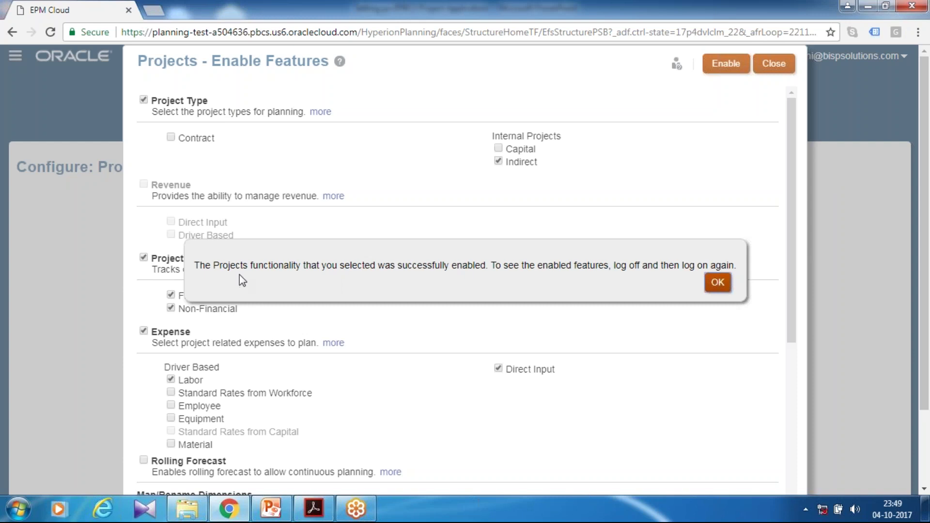
click(717, 283)
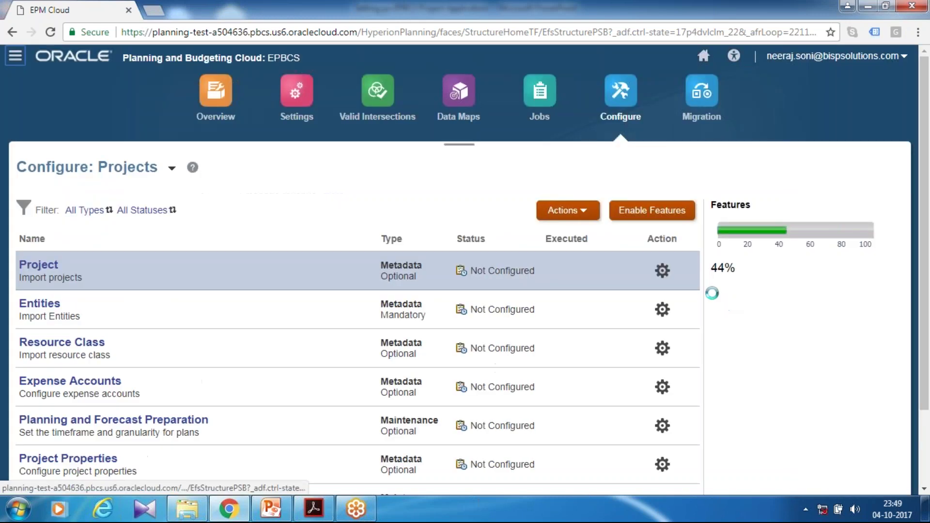
- Sign out of the planning application and sign back in with the saved account credentials to load the enabled features
click(903, 56)
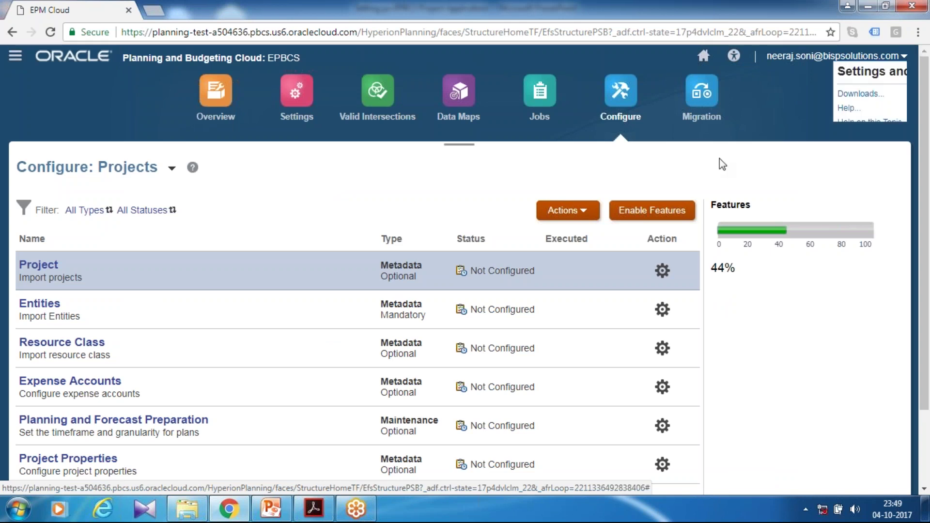
click(755, 190)
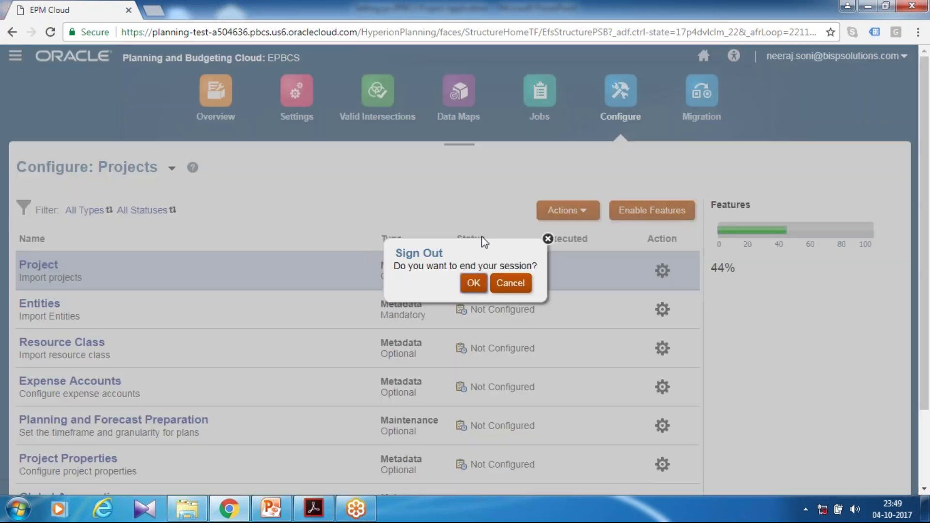
click(473, 283)
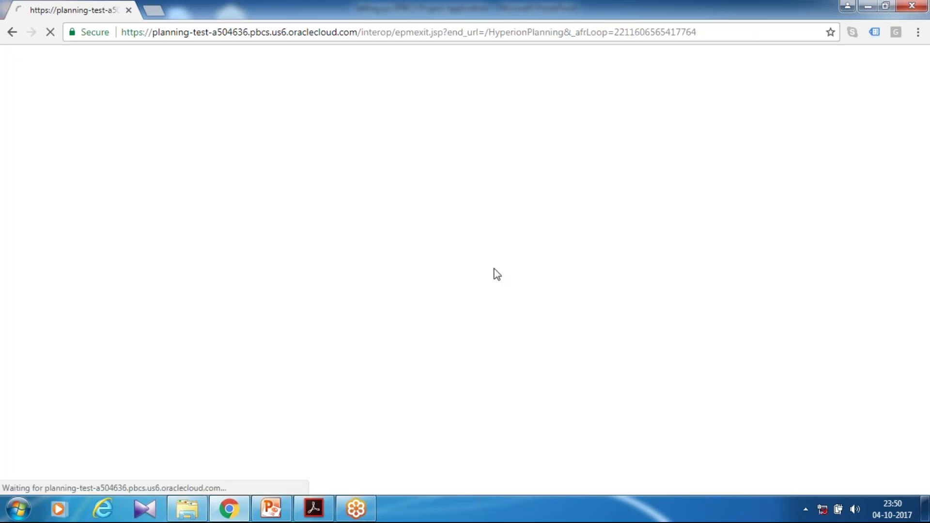
click(386, 339)
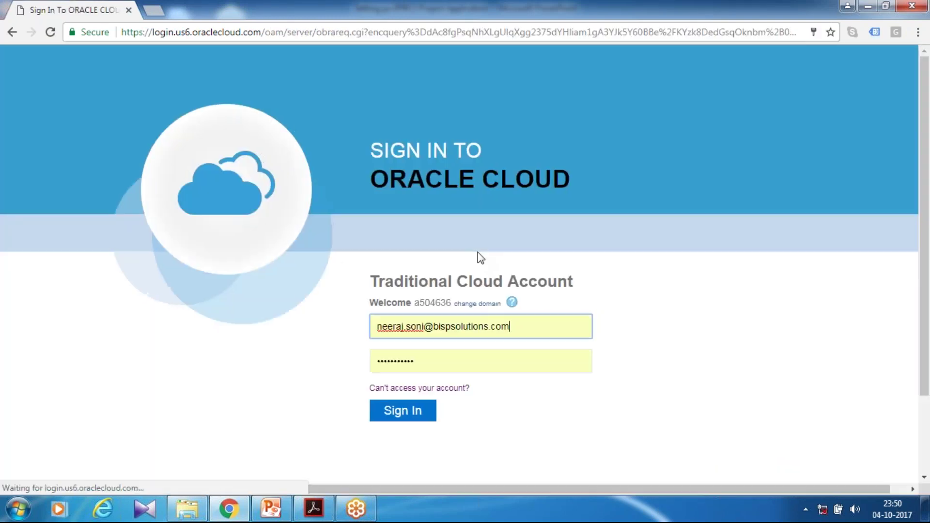
click(417, 412)
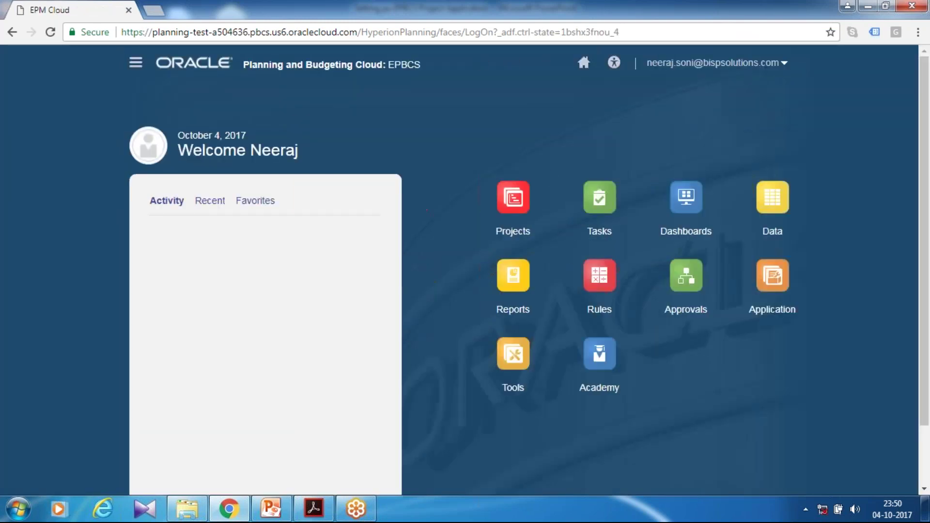
- Inspect the Projects components on the home page and review the Projects task list in the application configuration
click(517, 215)
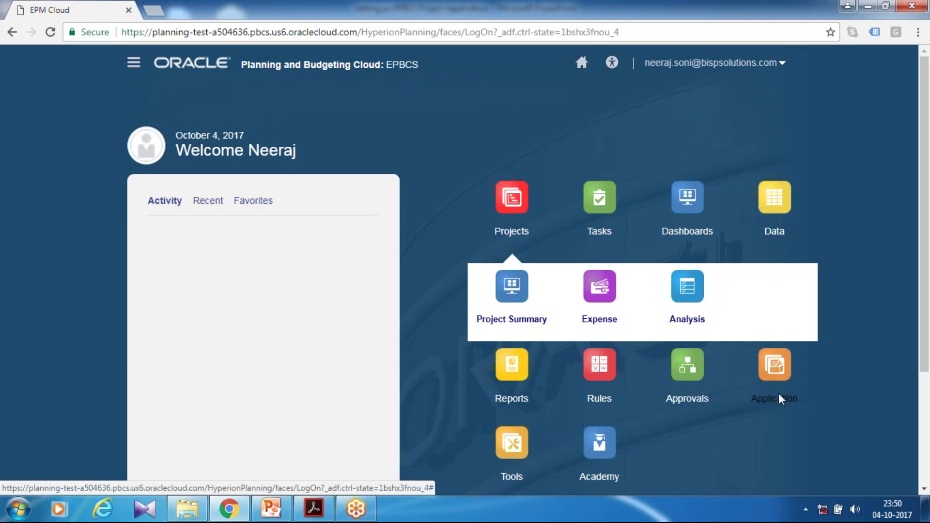
click(778, 397)
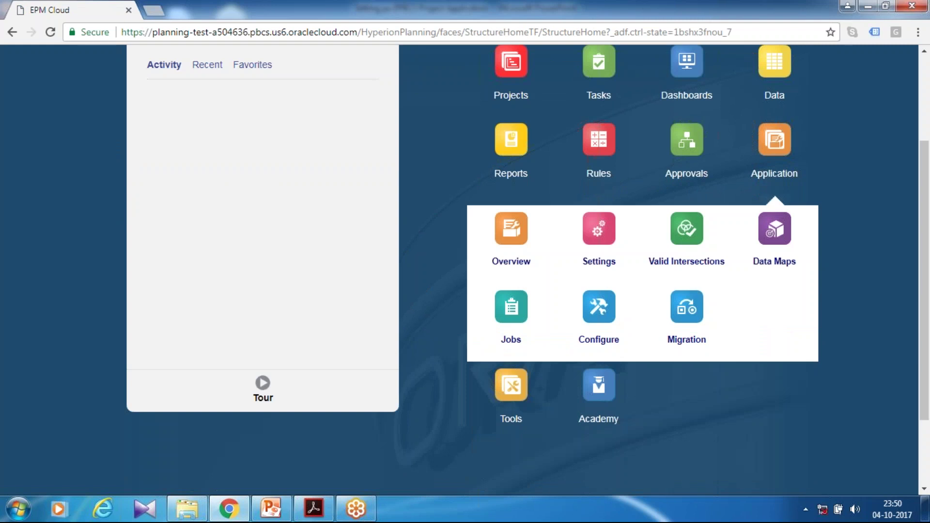
click(601, 340)
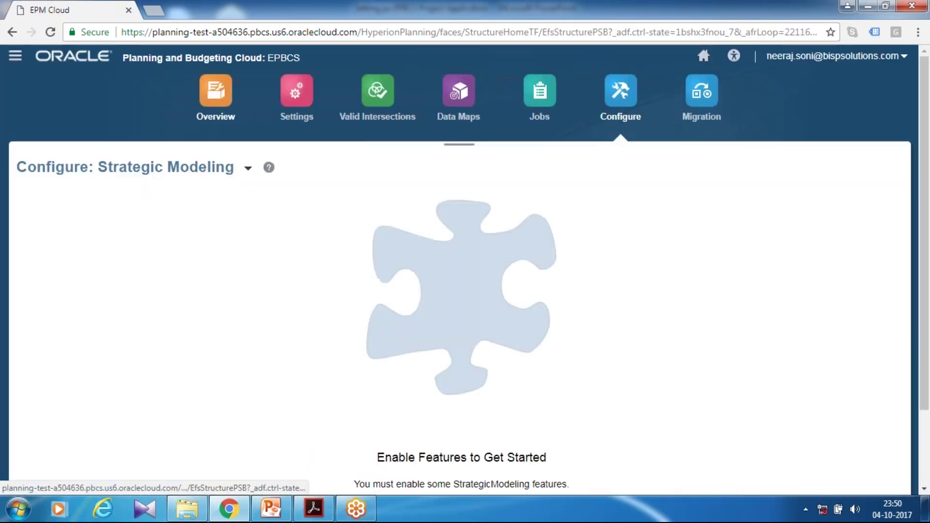
click(252, 172)
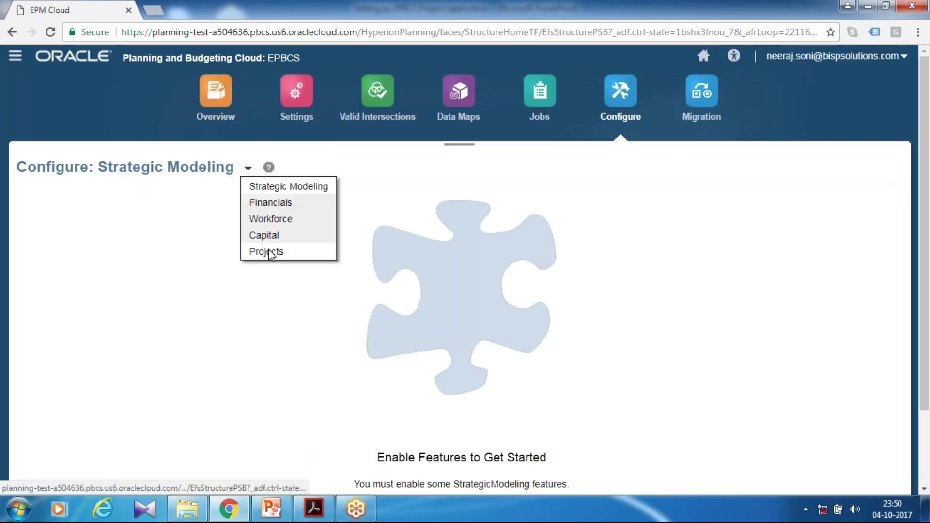
click(270, 251)
scroll(173, 206, down, 2)
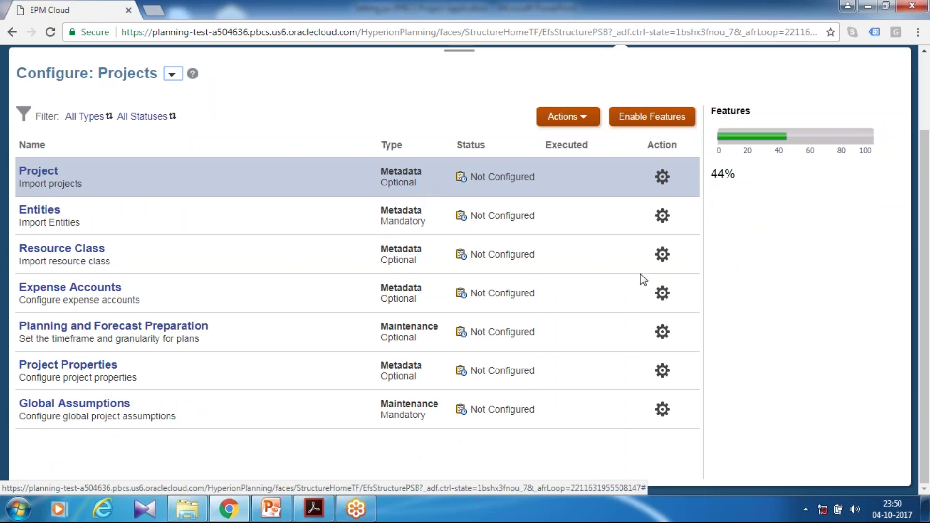
scroll(644, 278, up, 2)
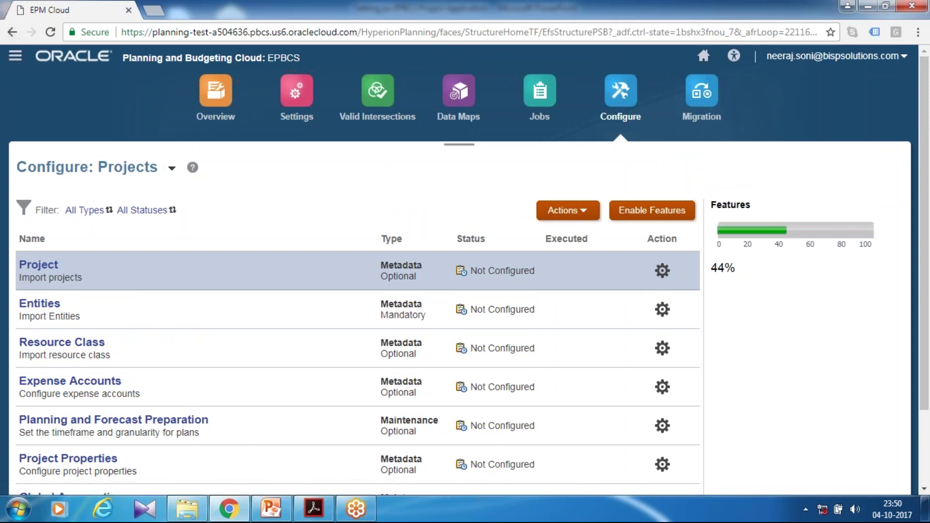
- Examine the application overview, its list of cubes and the dimensions of the Plan1 cube
click(15, 56)
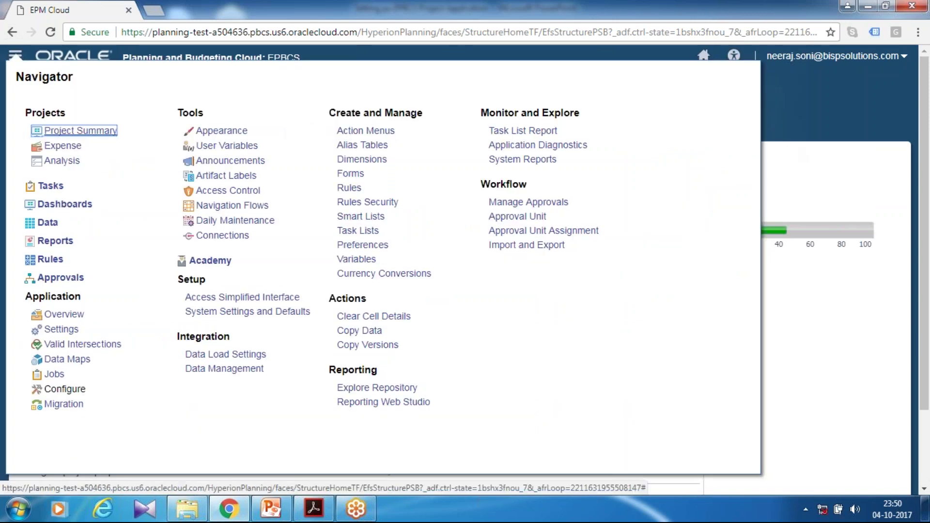
click(782, 145)
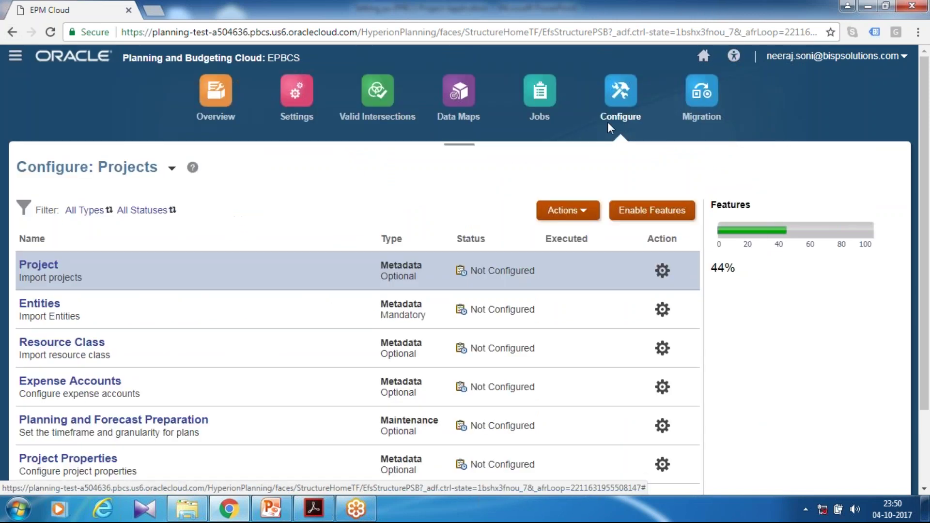
click(211, 125)
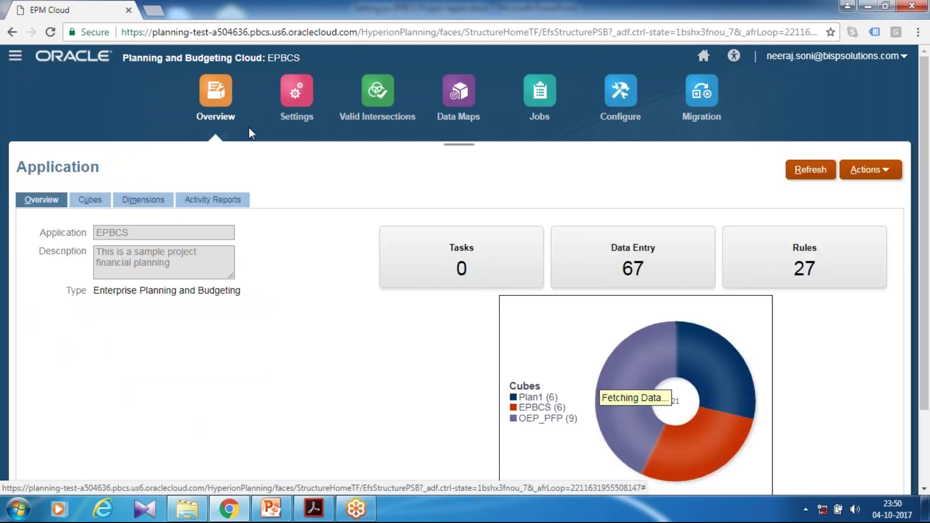
click(90, 200)
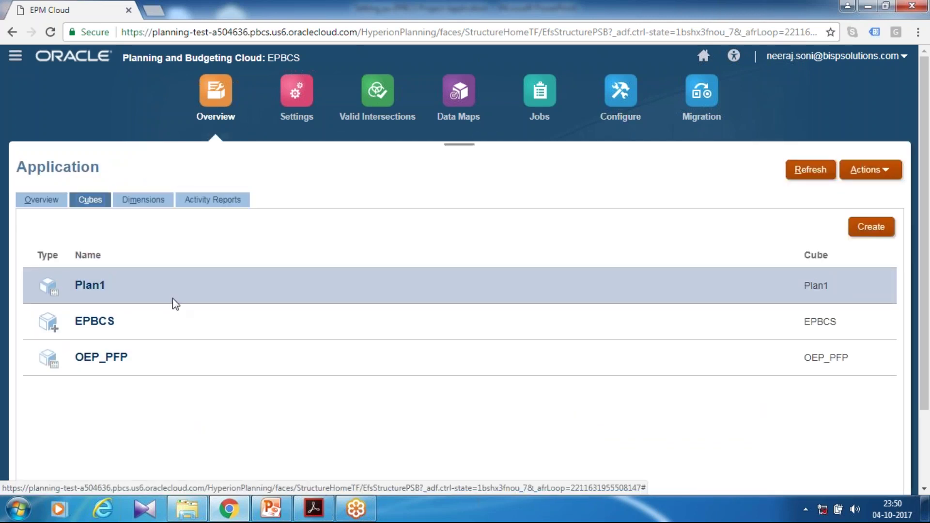
click(143, 200)
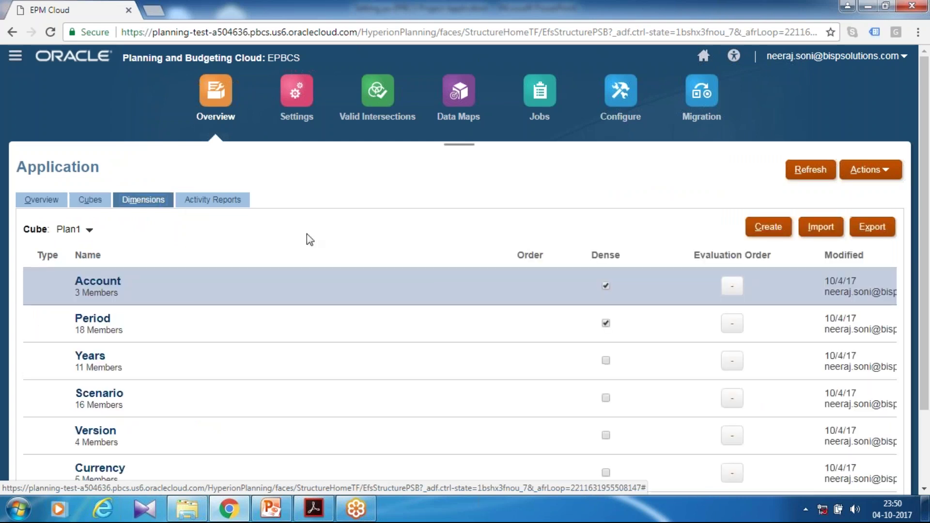
scroll(326, 242, down, 2)
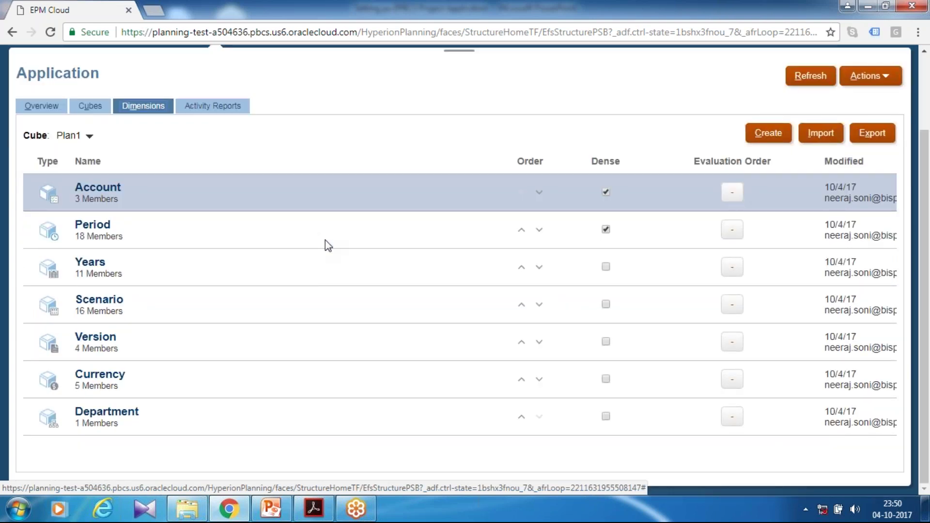
scroll(324, 240, up, 2)
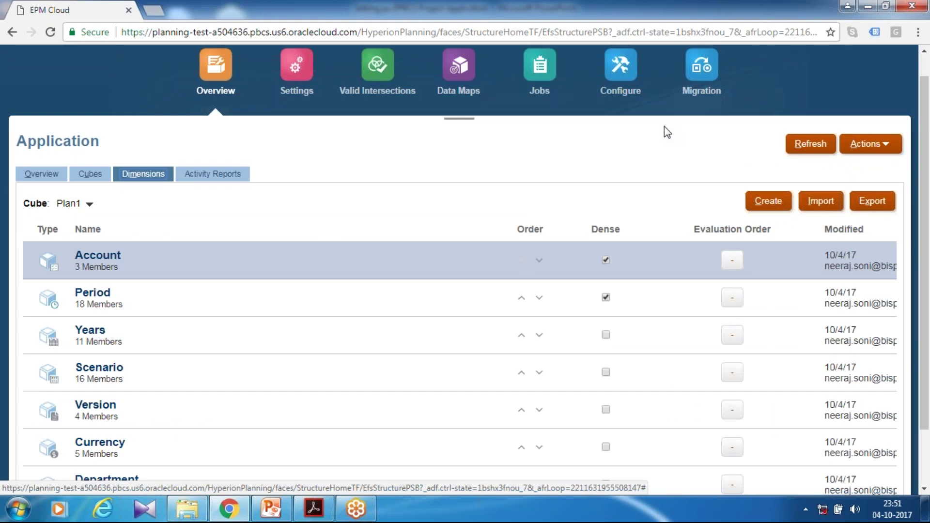
- Open the Entities metadata import from the Projects configuration and choose the local file Department.csv for the Department dimension
click(618, 85)
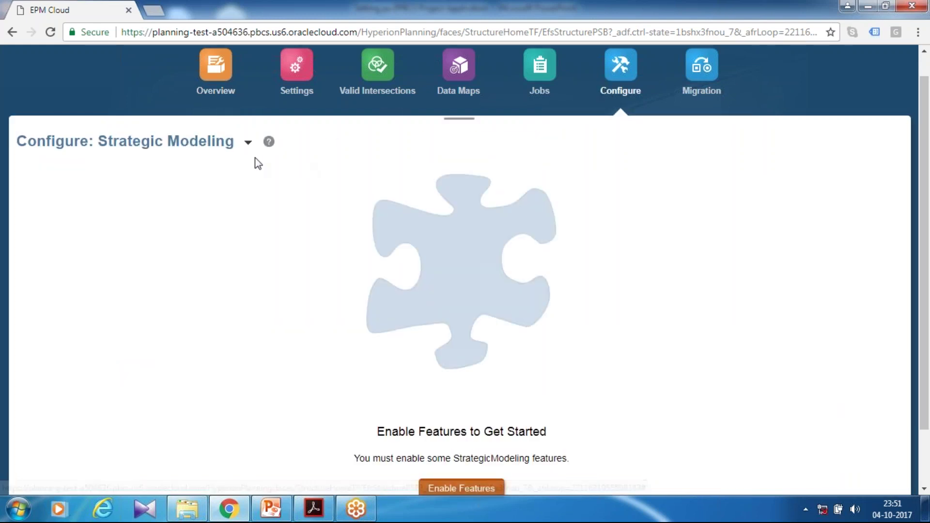
click(246, 146)
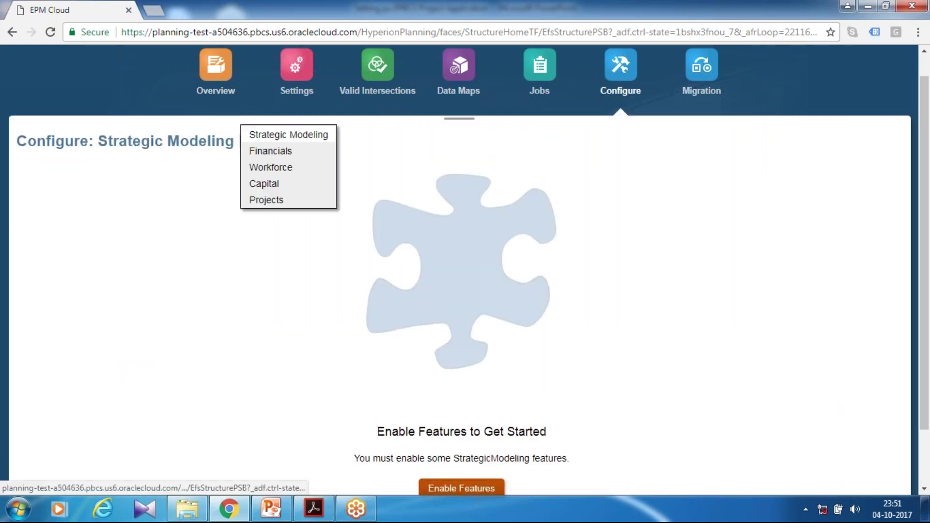
click(261, 200)
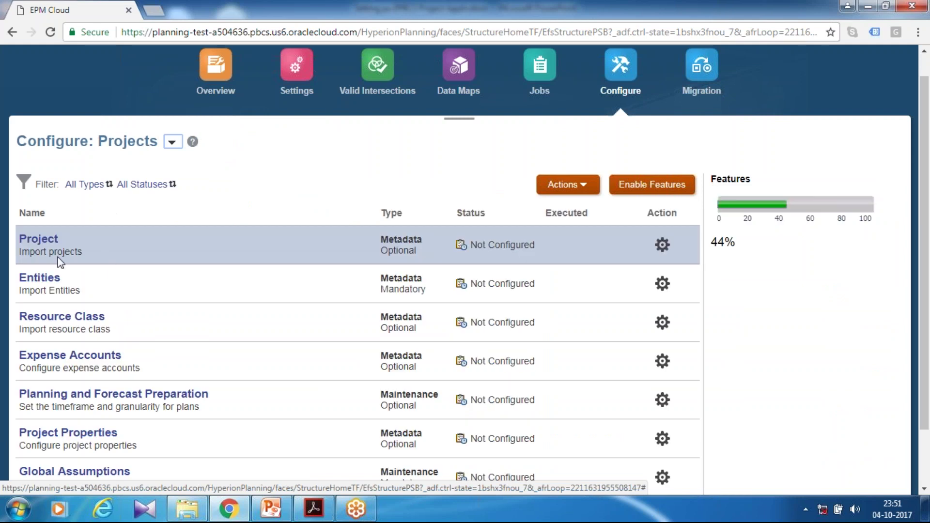
click(33, 282)
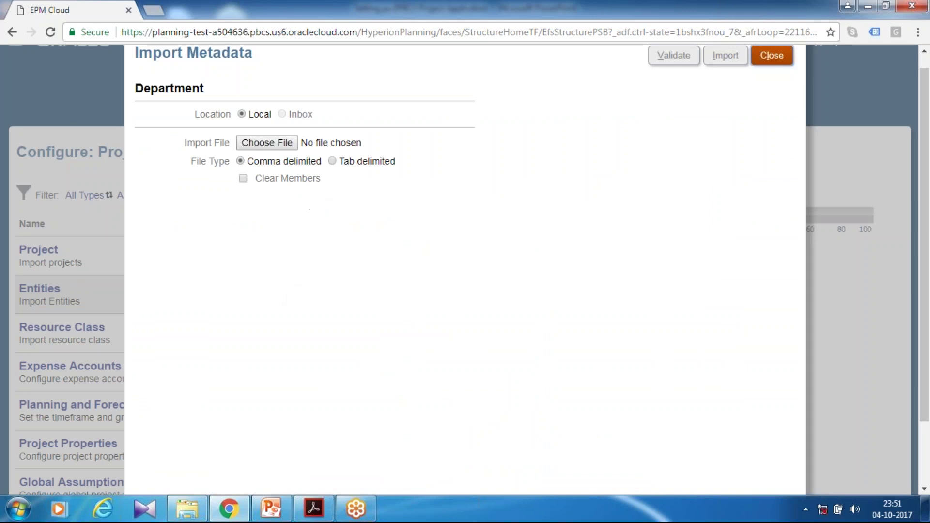
click(269, 141)
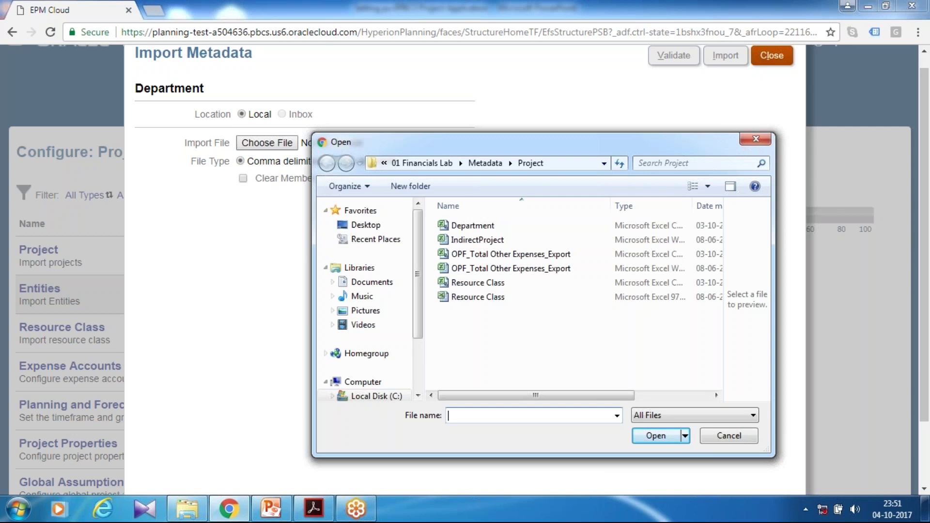
click(494, 226)
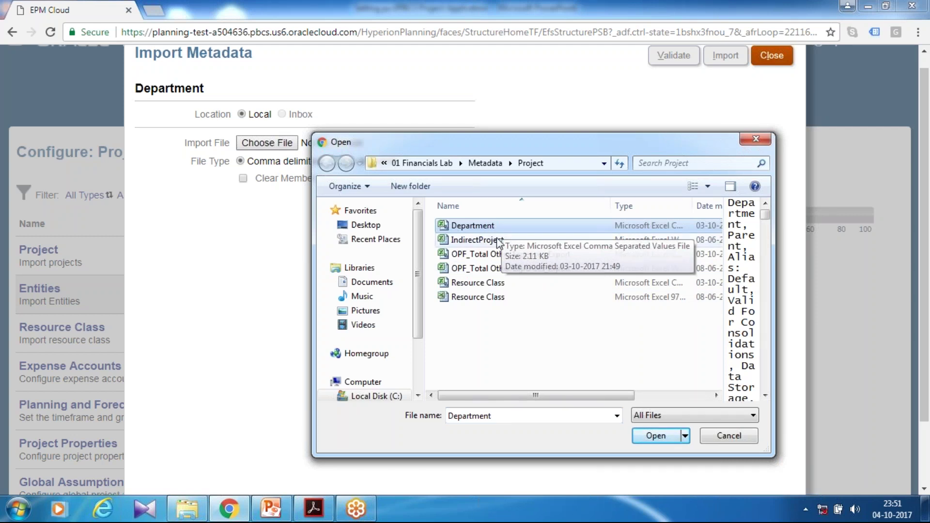
click(656, 436)
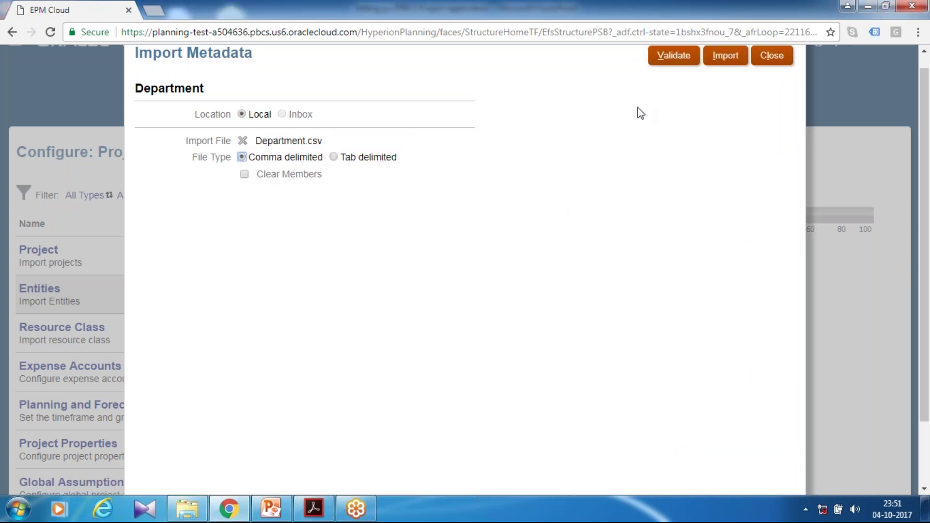
- Validate and import the Department metadata without refreshing the database, and check the import in the application's job activity
click(675, 60)
click(540, 275)
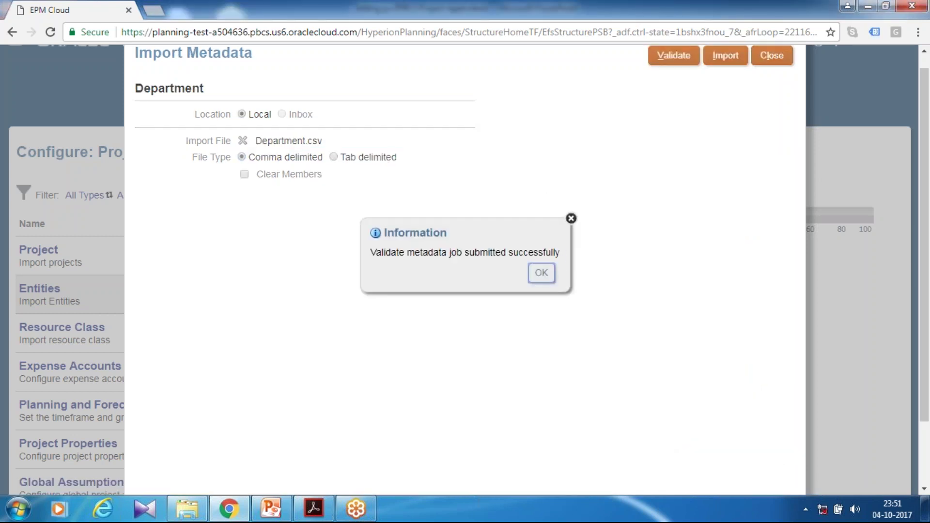
click(721, 56)
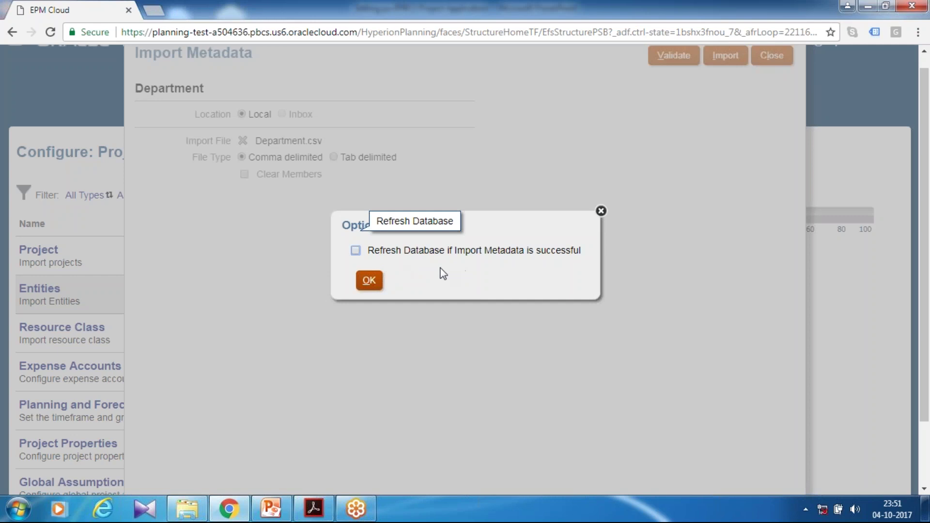
click(369, 282)
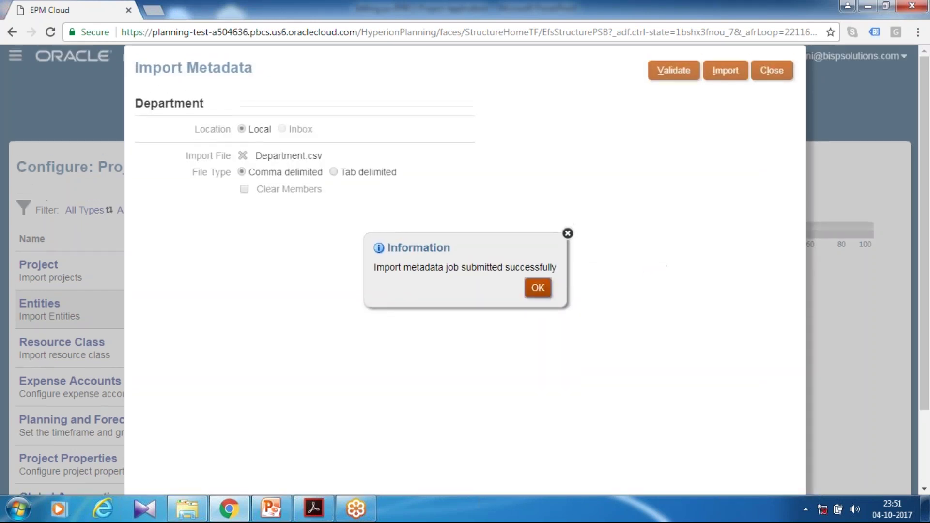
click(538, 288)
click(772, 70)
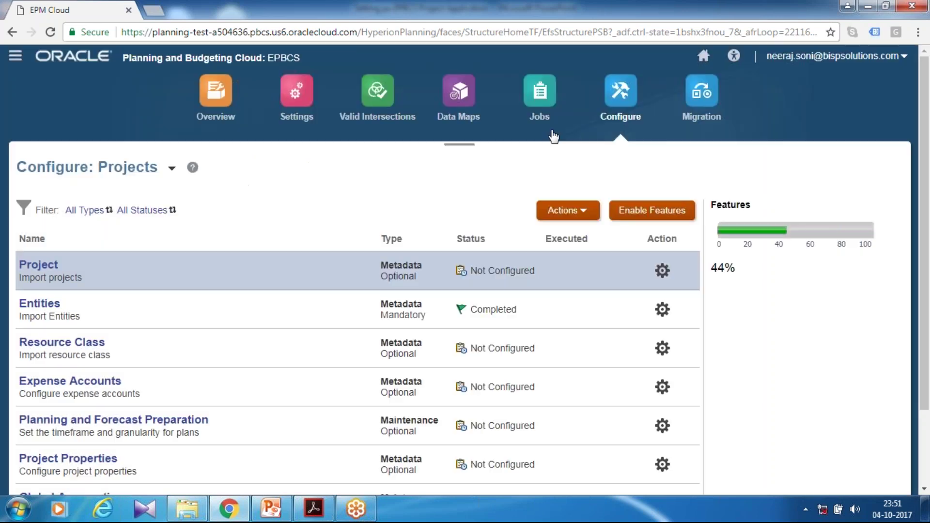
click(539, 92)
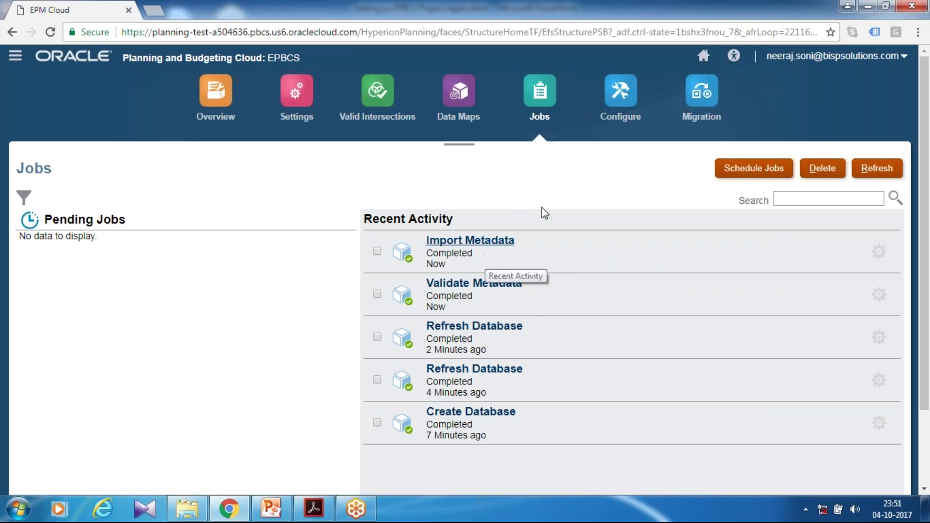
- Check the status of the Entities import in the Projects configuration task list
click(630, 100)
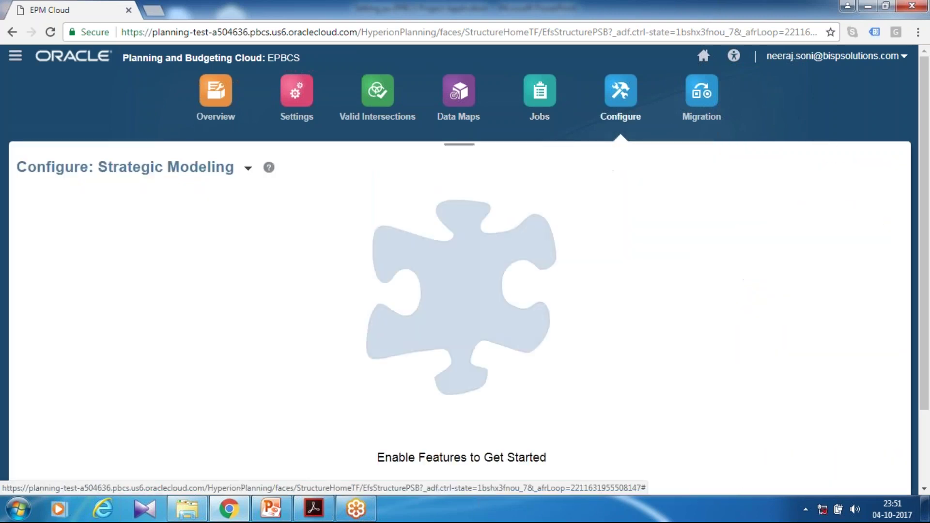
click(249, 169)
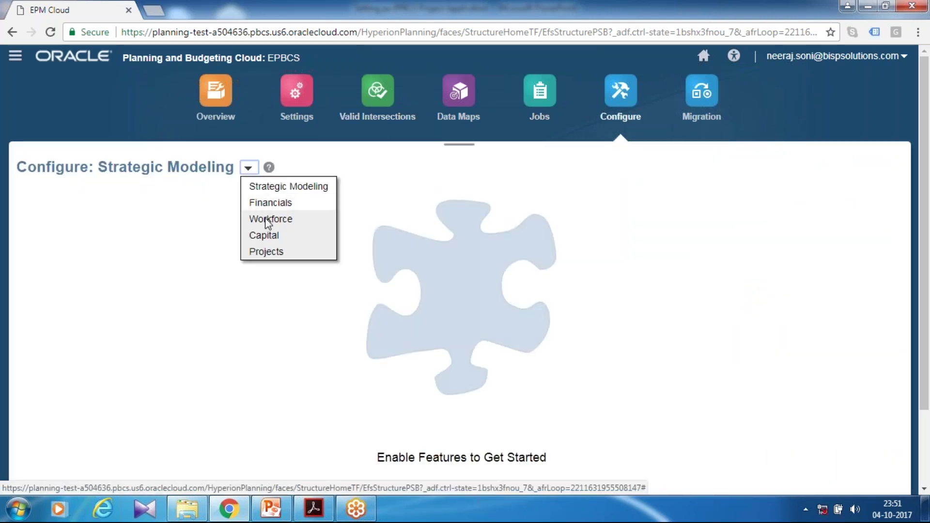
click(266, 251)
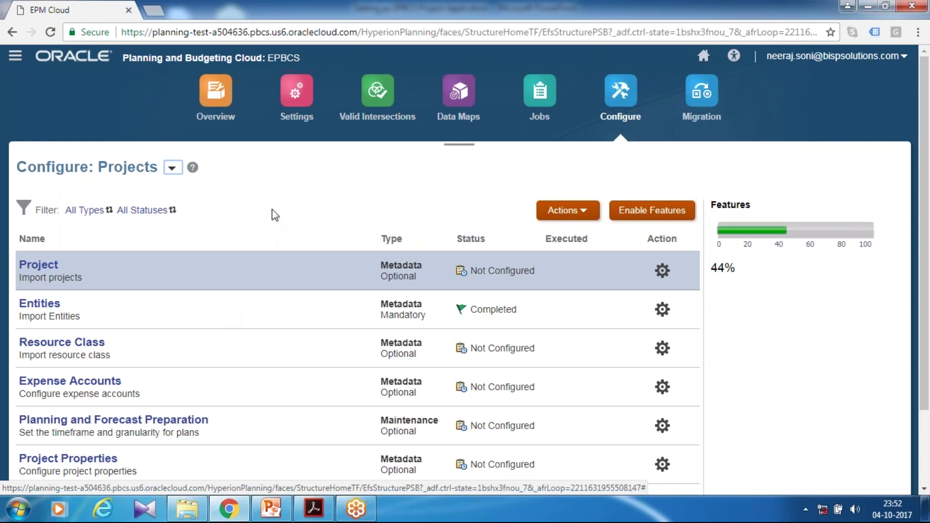
- Set the thousands separator to Comma in the application settings and save the change
click(298, 119)
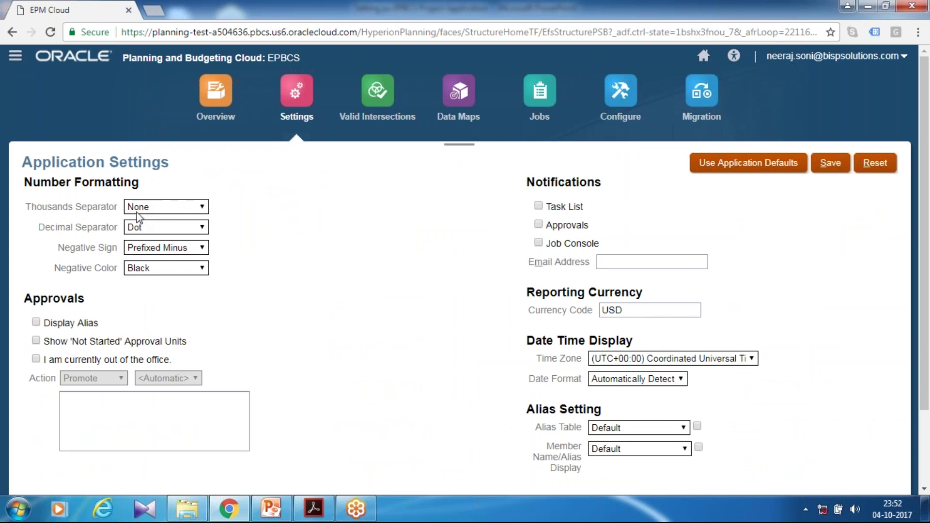
click(139, 212)
click(140, 224)
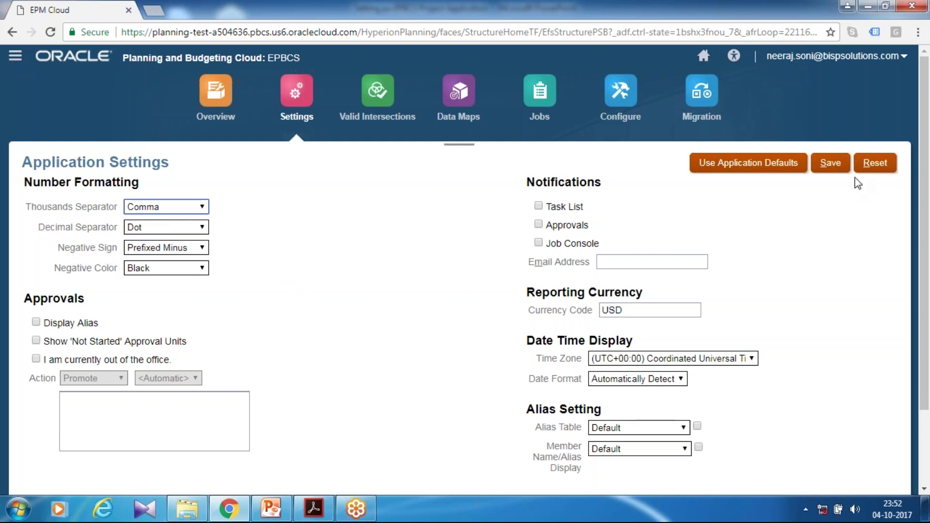
click(838, 168)
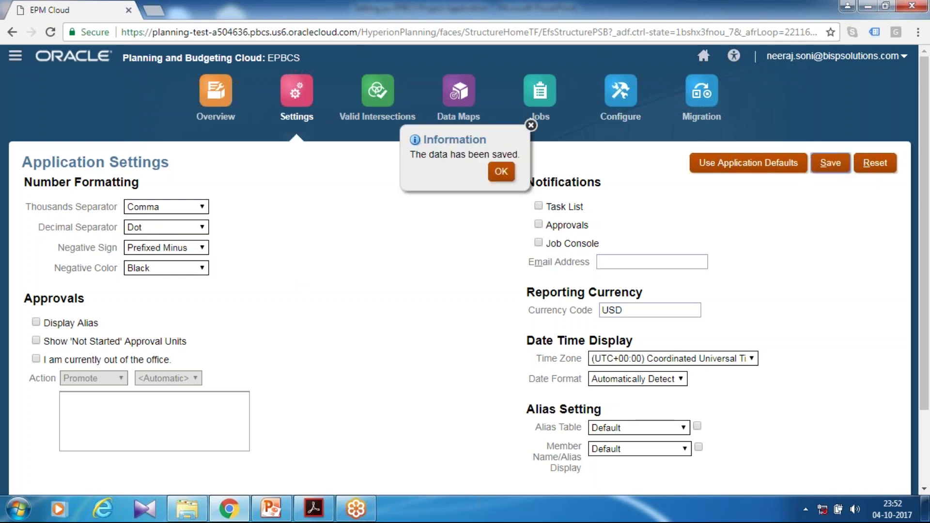
click(499, 175)
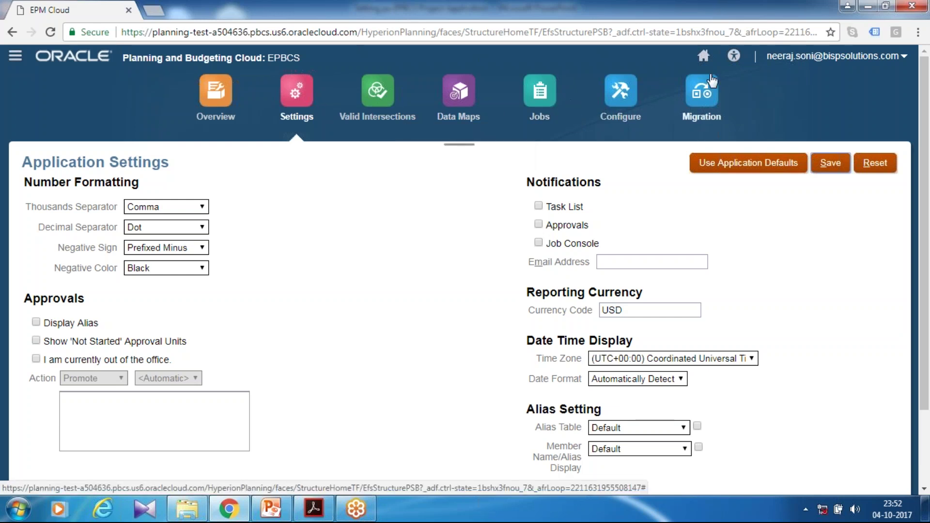
- Open the user variables from the home page's tools and set the Currency variable to USD
click(705, 57)
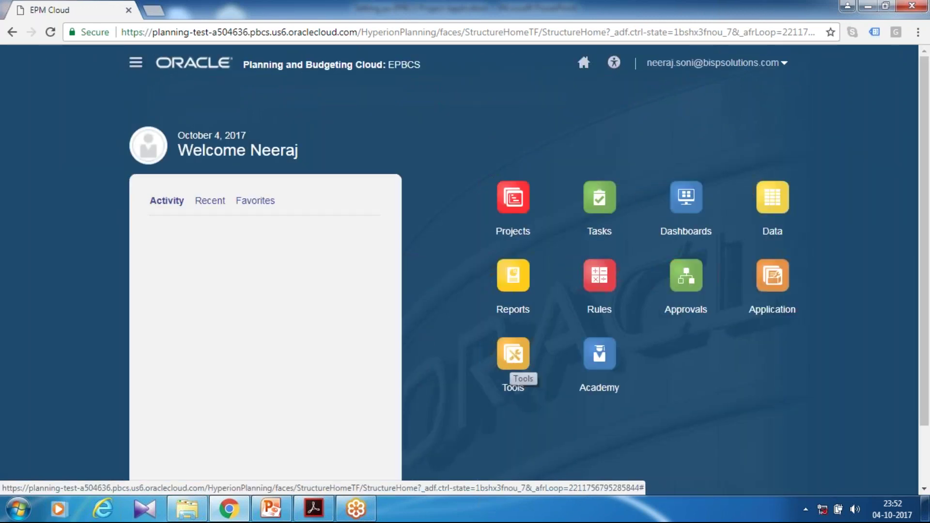
click(511, 361)
scroll(581, 353, down, 4)
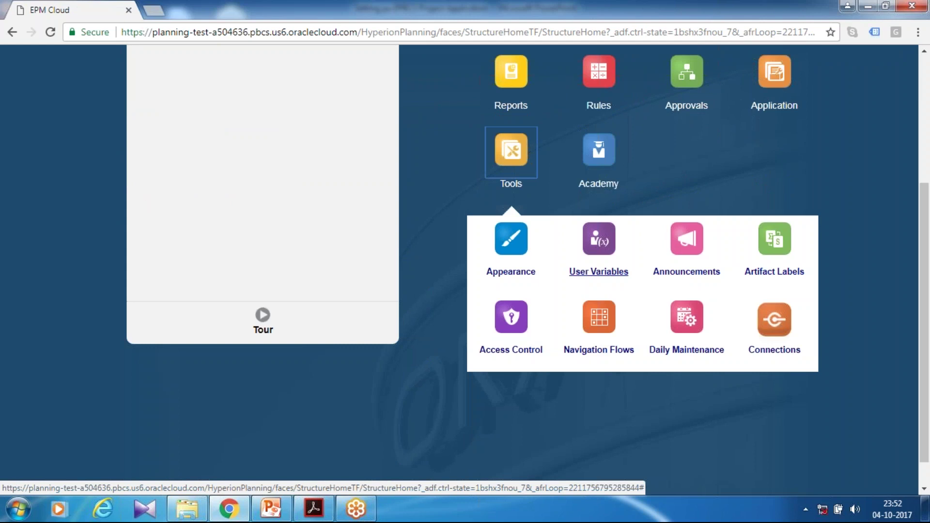
click(599, 271)
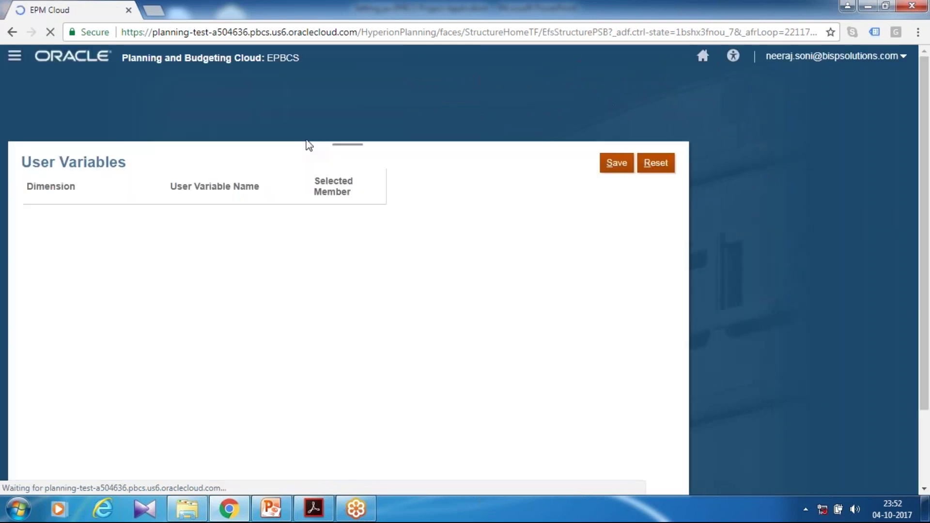
click(375, 214)
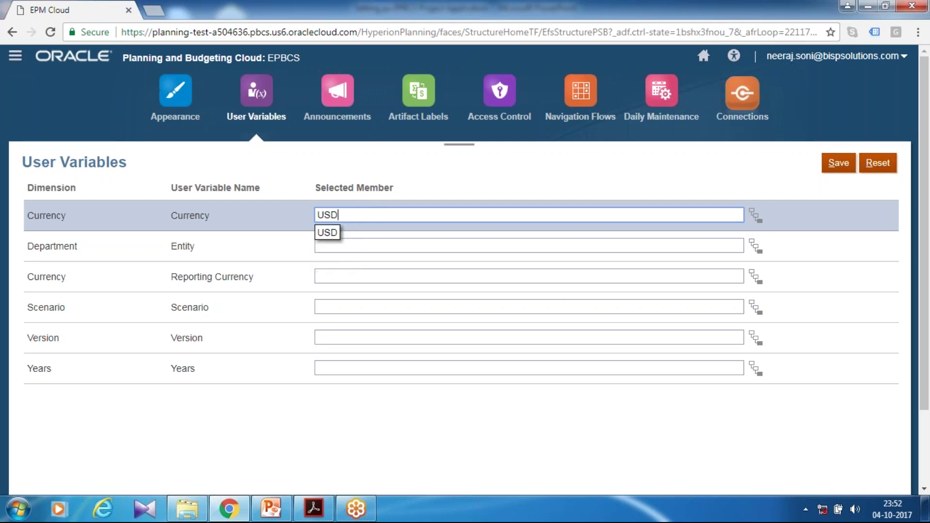
- Set the Entity user variable to the Department member Operations US, searching the member selector for "operation"
click(394, 246)
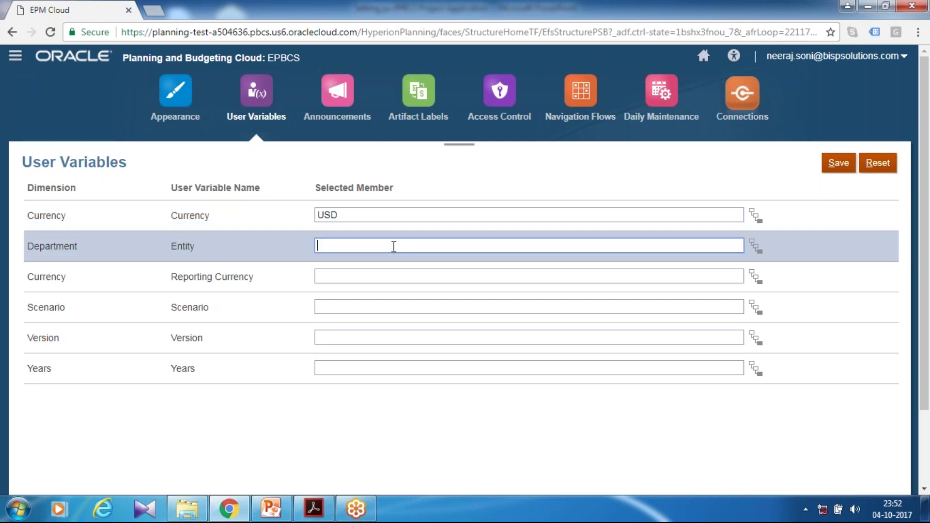
text(Operation US)
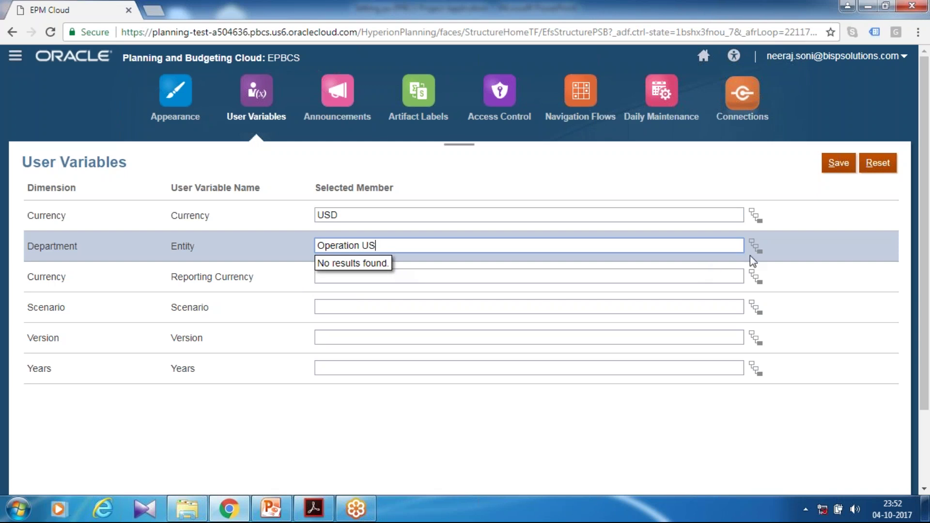
click(754, 248)
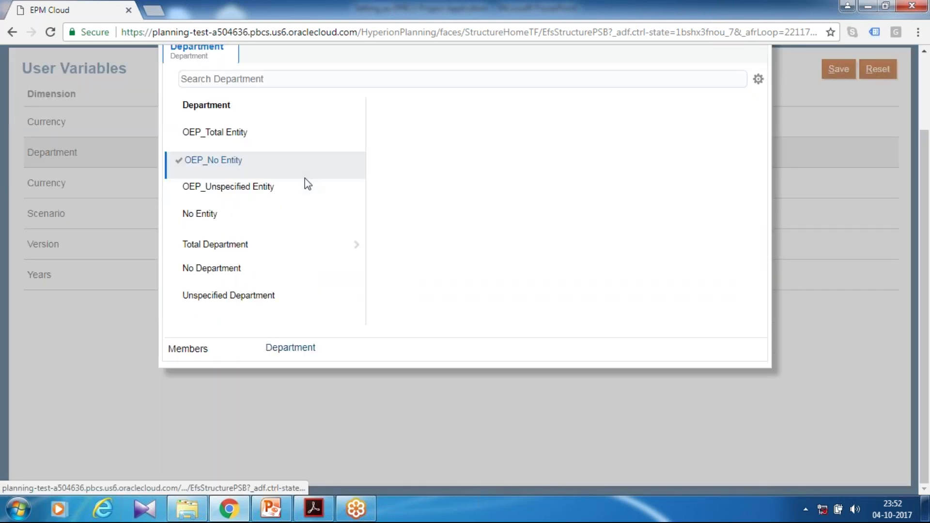
click(287, 212)
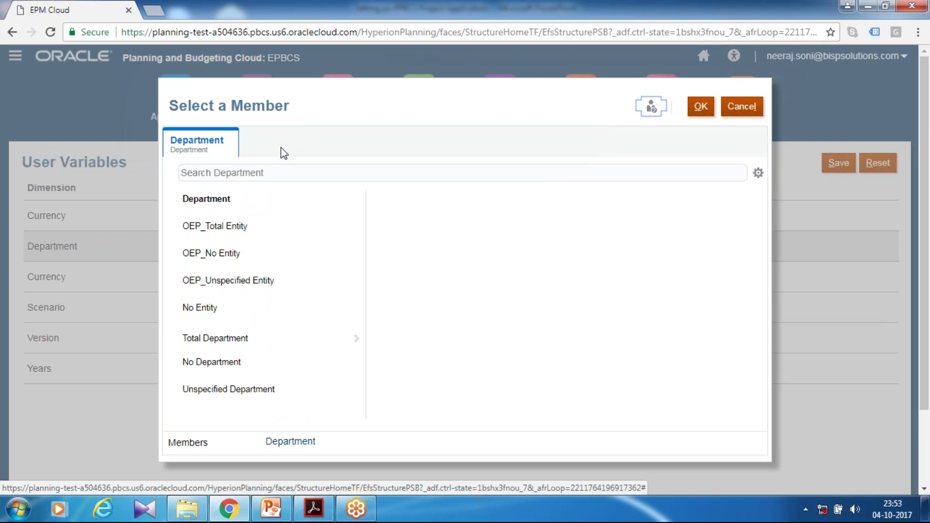
click(266, 172)
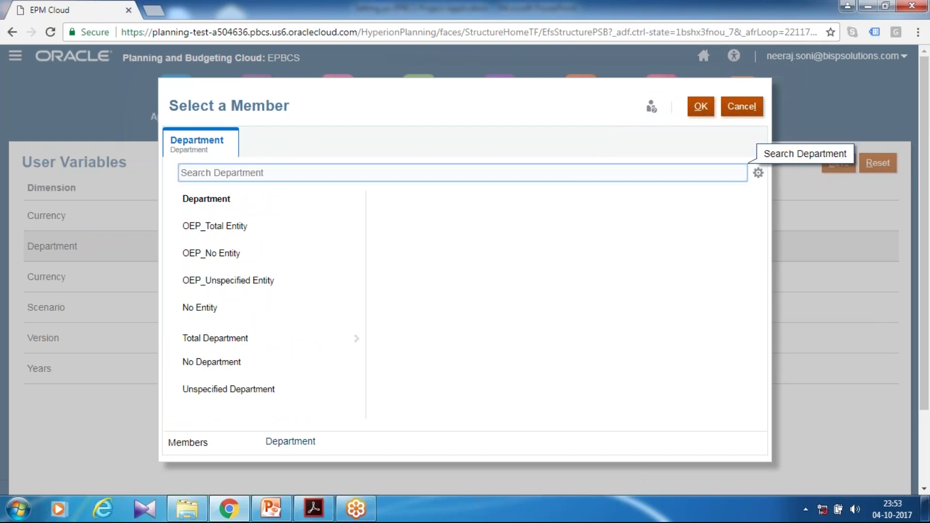
text(option)
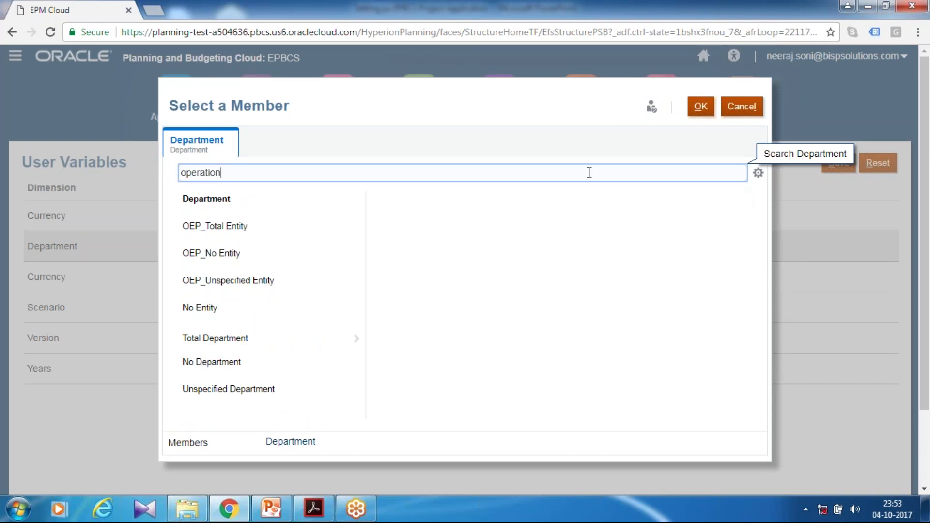
key(Return)
click(176, 133)
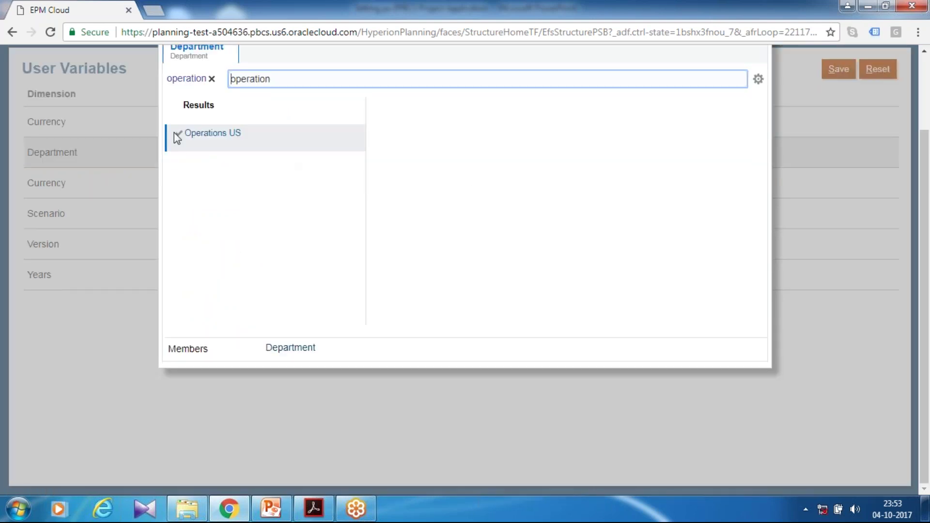
click(248, 150)
scroll(698, 160, up, 2)
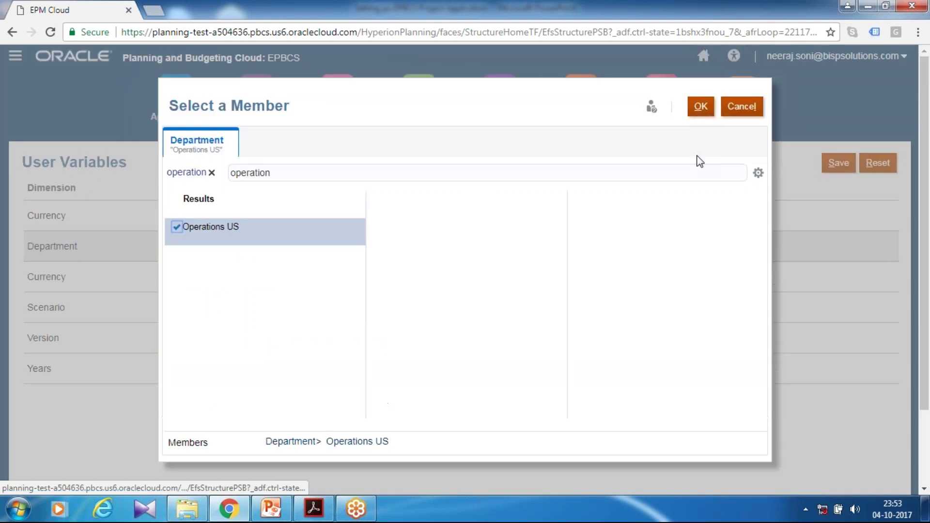
click(701, 106)
- Set the Reporting Currency user variable to USD_Reporting
click(344, 273)
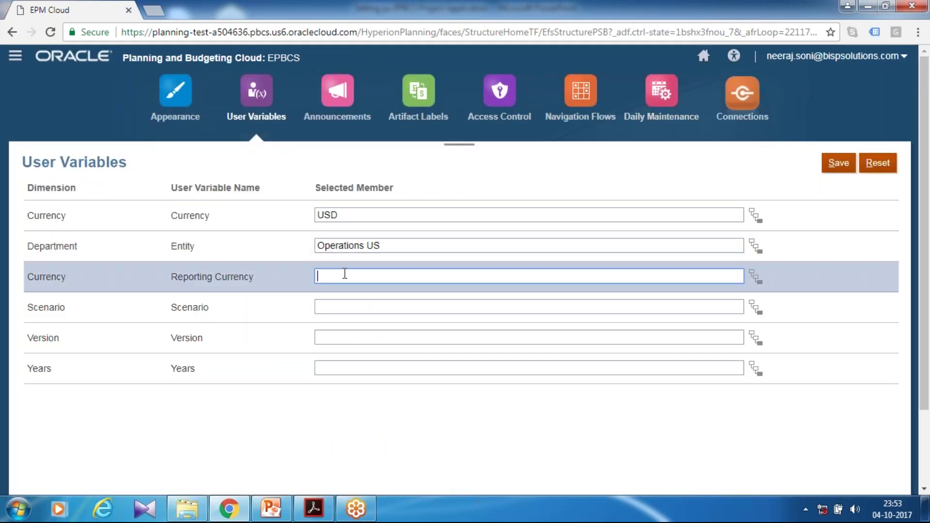
text(USD Report)
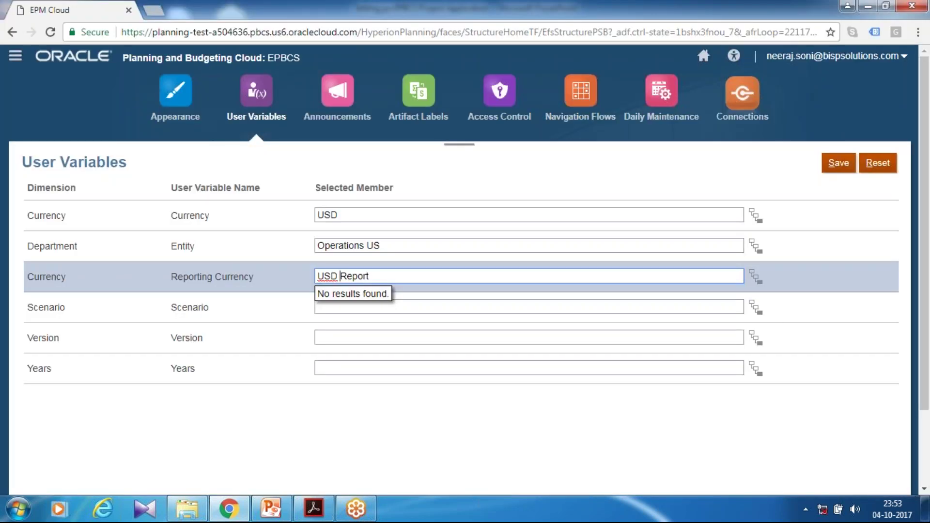
key(BackSpace)
text(_)
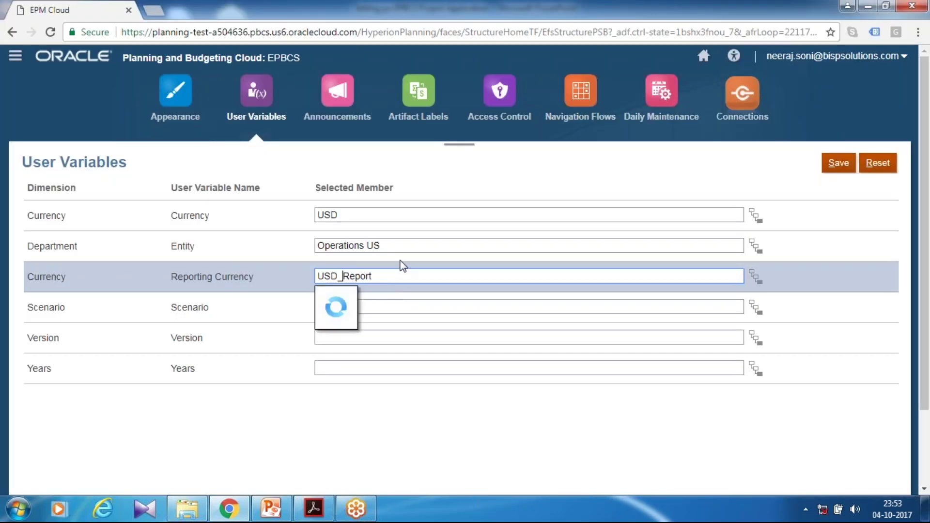
key(Down)
key(Return)
- Set the Scenario user variable to OEP_Plan and the Version user variable to OEP_Working
click(327, 304)
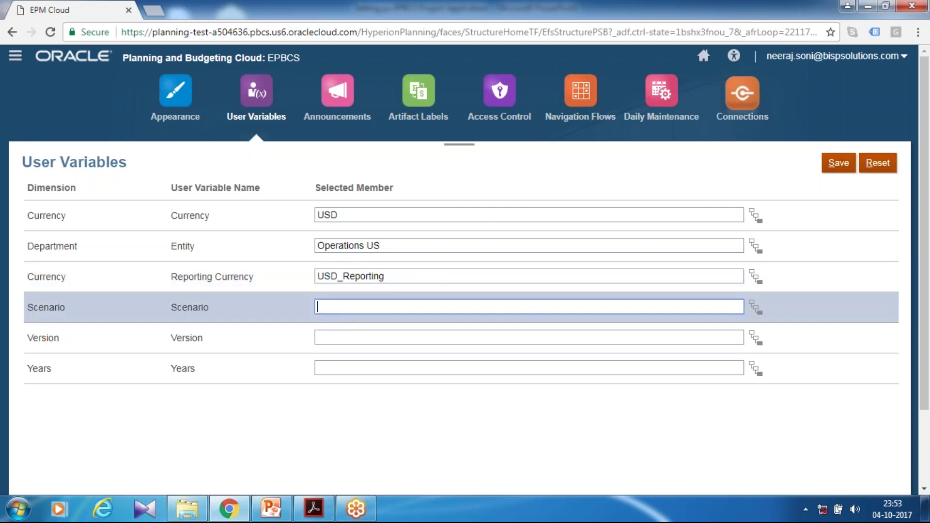
text(OEP_Plan)
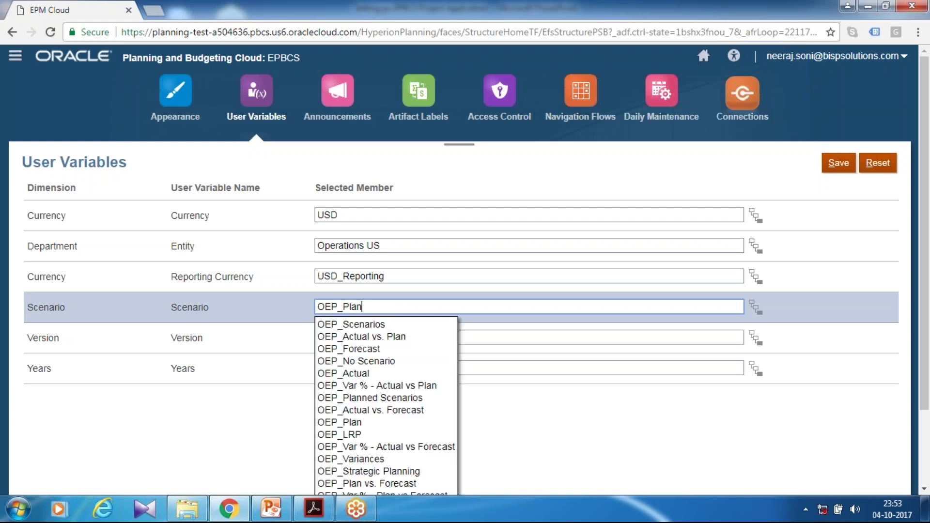
key(Return)
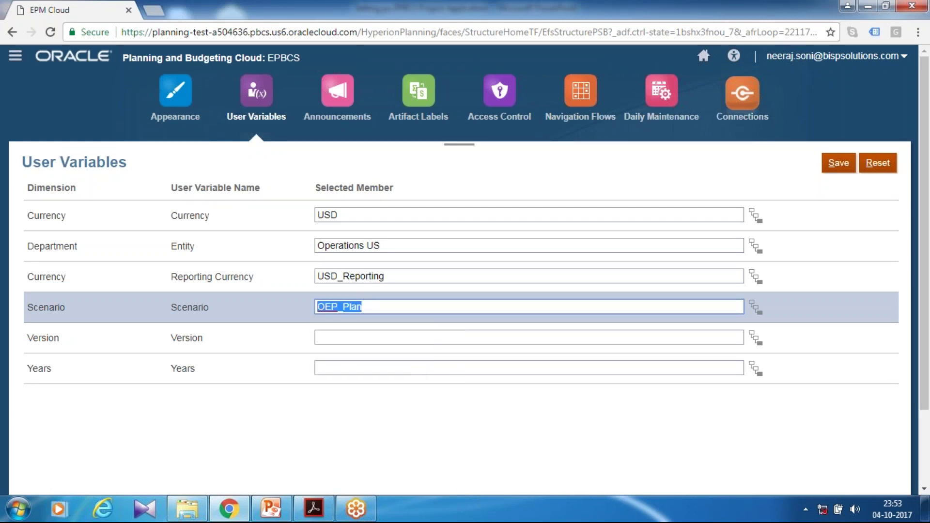
key(Tab)
text(OEP_Wo)
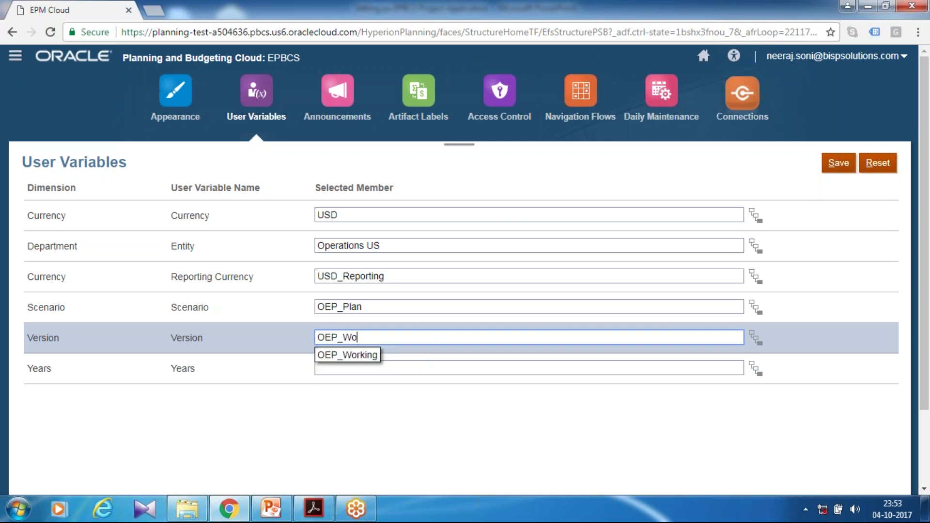
click(351, 357)
- Set the Years user variable to FY16 and save the user variables
click(346, 366)
text(FY)
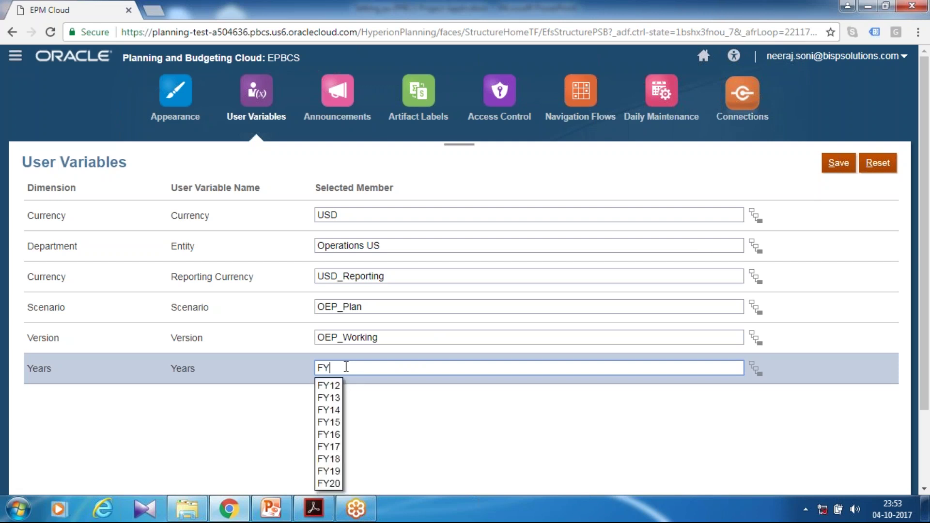
text(16)
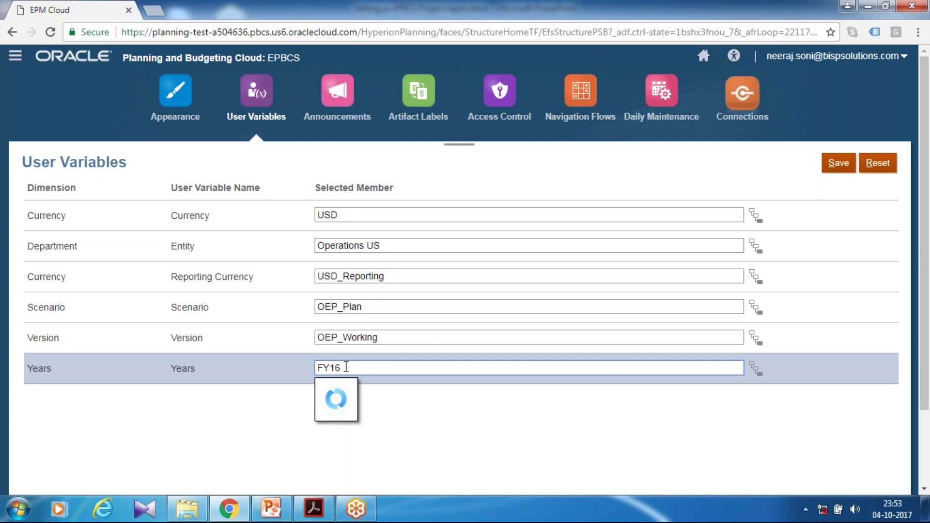
click(853, 166)
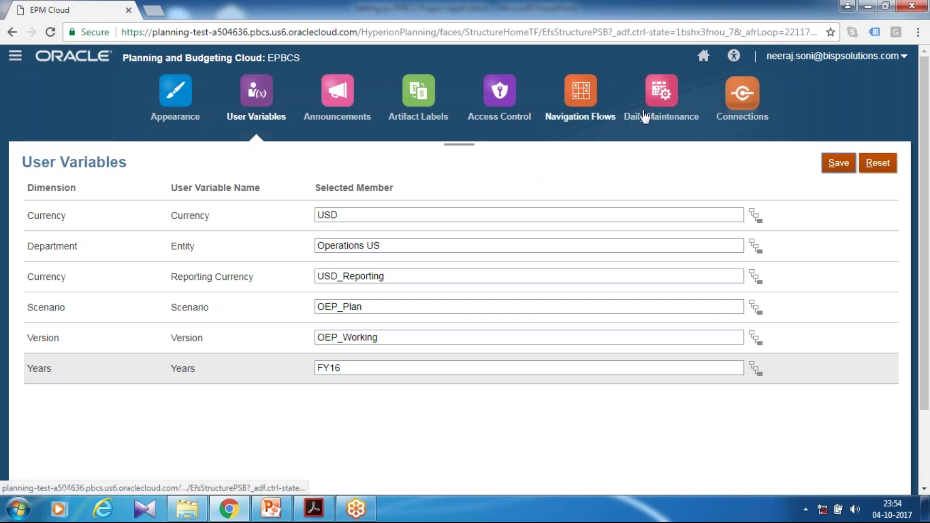
- Return to the application's Projects configuration and open the Planning and Forecast Preparation task
click(703, 57)
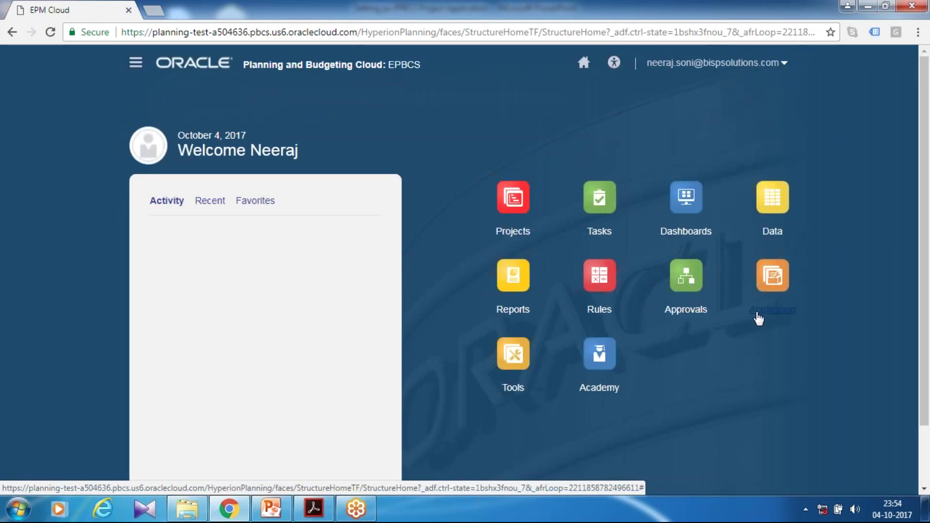
click(772, 309)
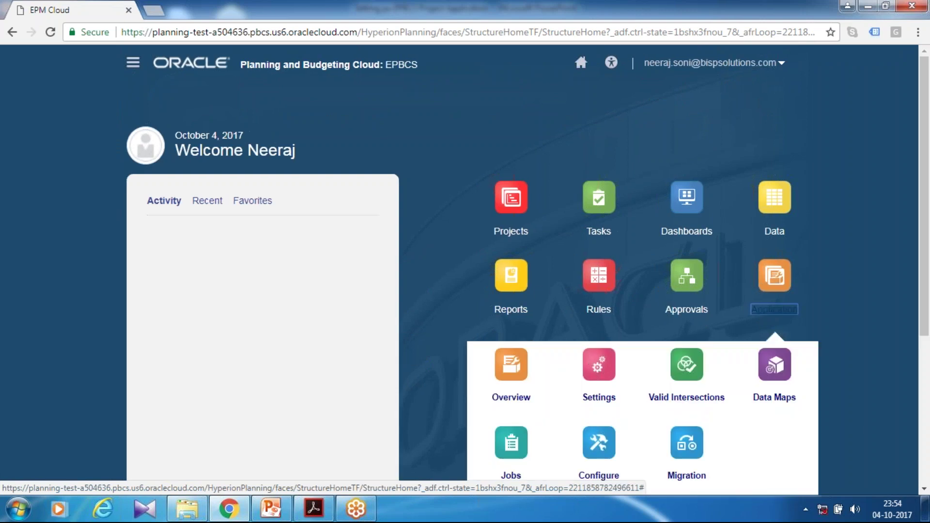
scroll(668, 404, down, 3)
click(600, 341)
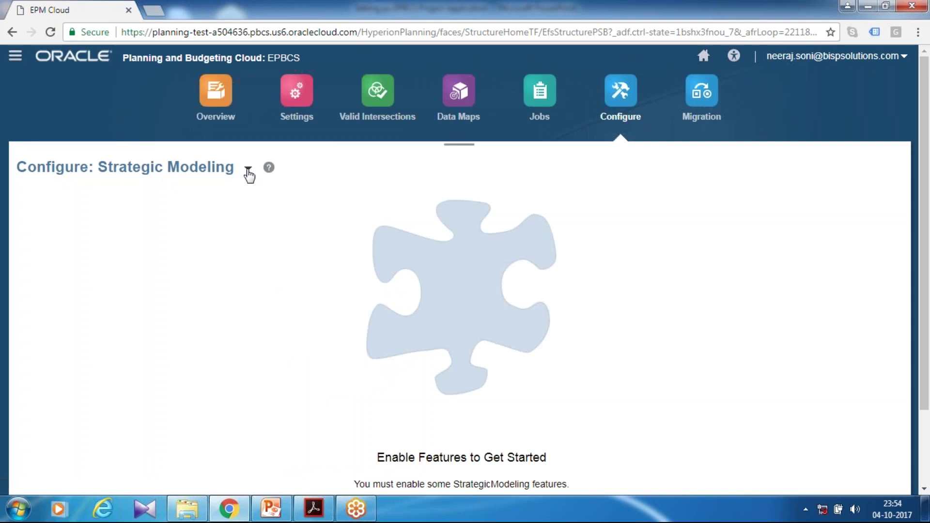
click(248, 176)
click(269, 251)
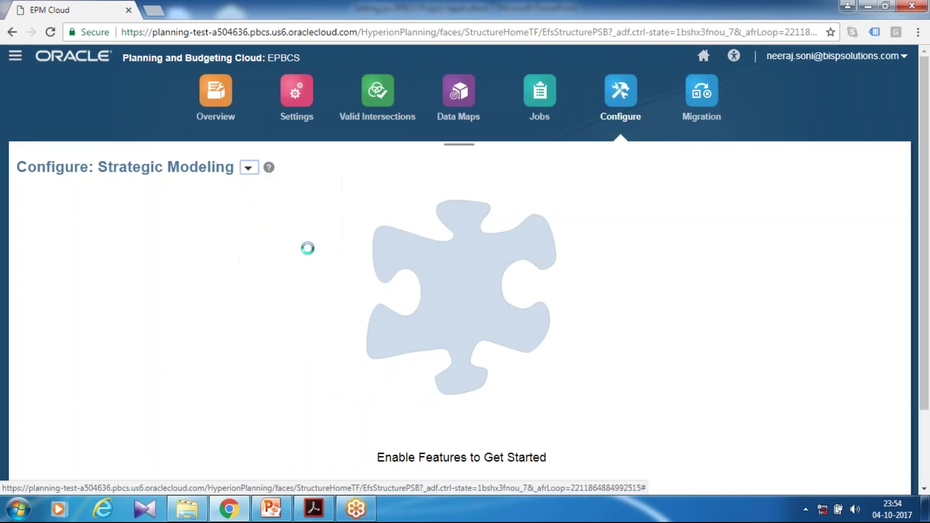
scroll(321, 253, down, 2)
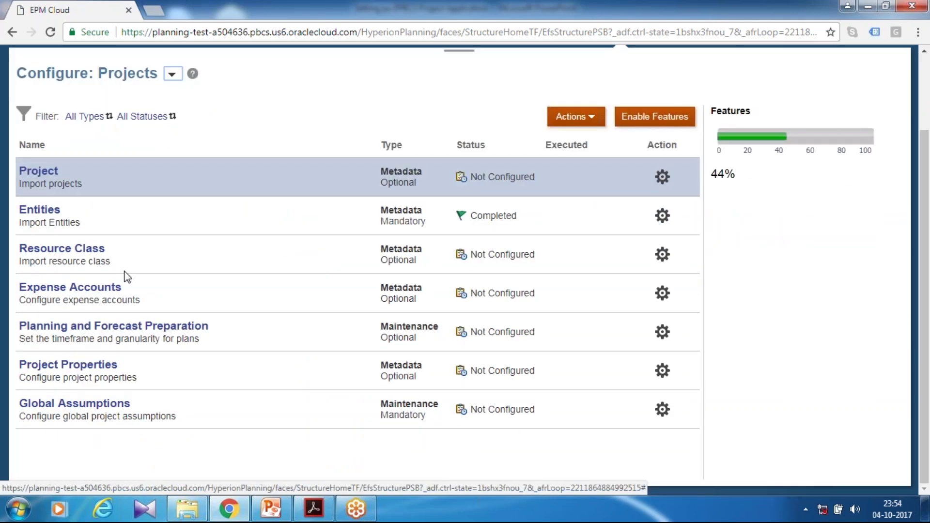
click(127, 326)
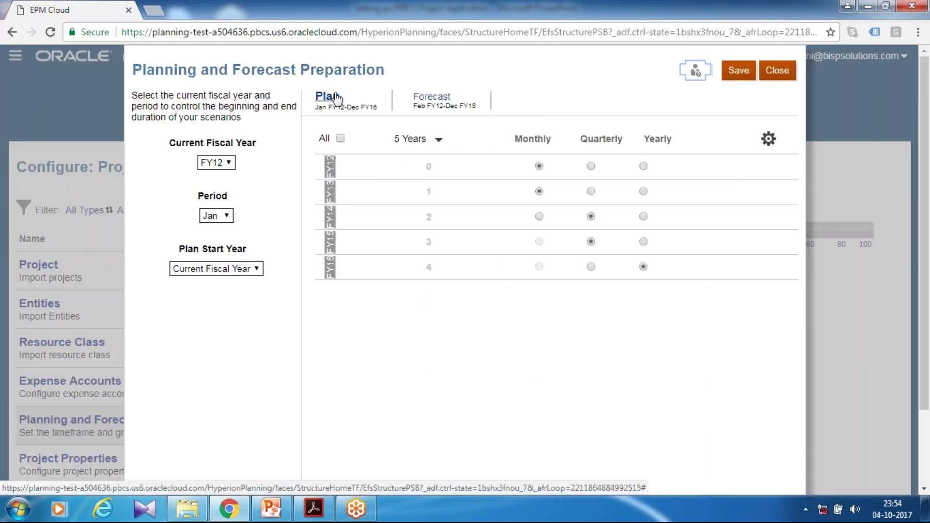
- Set the current fiscal year to FY15 and the plan start year to Next Fiscal Year
click(237, 163)
click(211, 208)
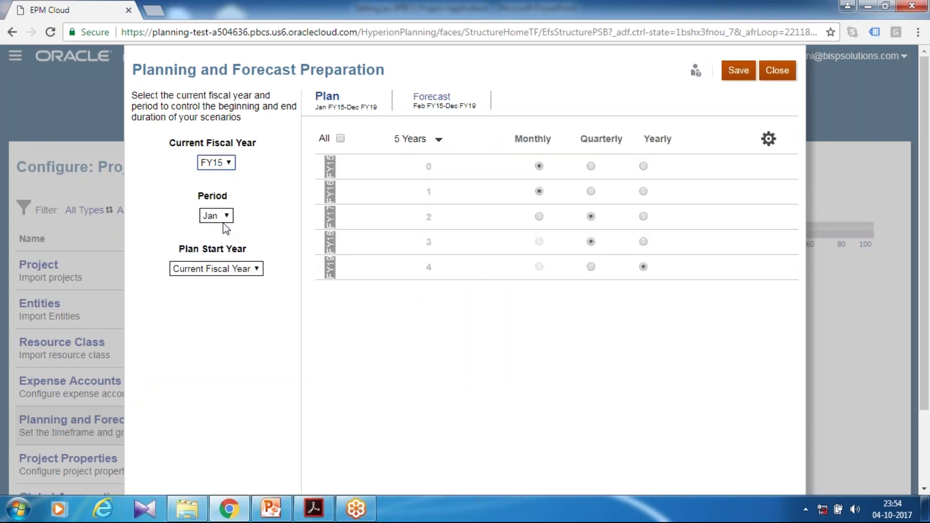
click(215, 273)
click(213, 292)
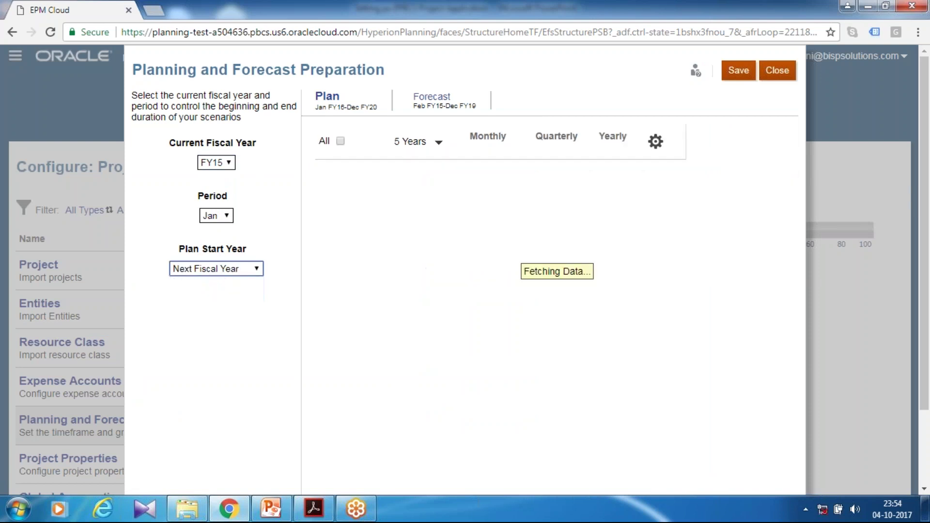
- Set the granularity to Monthly for FY18 to FY20 in the Plan scenario and for FY17 to FY19 in the Forecast scenario
click(539, 216)
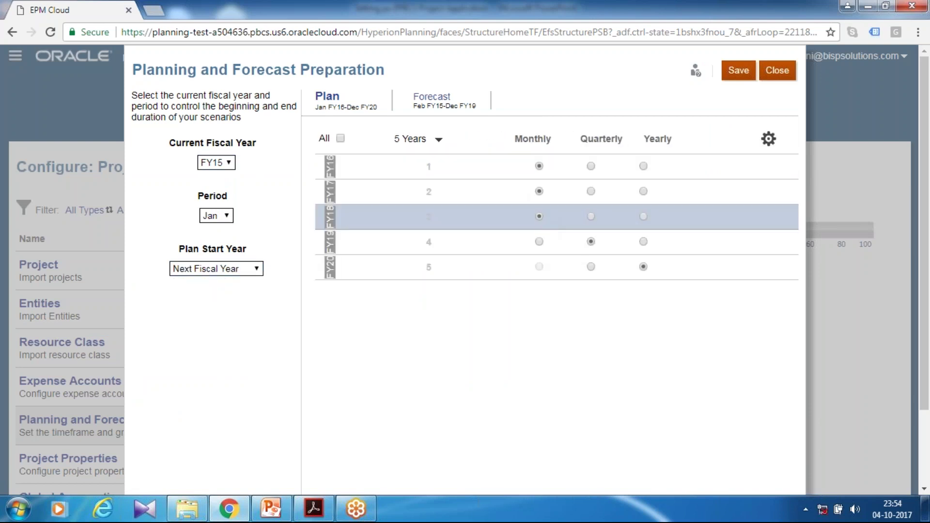
click(539, 241)
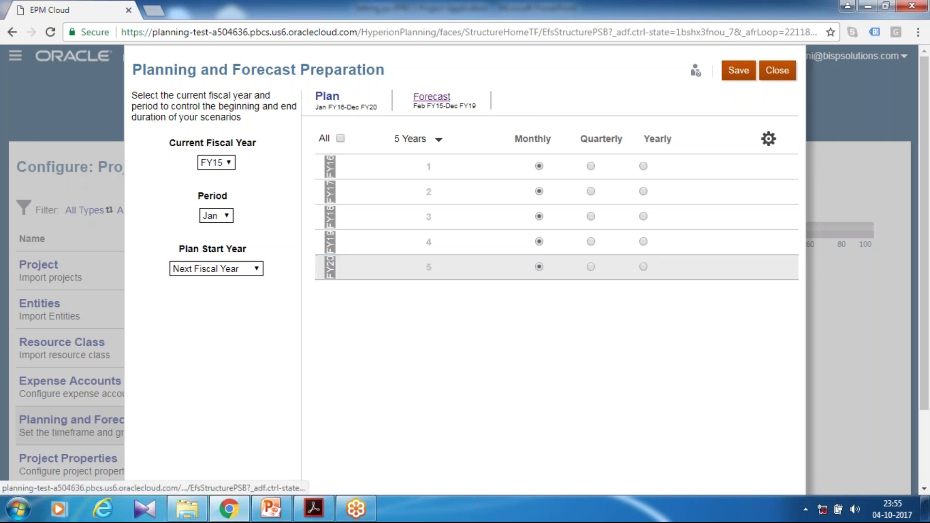
click(431, 97)
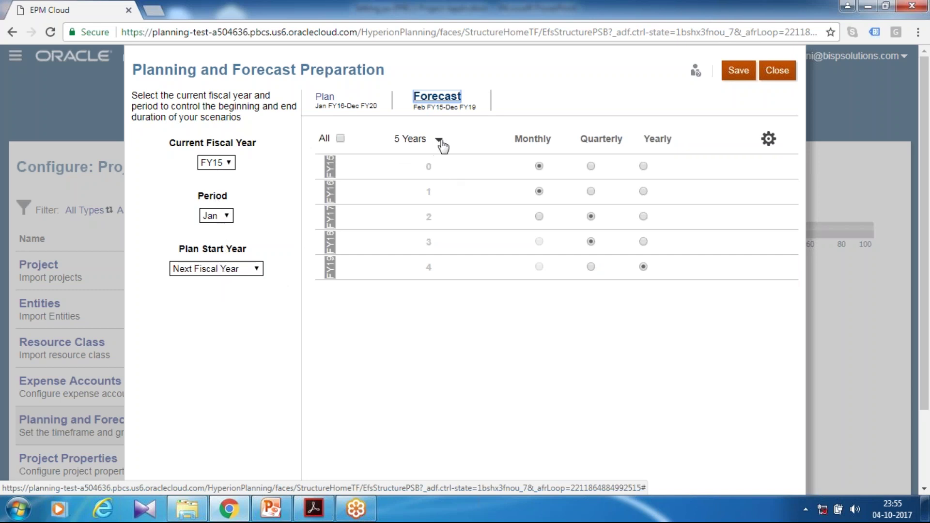
click(538, 215)
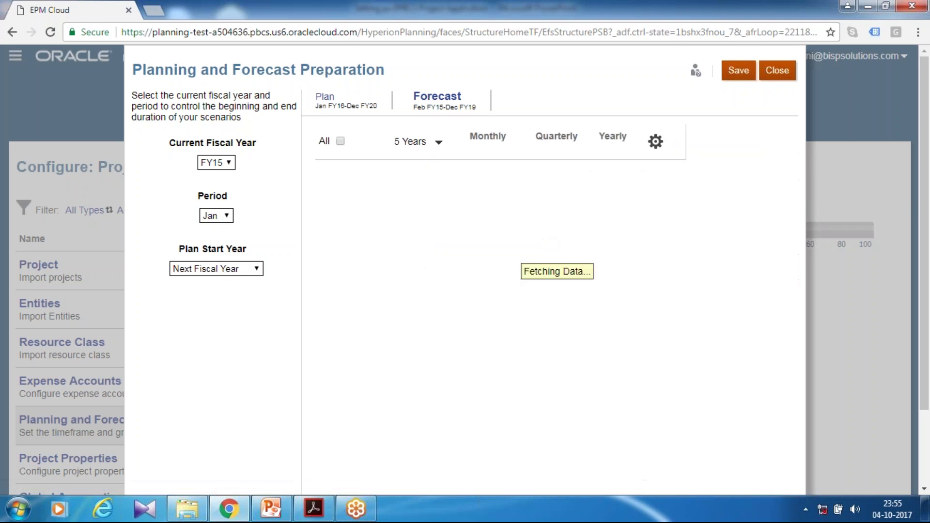
click(541, 243)
click(540, 267)
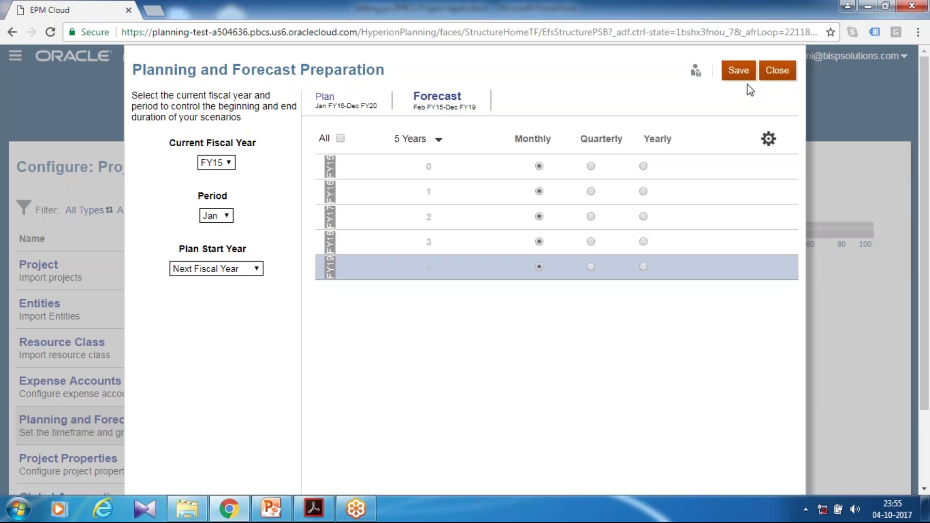
- Save the planning and forecast preparation settings, accept the current year change for all business processes, and close the task
click(738, 71)
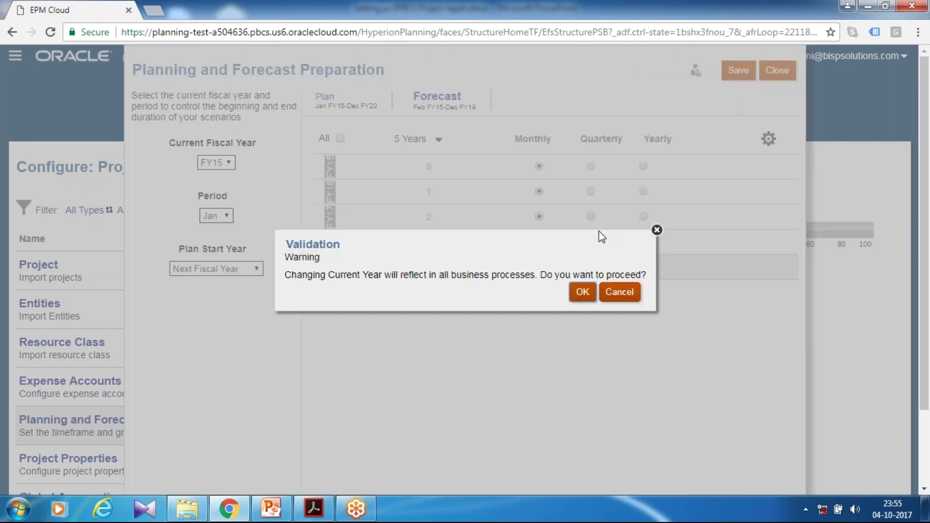
key(Return)
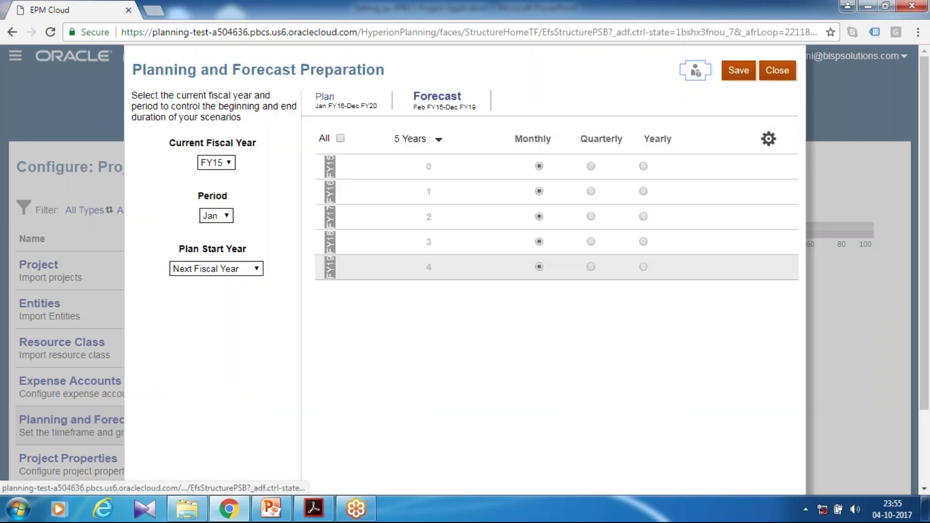
click(776, 70)
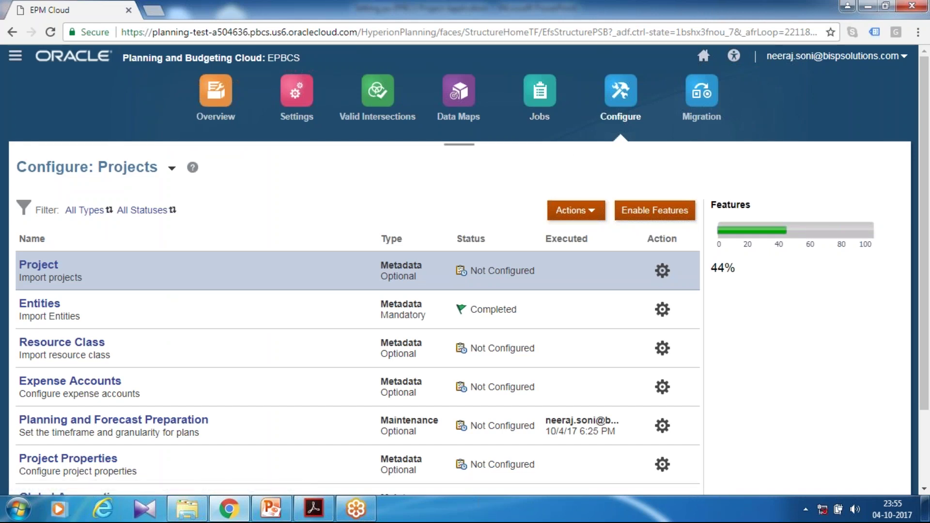
- Open the Resource Class metadata import and choose the local comma-delimited file Resource Class.csv from the Project folder
scroll(263, 199, down, 2)
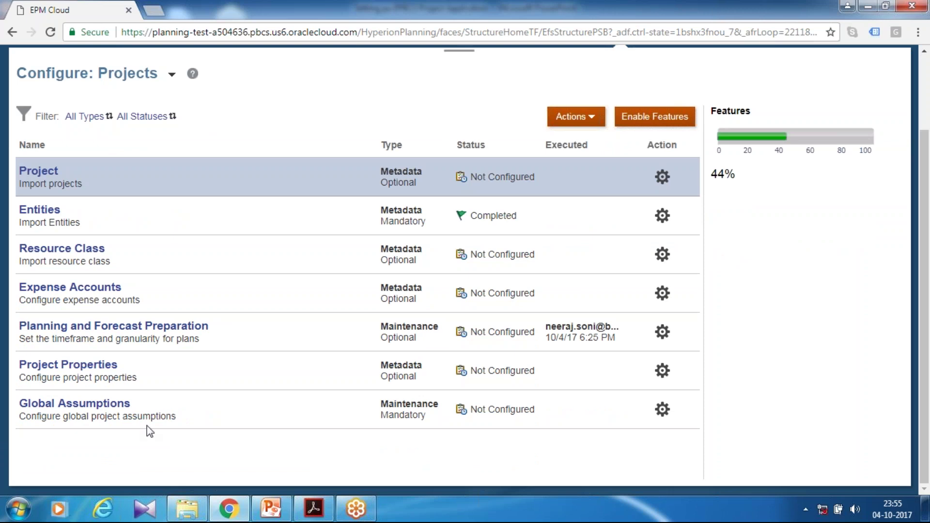
scroll(441, 368, up, 2)
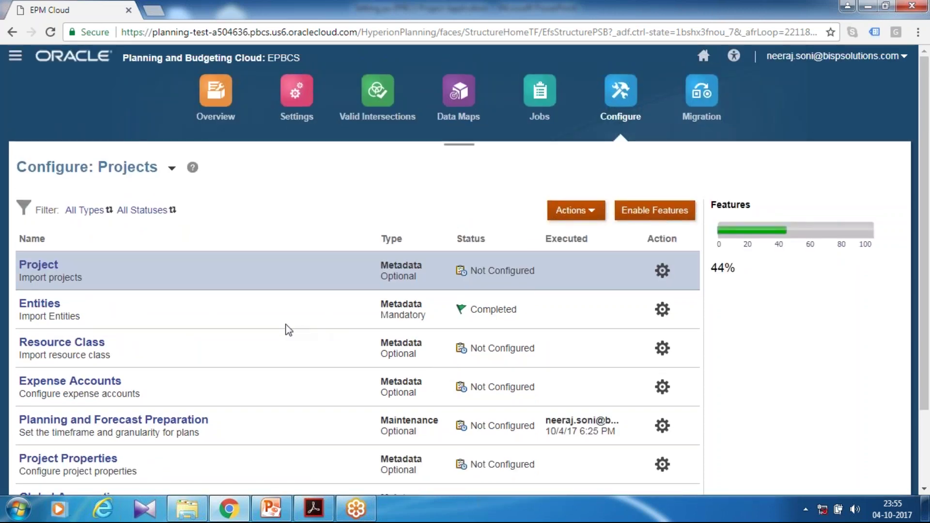
scroll(279, 328, down, 2)
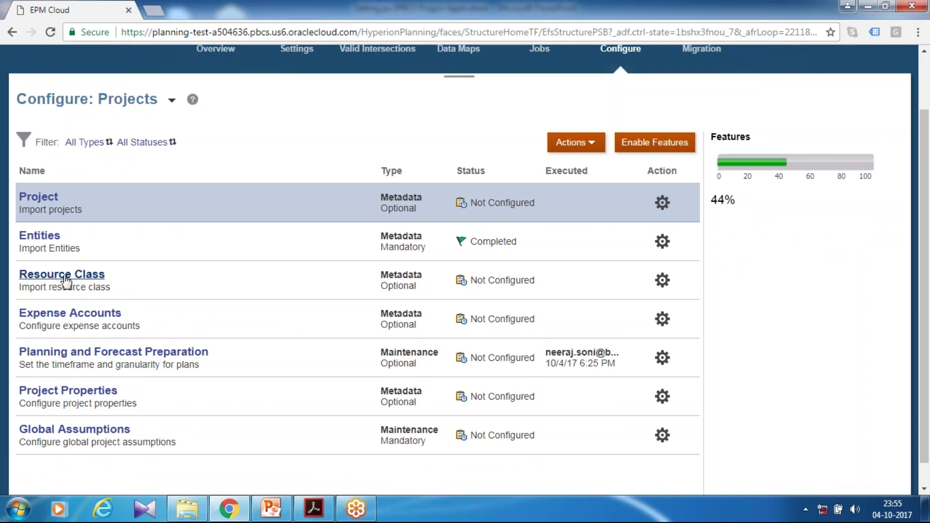
click(65, 281)
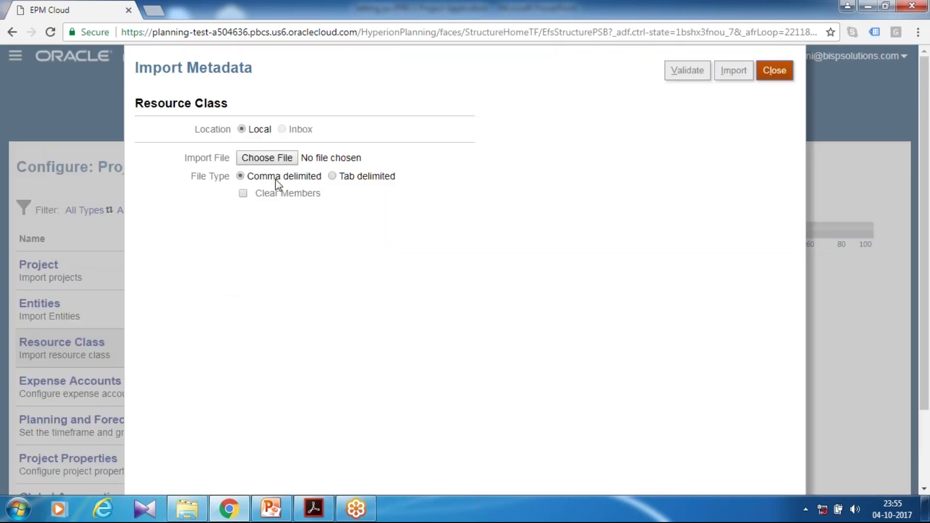
click(277, 156)
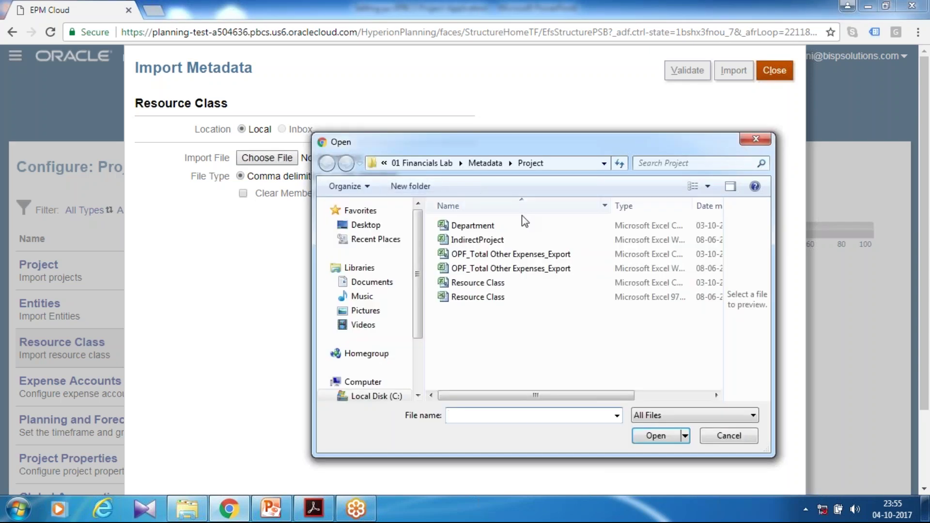
click(488, 284)
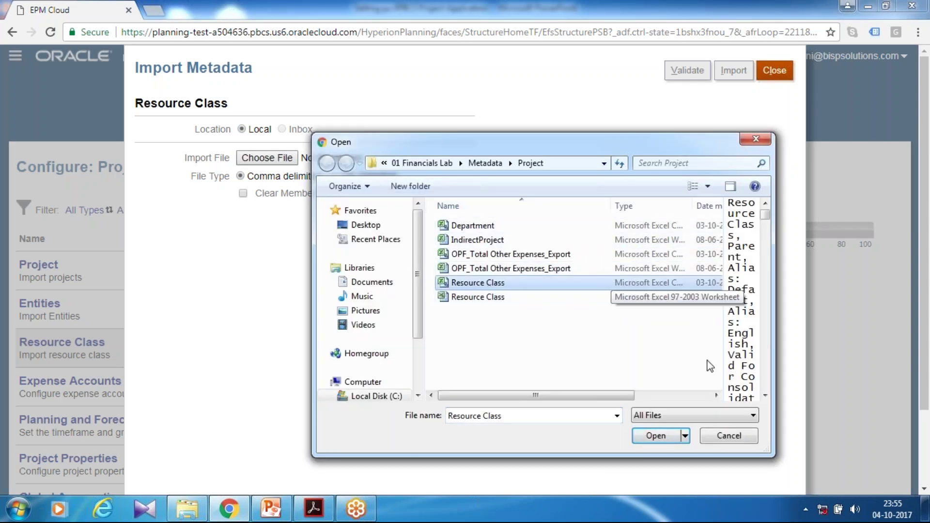
click(651, 436)
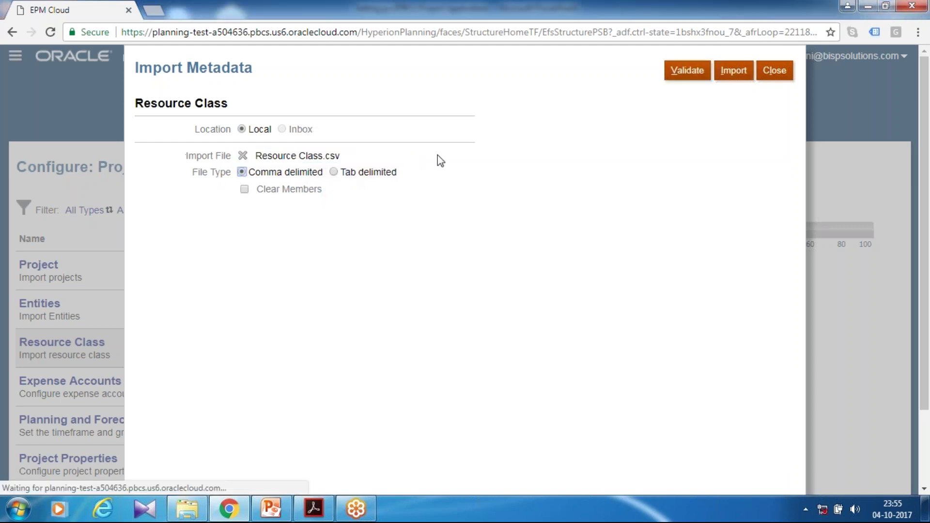
- Validate and import the Resource Class metadata without the database refresh option, and check the import in the application's jobs
click(698, 71)
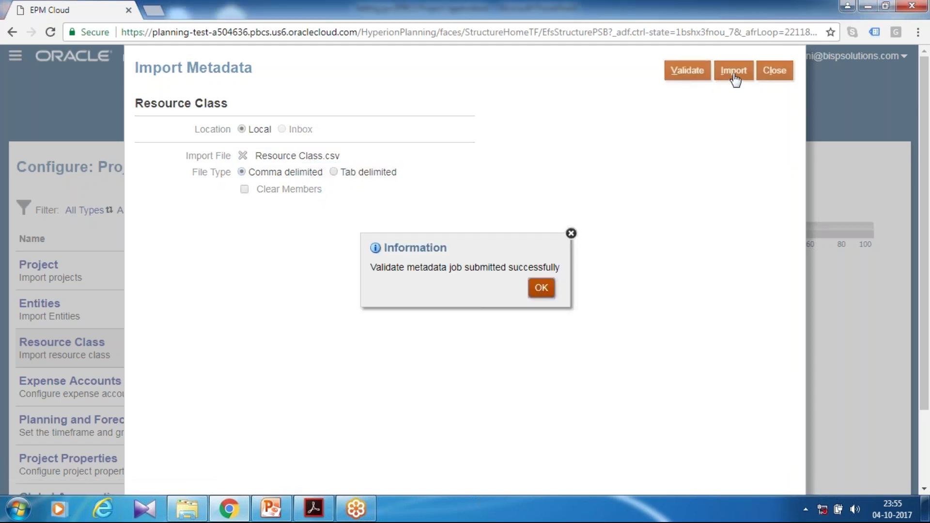
click(543, 286)
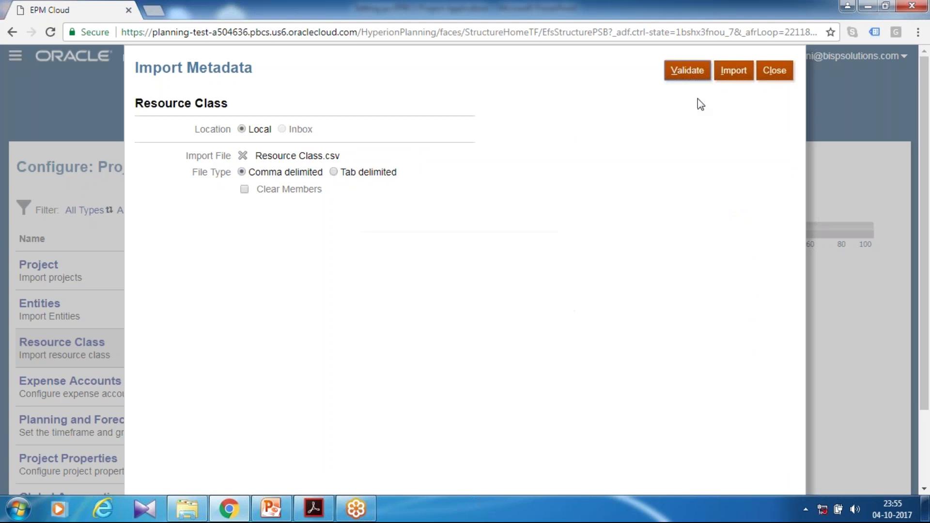
click(725, 77)
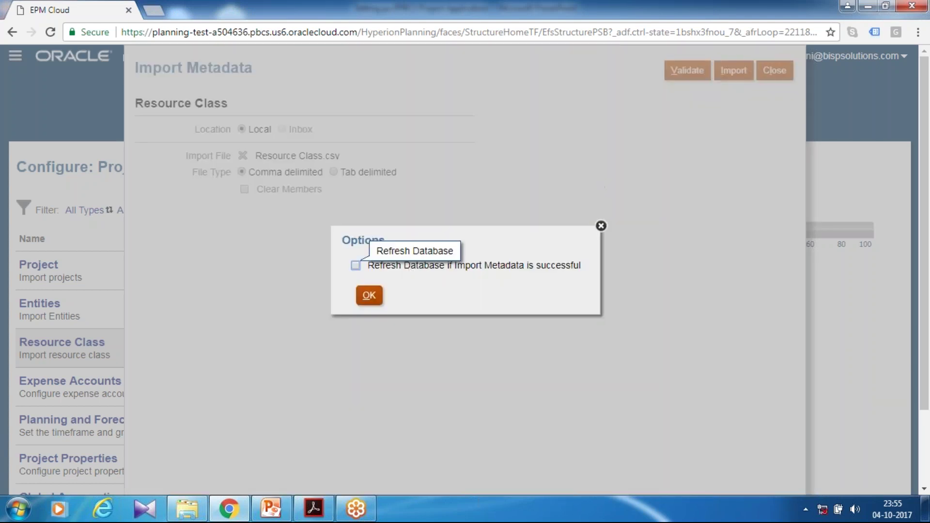
click(370, 297)
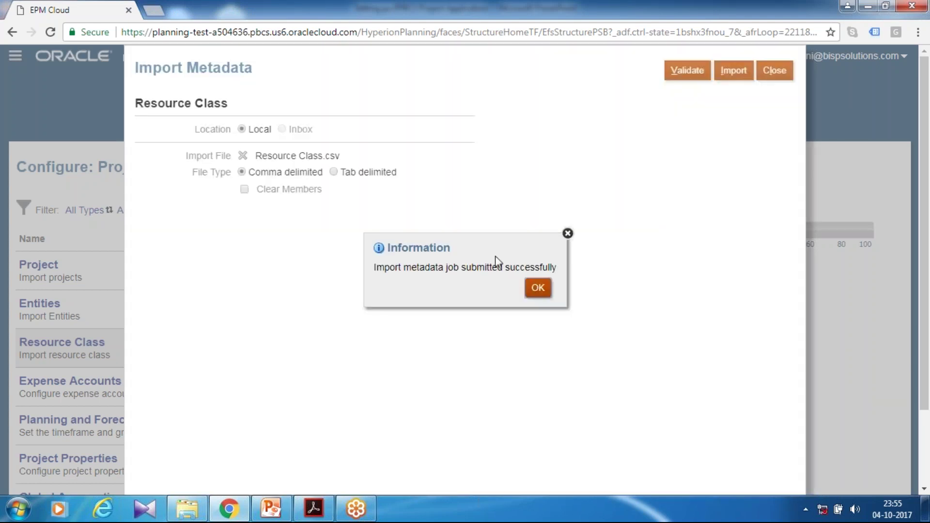
click(534, 289)
click(774, 71)
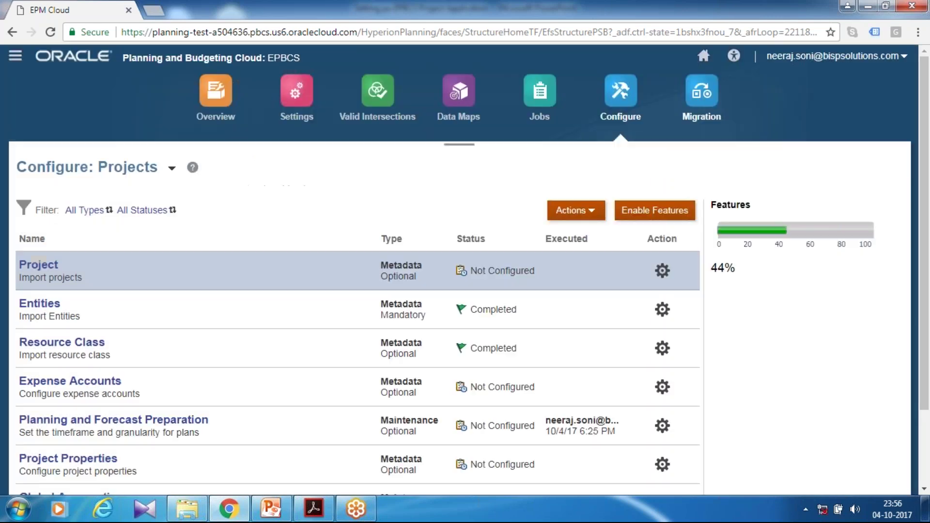
click(538, 121)
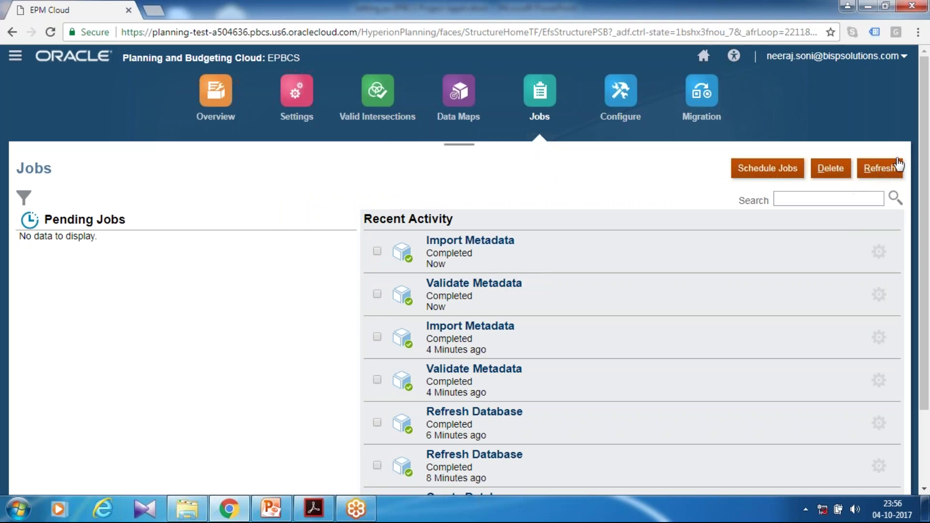
- Refresh the application database from the Overview actions, keeping the application enabled for all users, and close the refresh dialogs
click(225, 115)
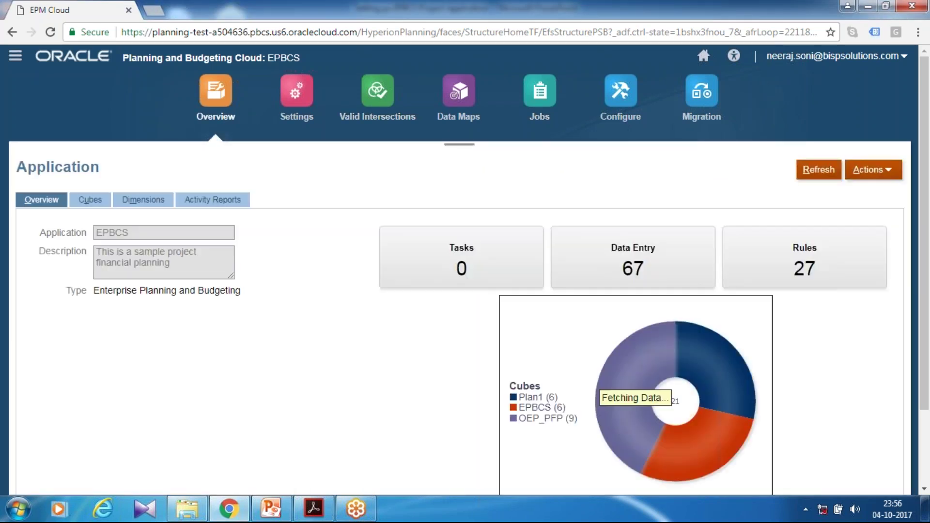
click(891, 171)
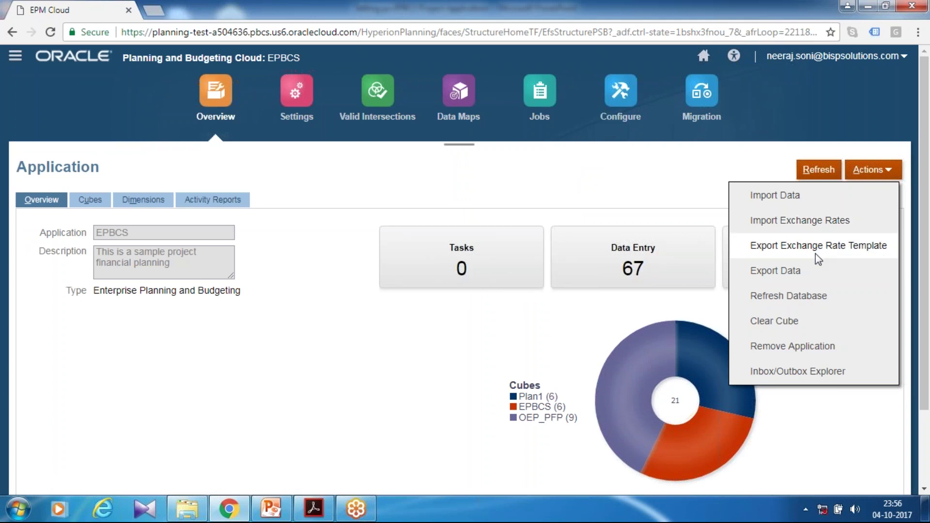
click(778, 297)
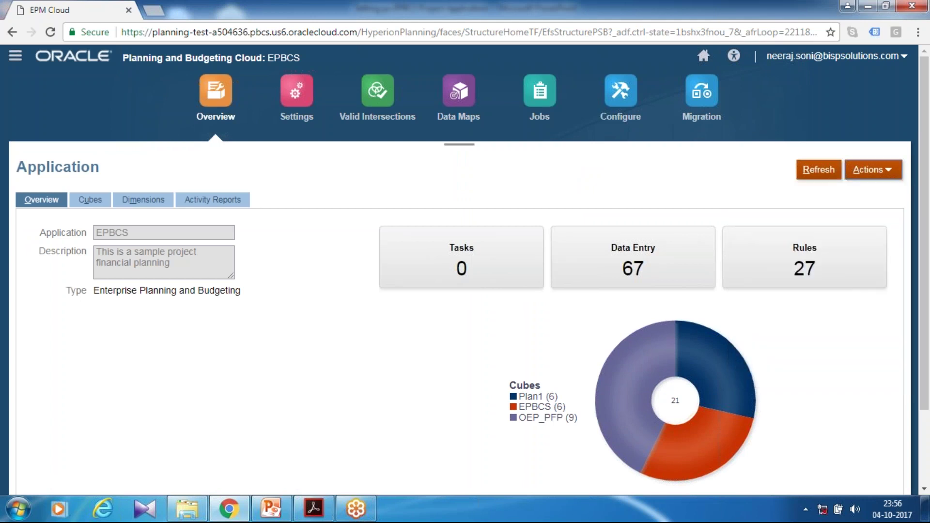
click(673, 73)
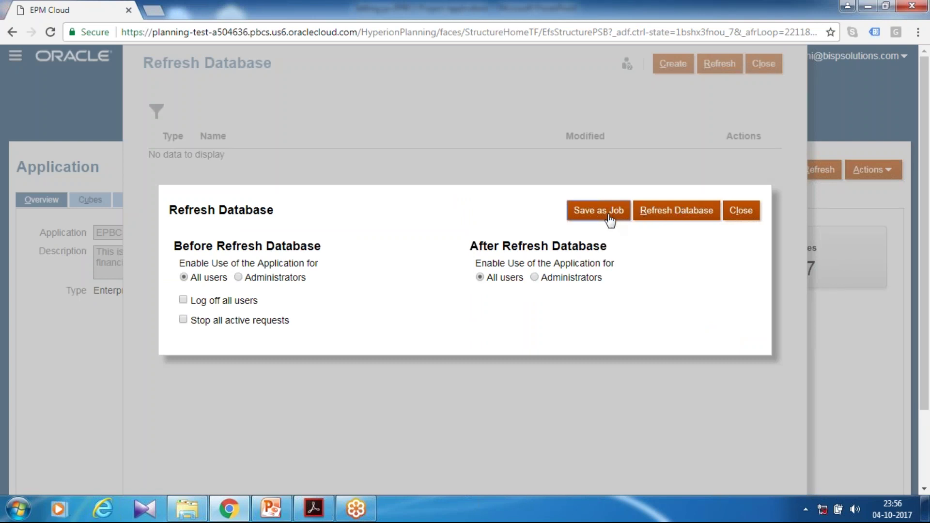
click(664, 217)
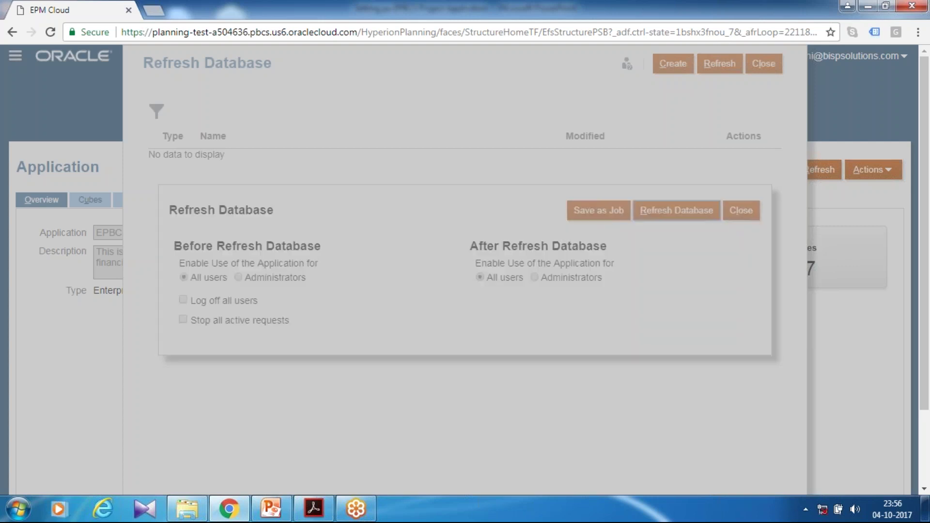
click(398, 316)
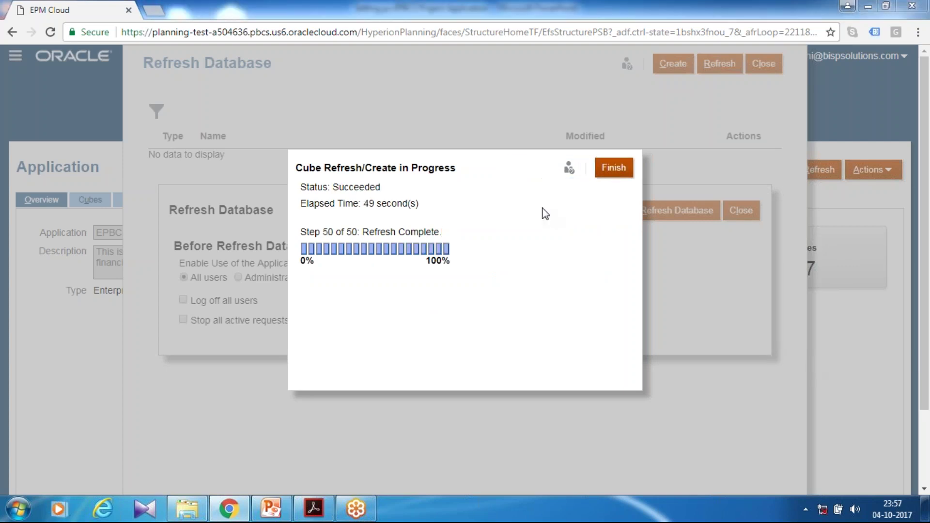
click(600, 175)
click(740, 210)
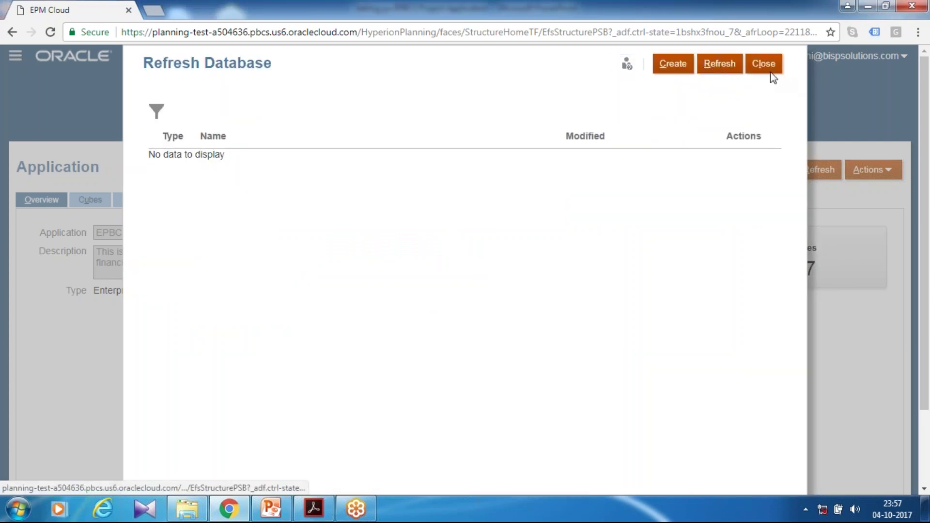
click(769, 70)
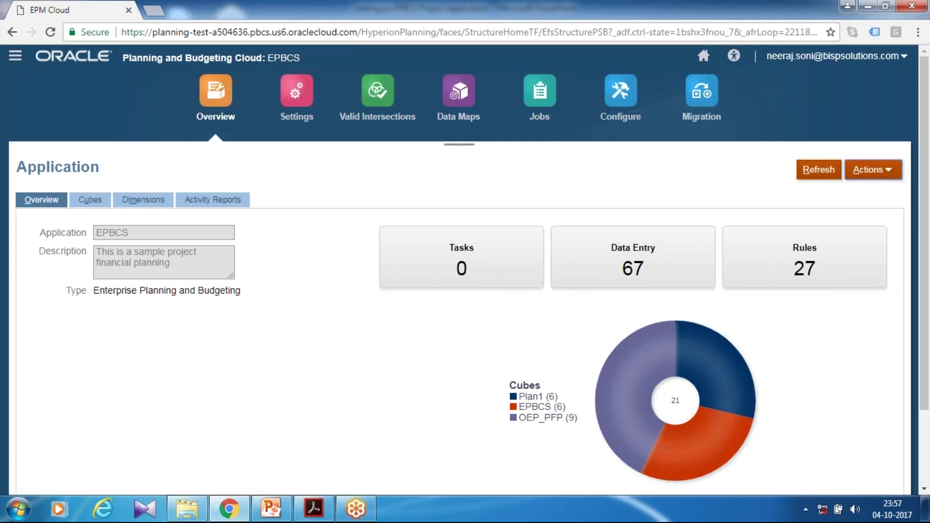
- Open the Job smart list from the application's smart lists and examine its entries
click(15, 56)
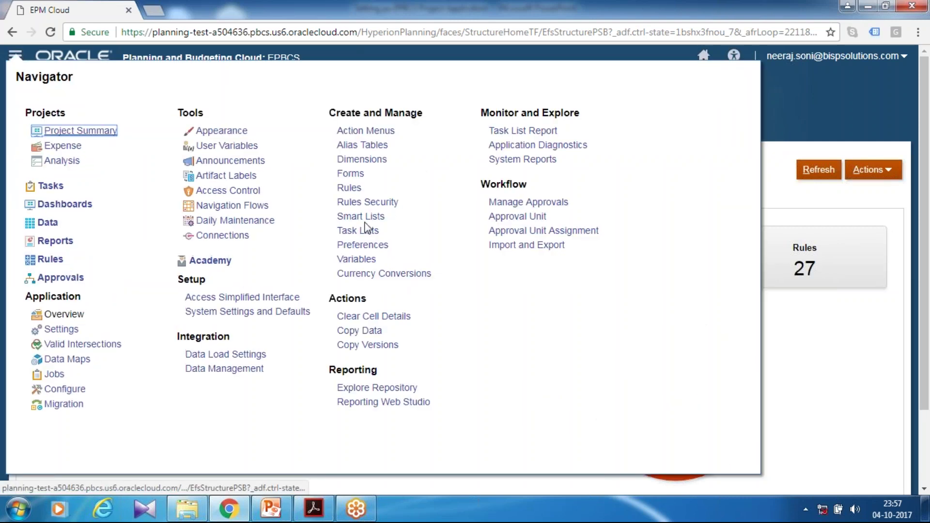
click(360, 216)
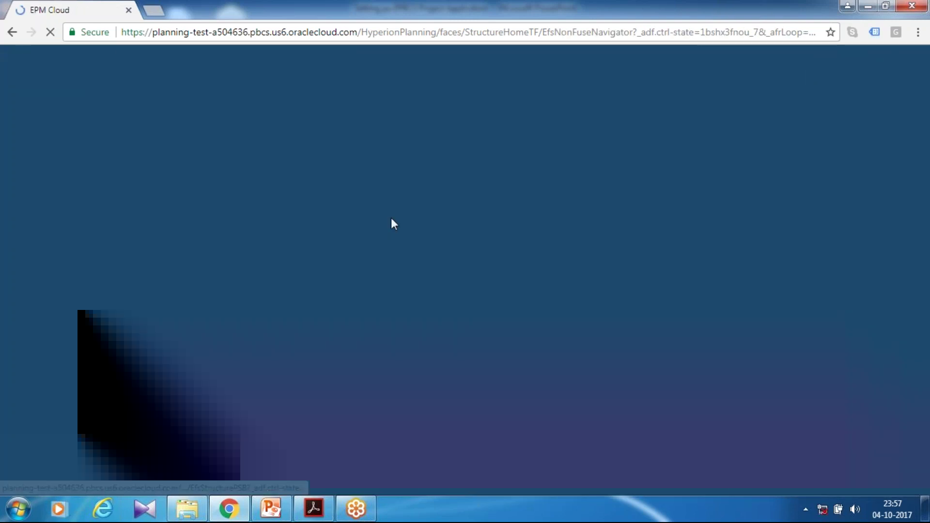
click(60, 214)
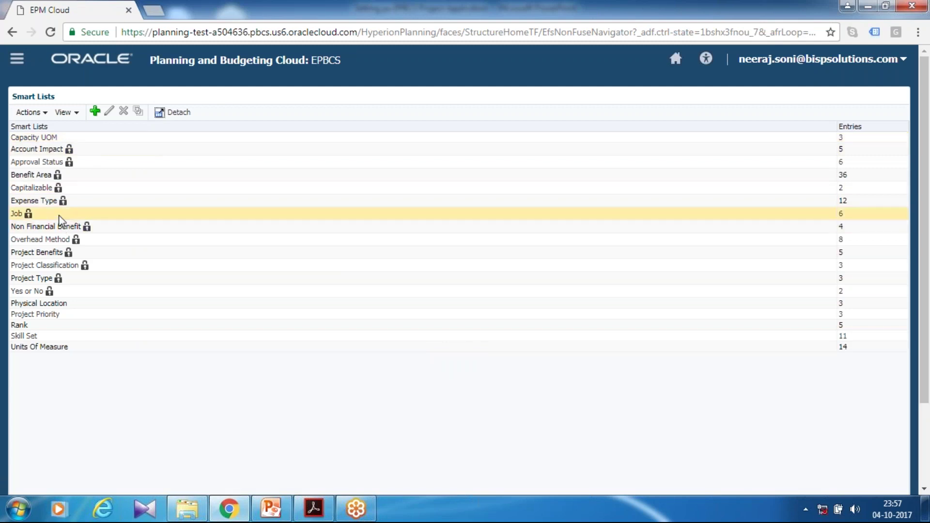
scroll(103, 152, down, 3)
scroll(114, 99, up, 3)
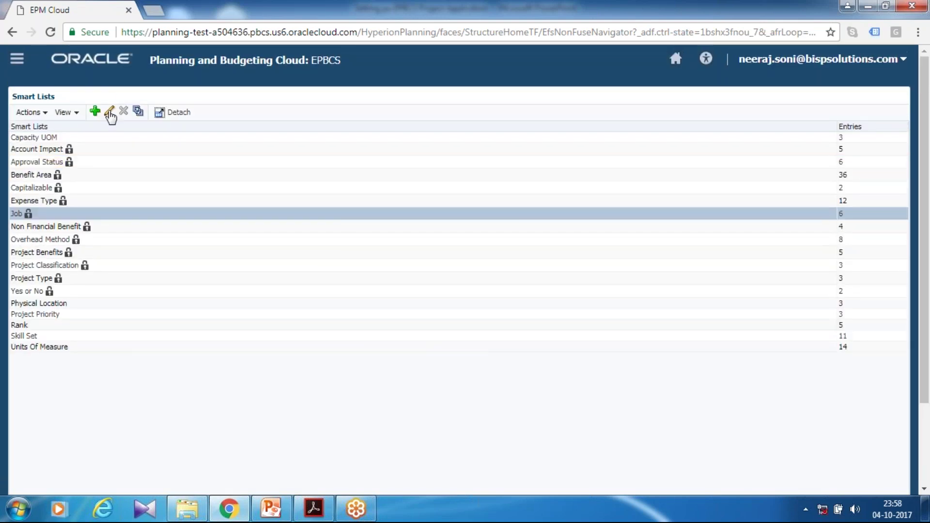
click(109, 105)
click(76, 128)
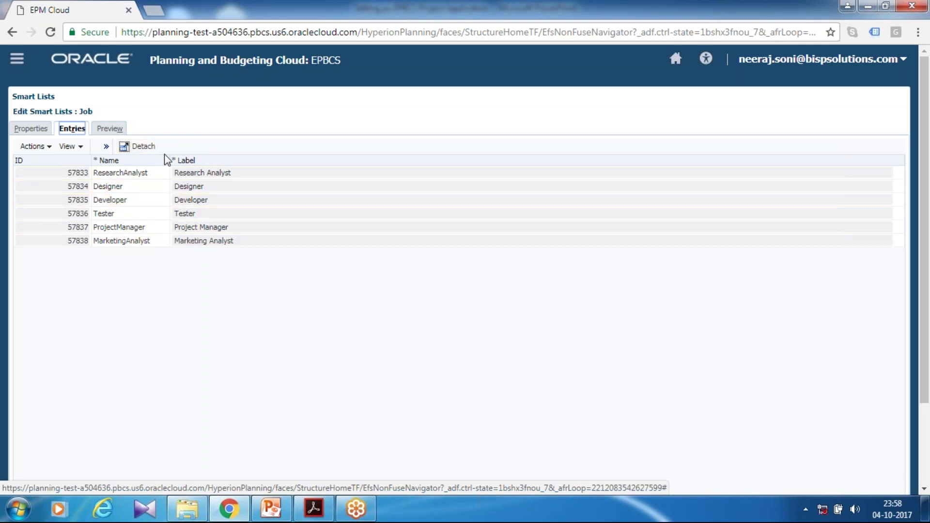
- Return to the home page and open the Expense Accounts configuration task for Projects
click(17, 58)
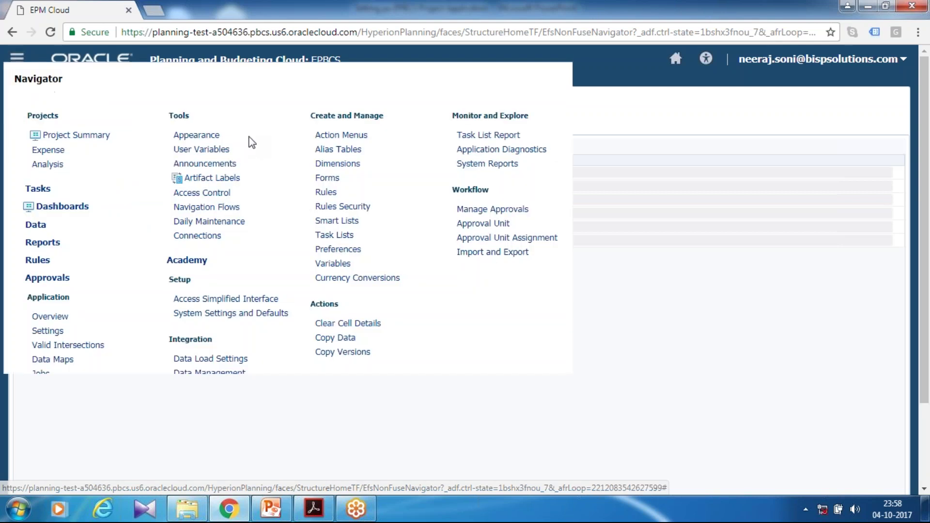
click(676, 59)
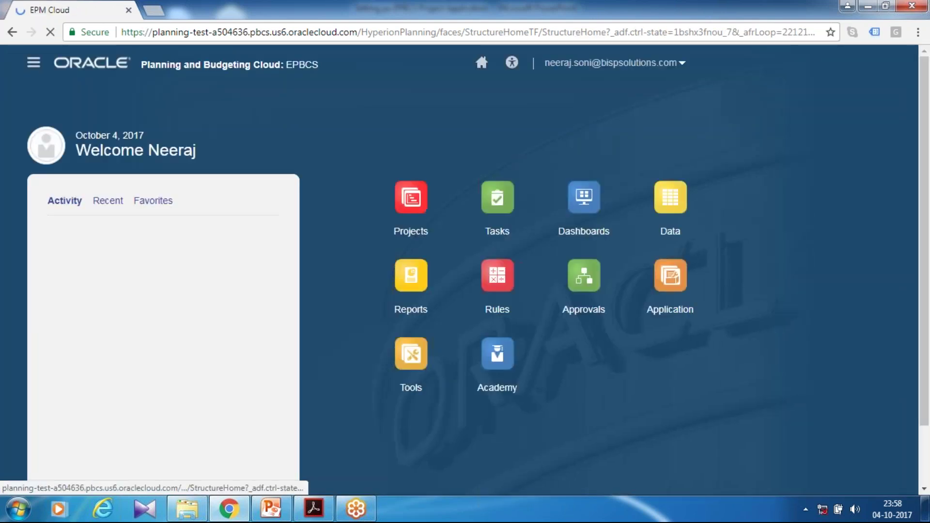
click(751, 313)
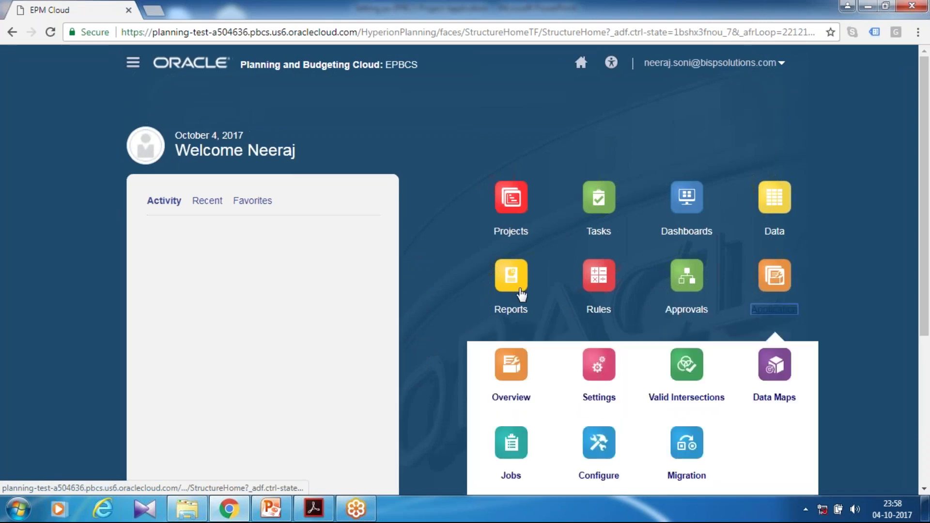
scroll(630, 388, down, 3)
click(600, 265)
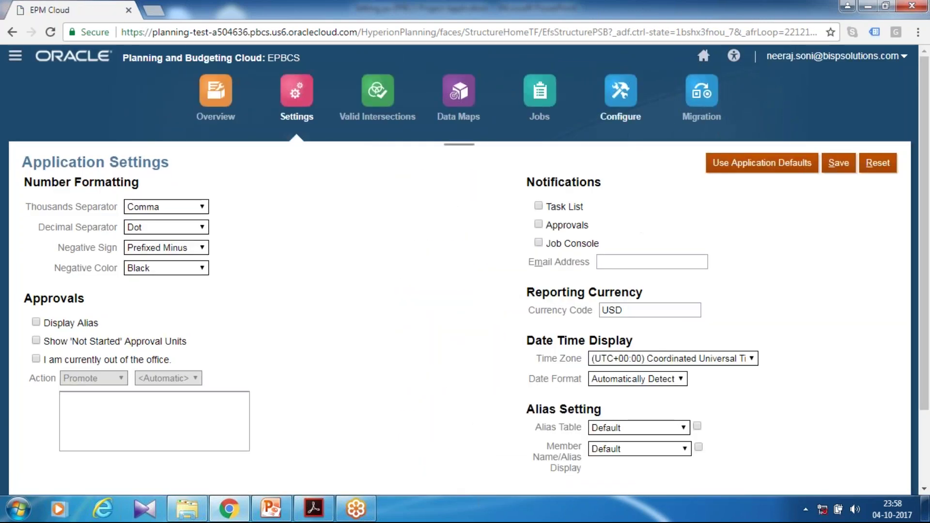
click(620, 92)
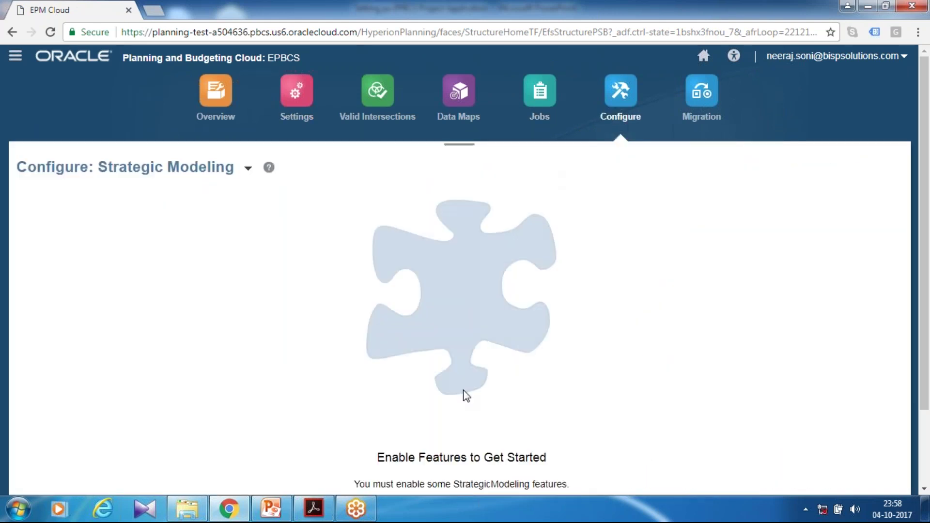
click(248, 167)
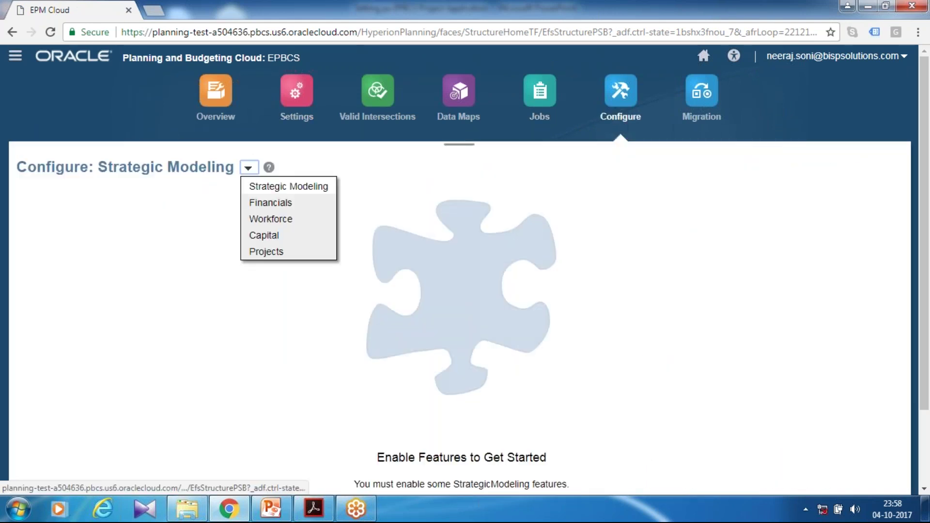
click(268, 251)
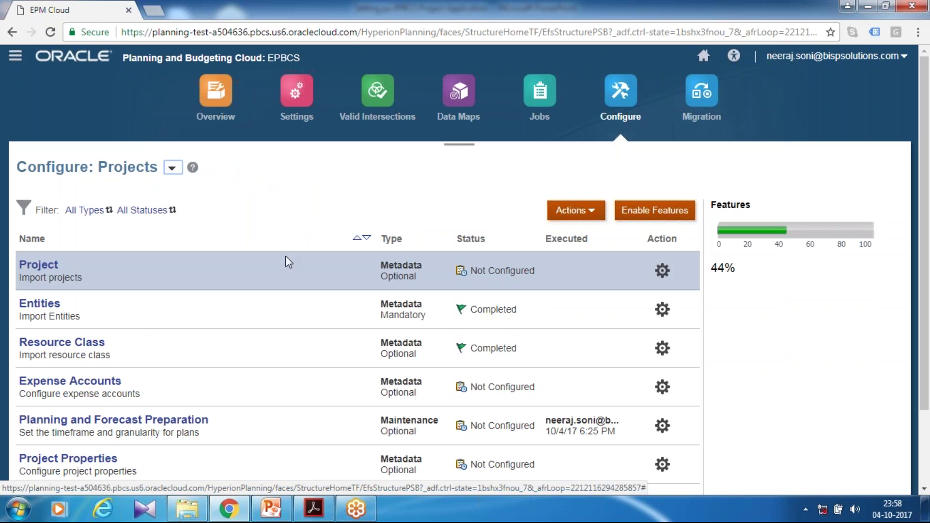
scroll(286, 256, down, 2)
click(54, 286)
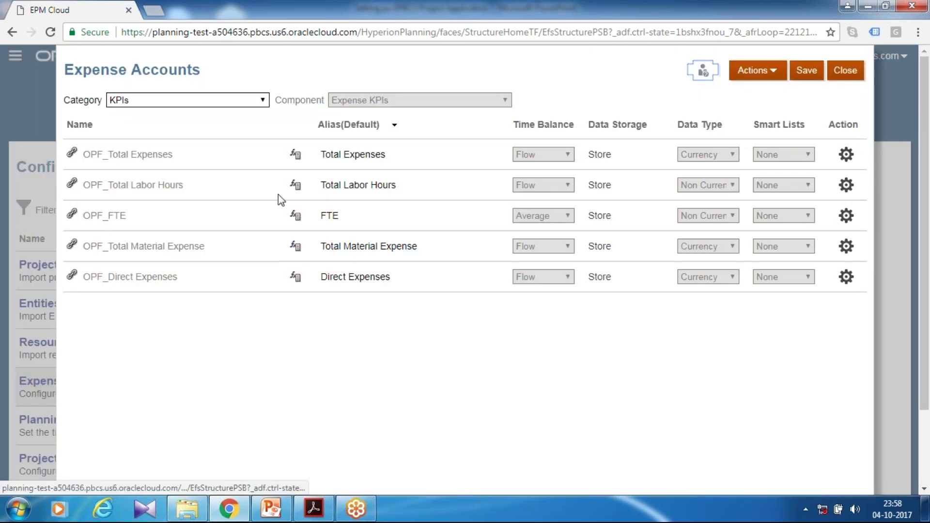
- Show the expense accounts for category Other and component Total Other Expenses, and export them to Excel
click(228, 102)
click(172, 137)
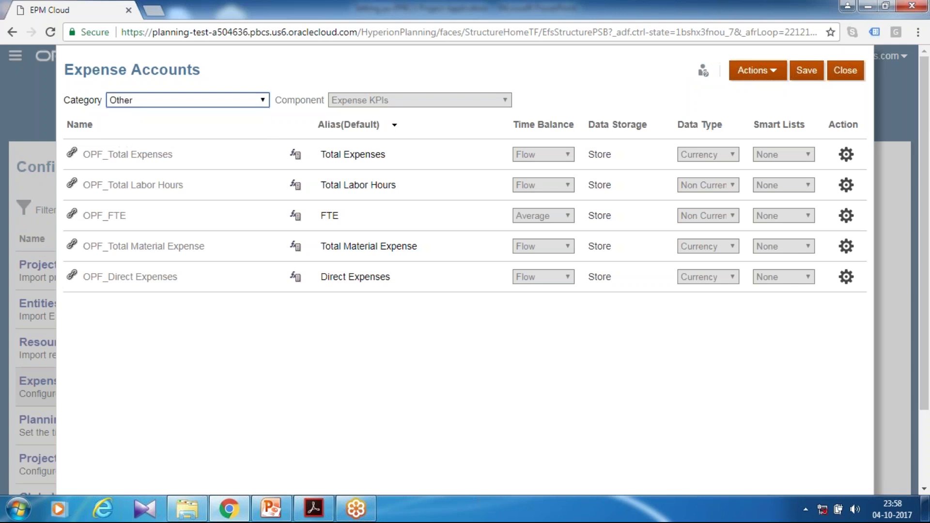
click(402, 102)
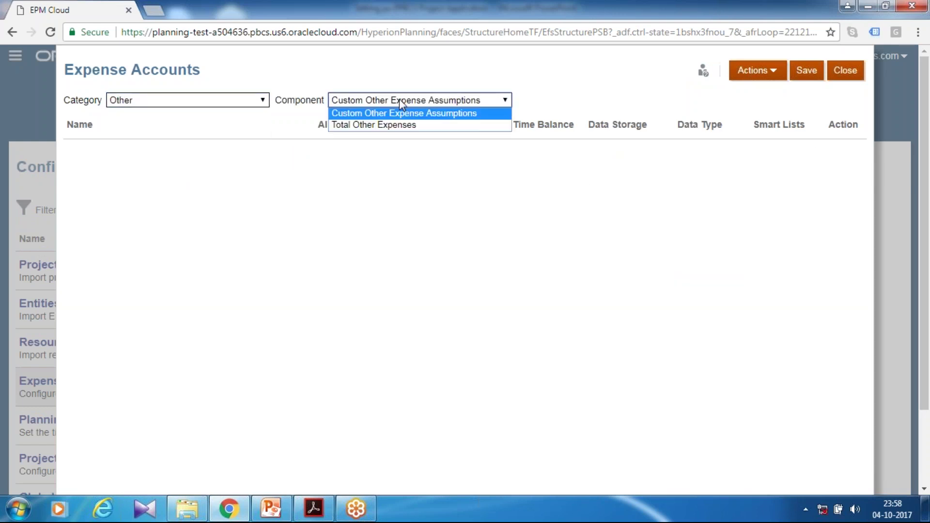
click(393, 125)
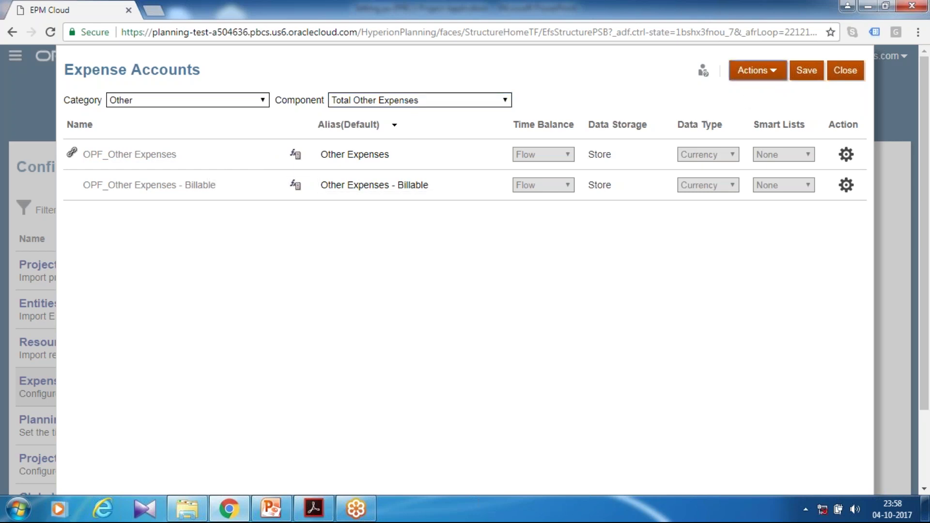
click(769, 71)
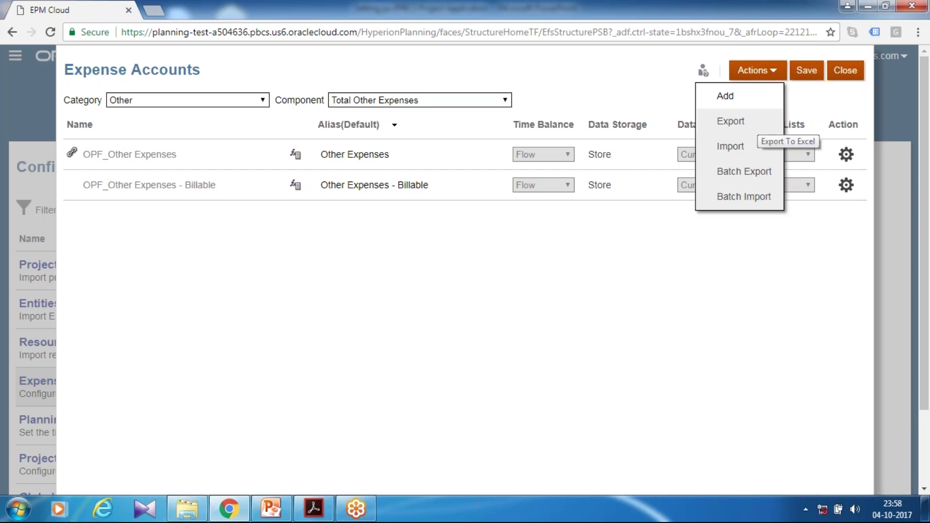
click(726, 96)
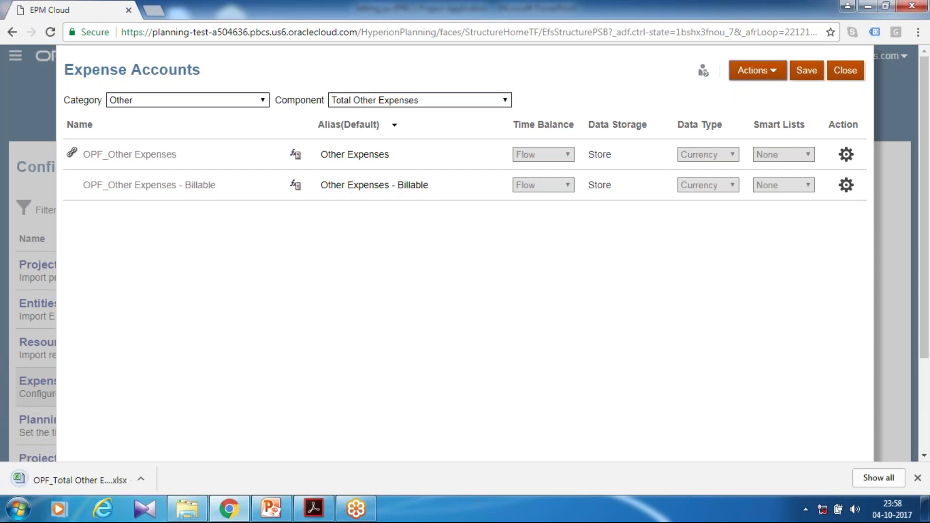
- Start Microsoft Excel, dismiss the Smart View add-in error, and switch to the file explorer window
click(28, 506)
click(78, 475)
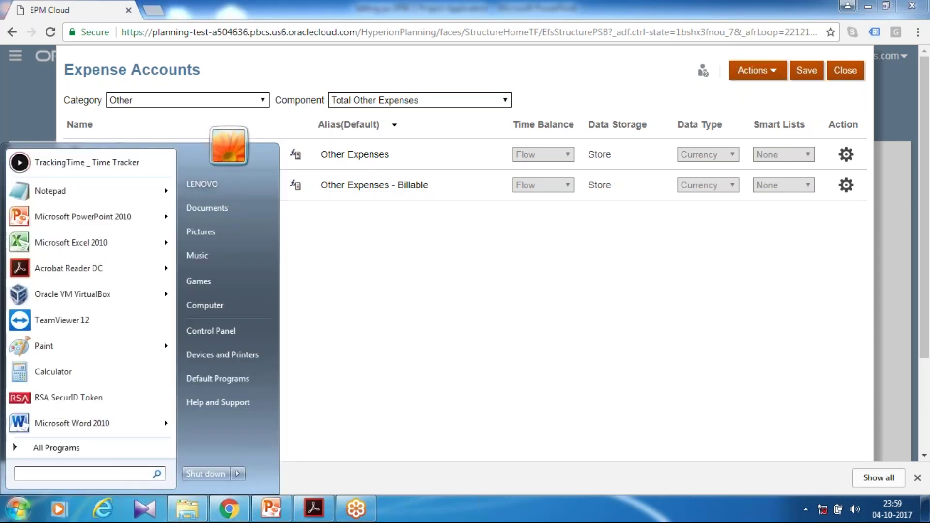
text(excel)
key(Return)
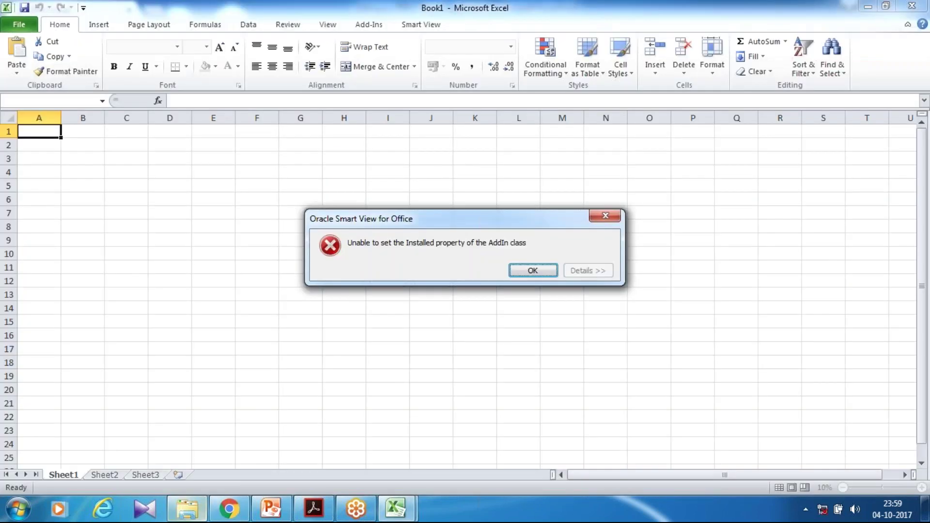
key(Return)
key(alt+Tab)
- Browse to the Downloads folder under C:\Users\LENOVO to locate the exported file
drag(231, 132, 556, 167)
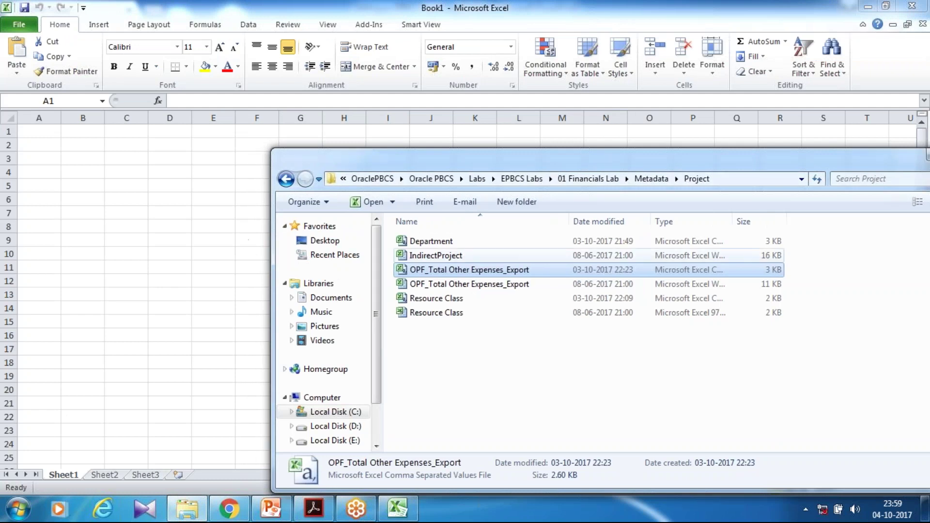
click(322, 411)
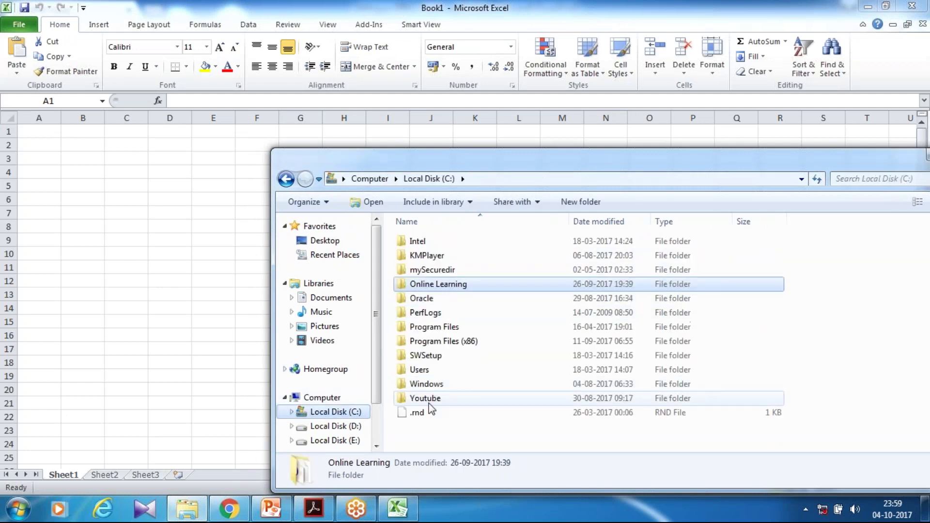
double_click(425, 369)
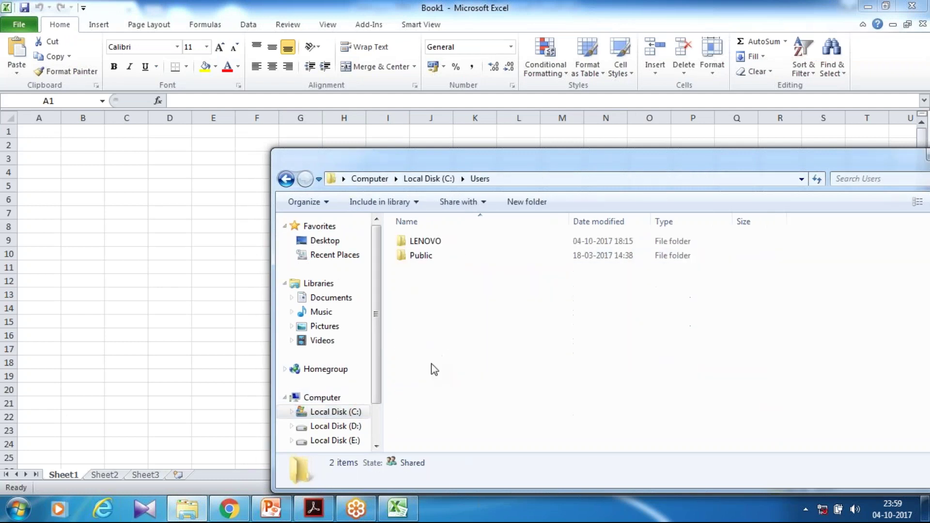
double_click(448, 245)
click(468, 257)
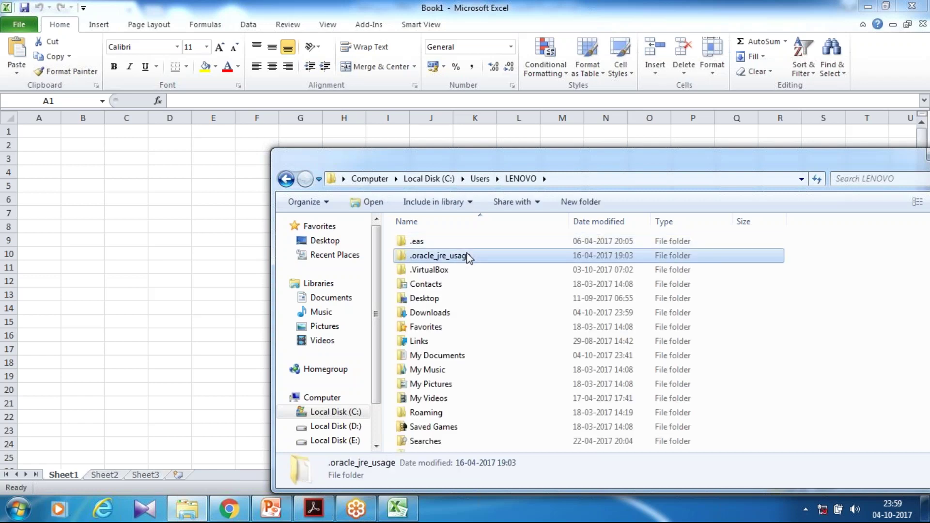
text(do)
key(Return)
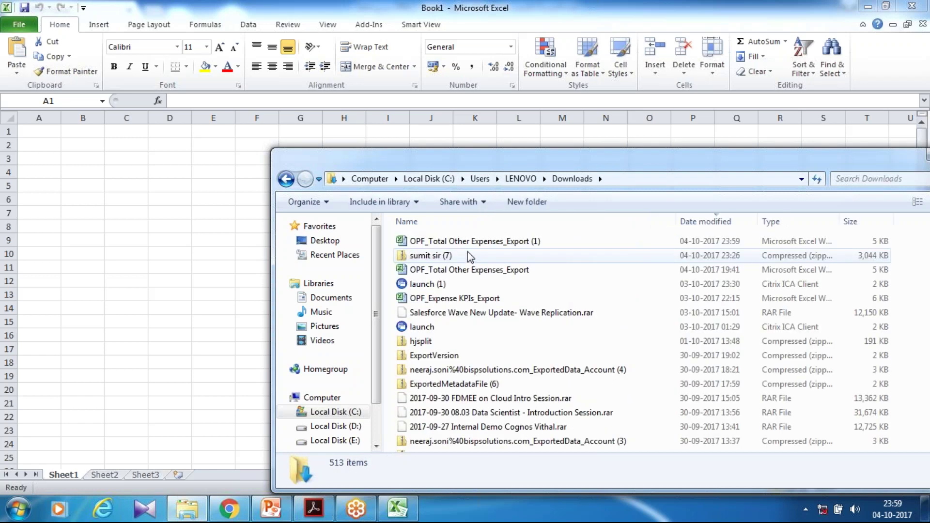
- Open OPF_Total Other Expenses_Export (1) for editing and fit column A's width to read the exported member names
double_click(467, 241)
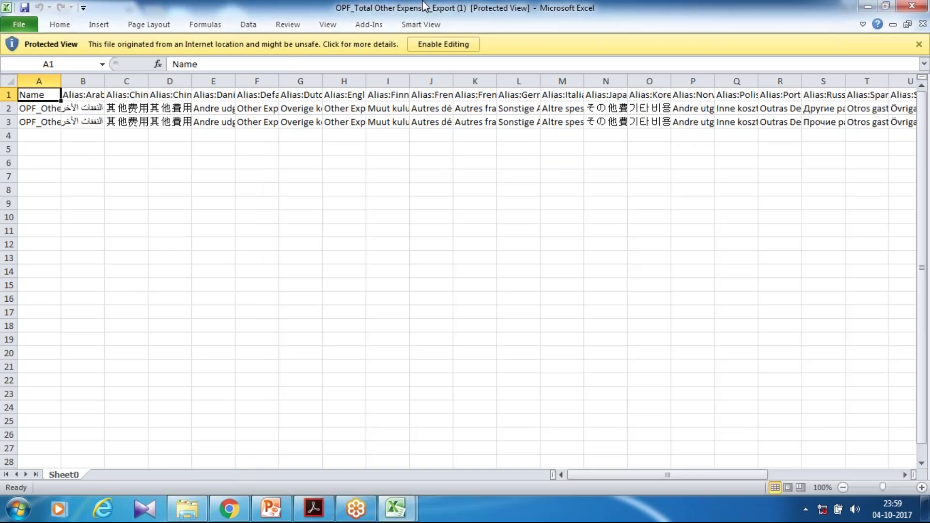
click(419, 44)
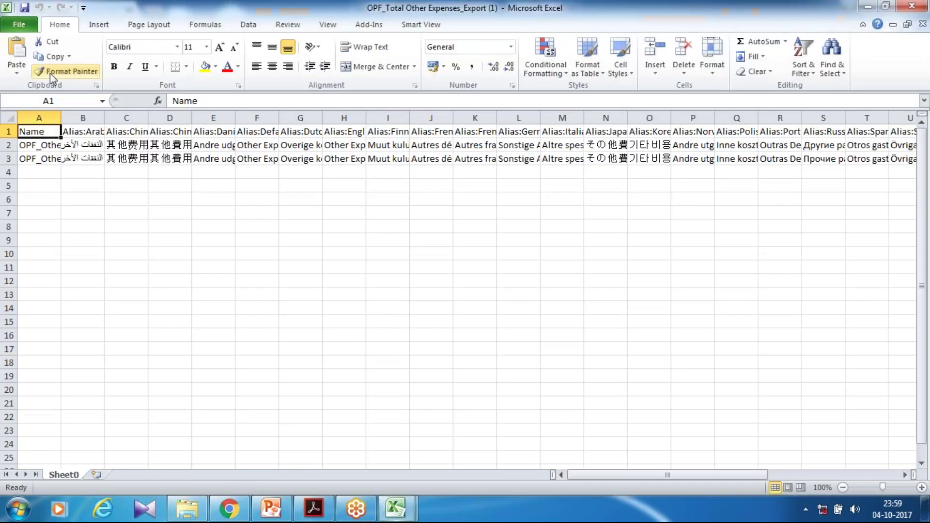
double_click(61, 117)
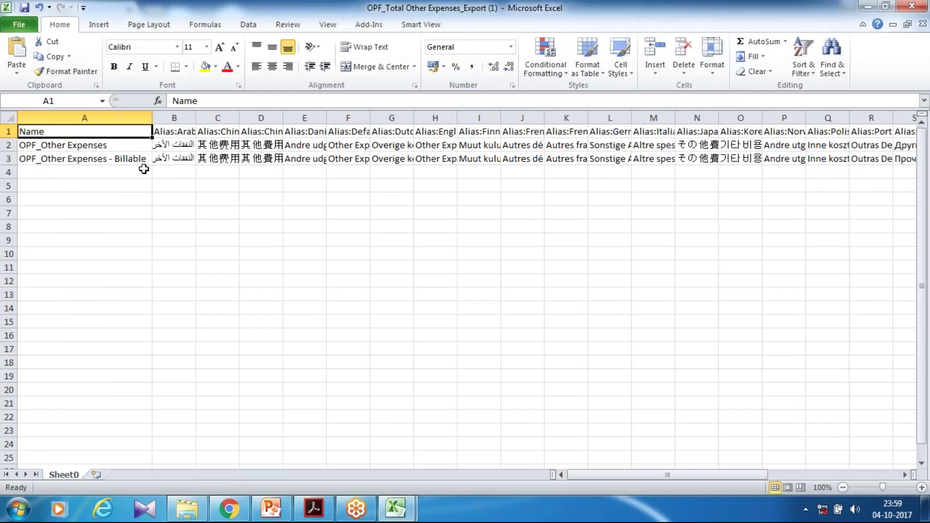
click(119, 146)
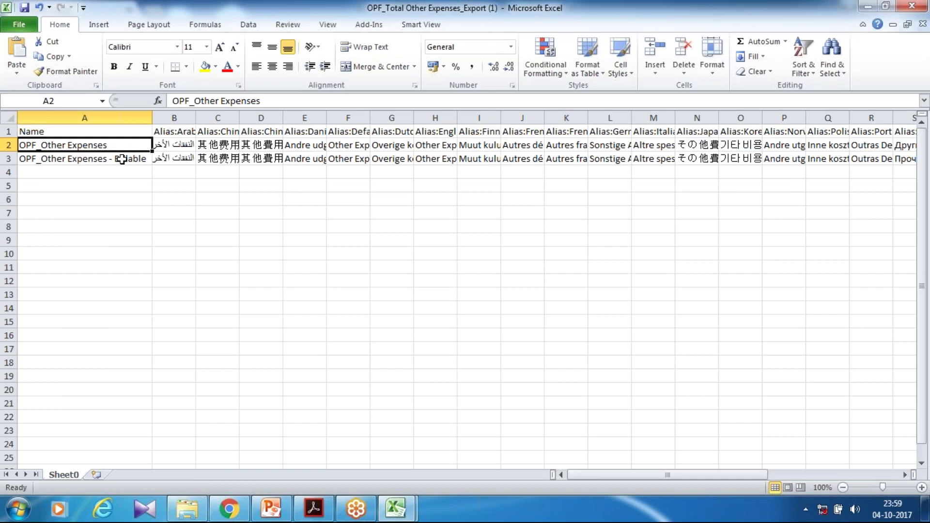
click(122, 159)
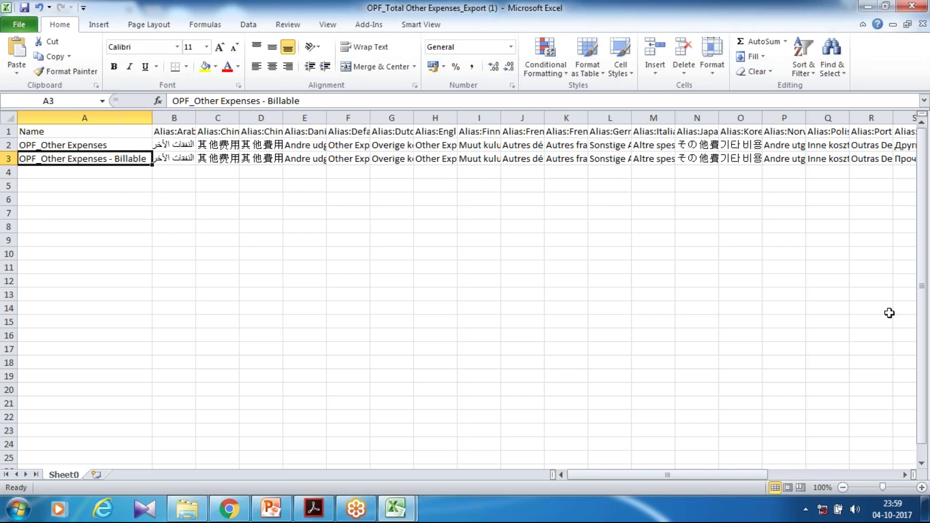
- Open the prepared OPF_Total Other Expenses_Export file and examine the additional expense members listed in column A
click(915, 352)
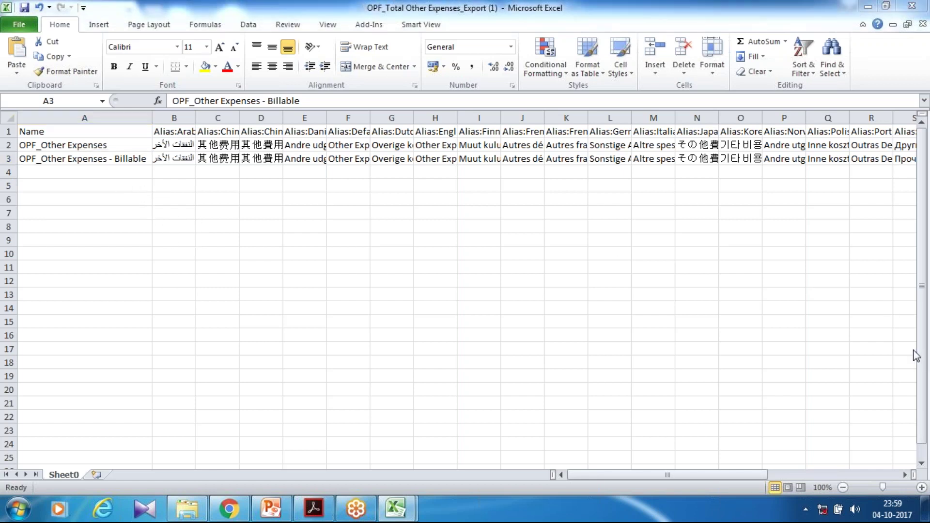
click(821, 331)
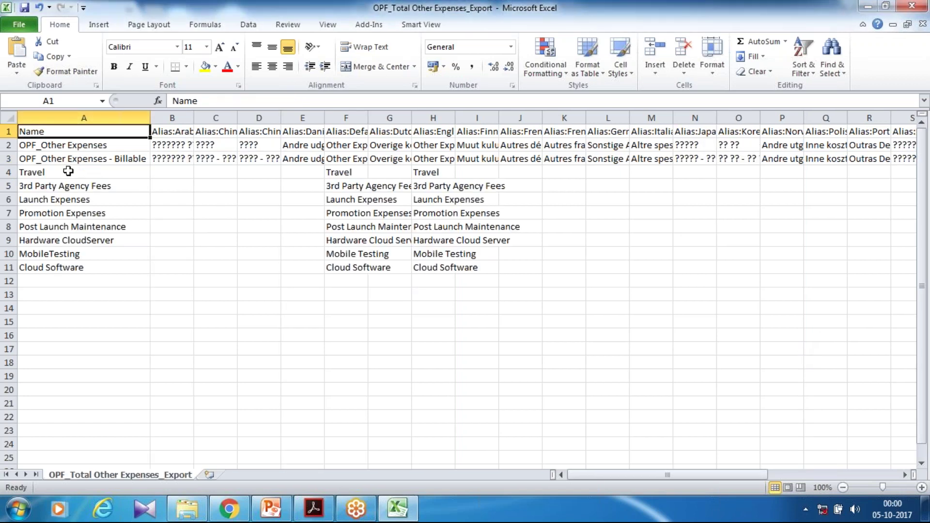
drag(68, 171, 52, 263)
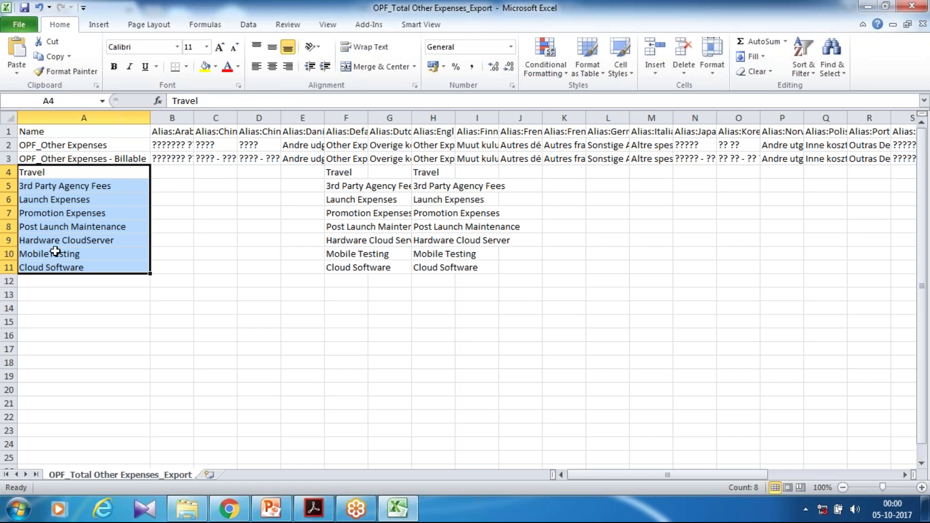
click(93, 182)
click(93, 170)
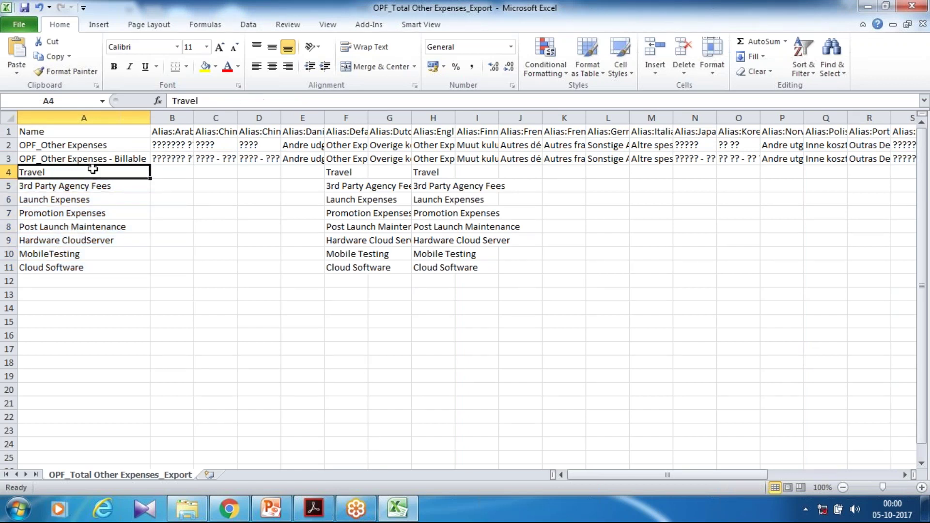
click(79, 212)
click(85, 197)
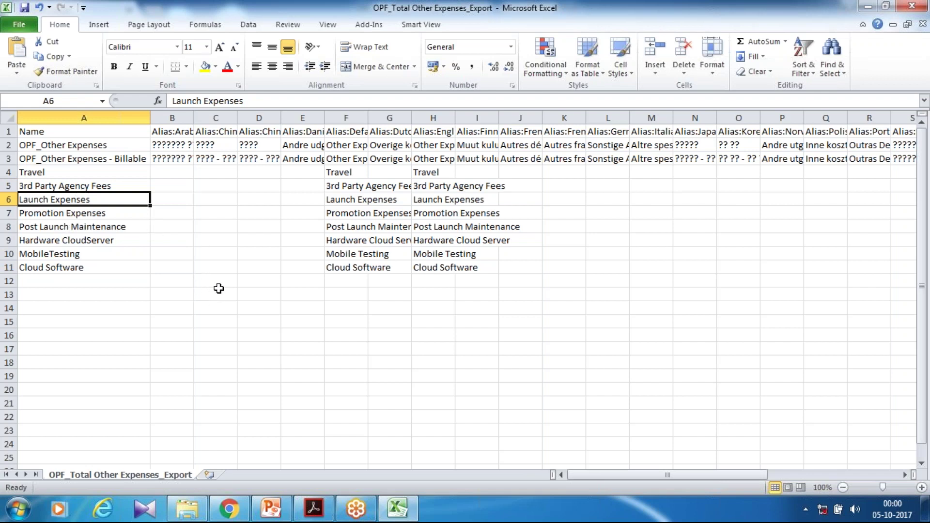
- Switch to the EPM Cloud expense accounts page and try to import OPF_Total Other Expenses_Export into the Total Other Expenses component
click(229, 509)
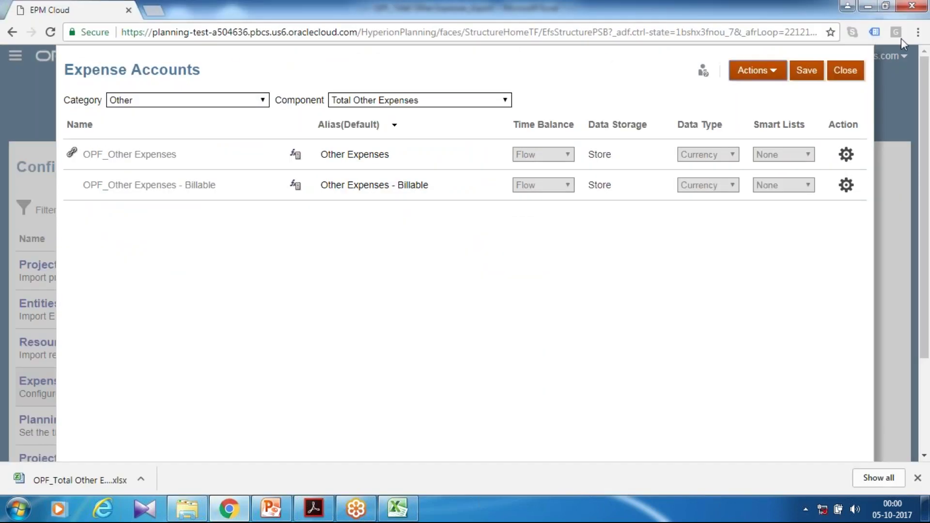
click(779, 82)
click(742, 153)
click(580, 89)
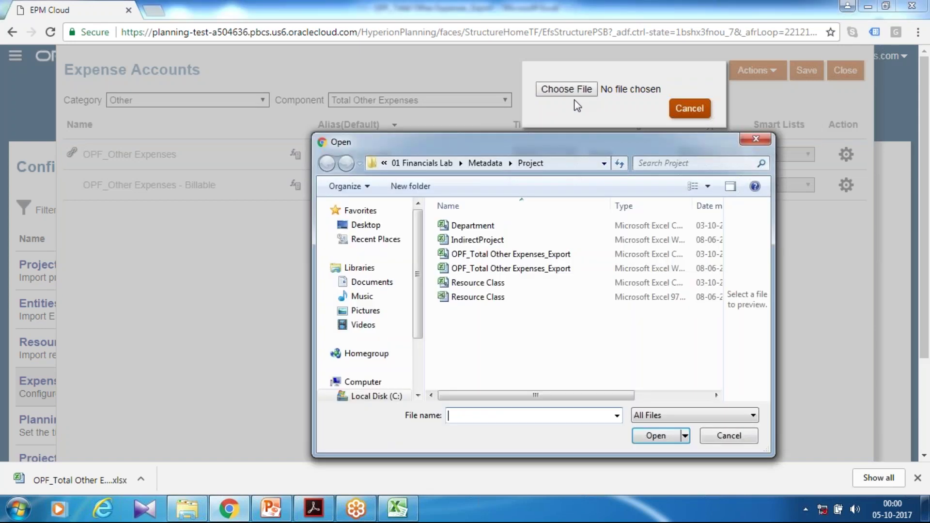
click(513, 255)
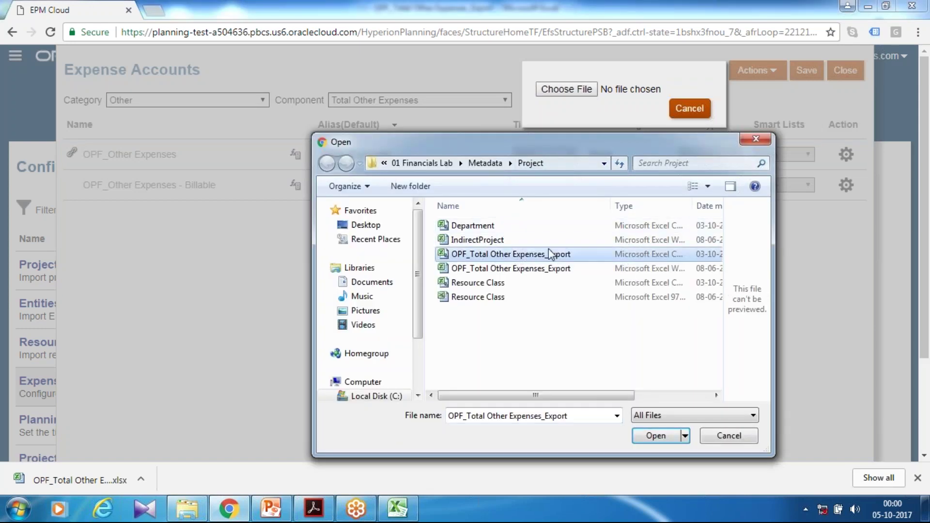
click(656, 435)
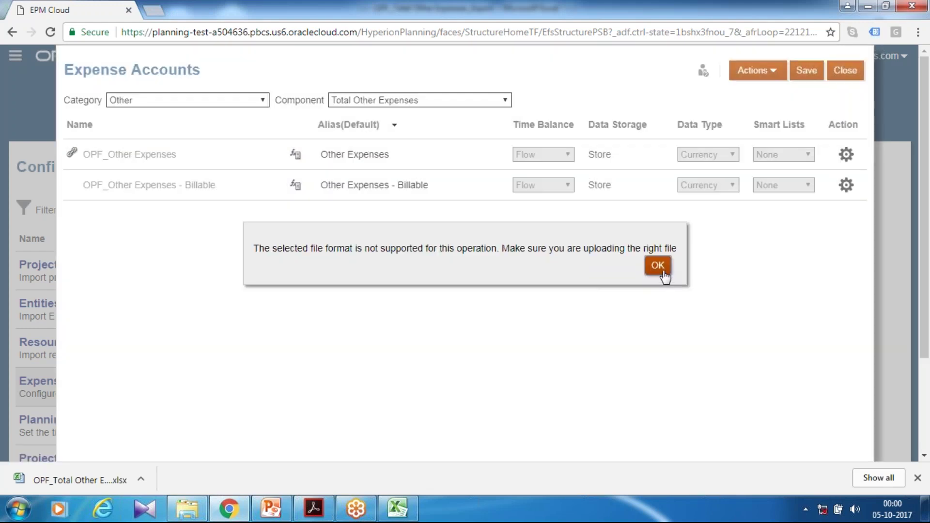
click(657, 265)
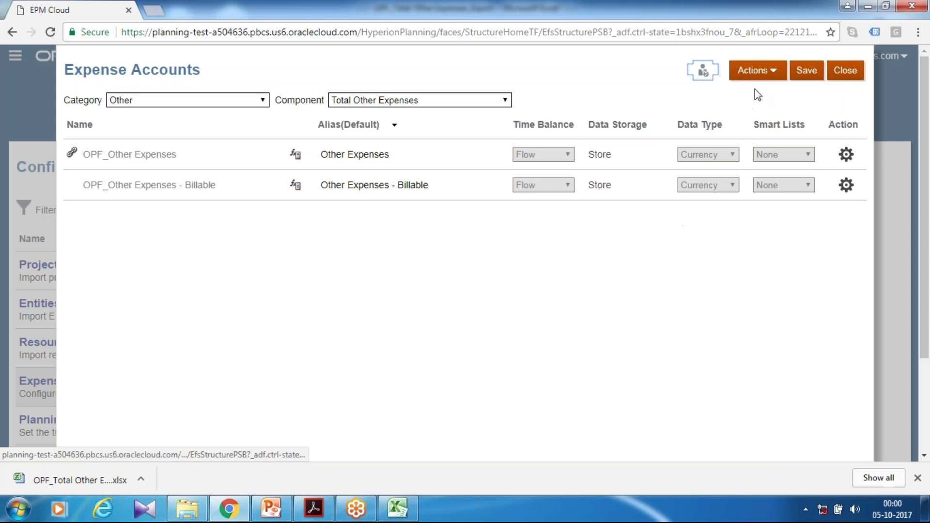
- Import OPF_Total Other Expenses_Export.csv into the Total Other Expenses component of the Other category
click(755, 70)
click(735, 148)
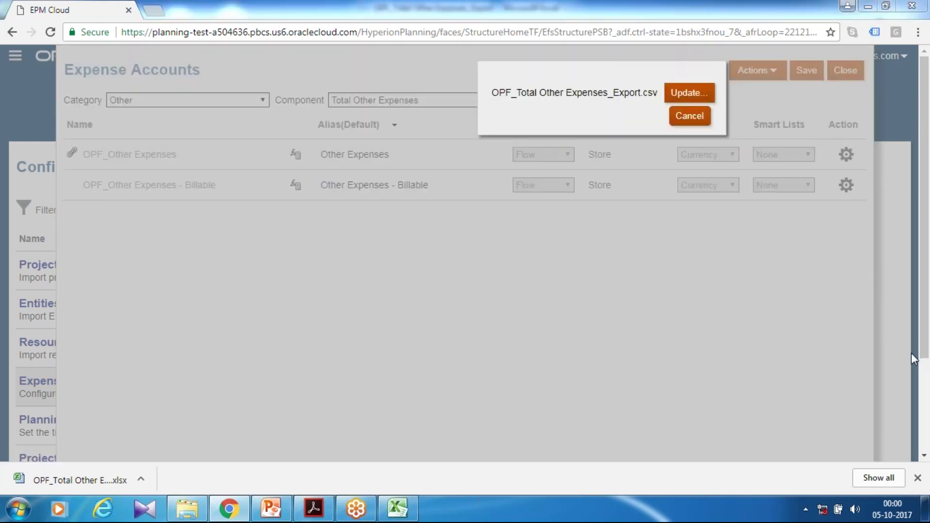
click(689, 93)
click(500, 270)
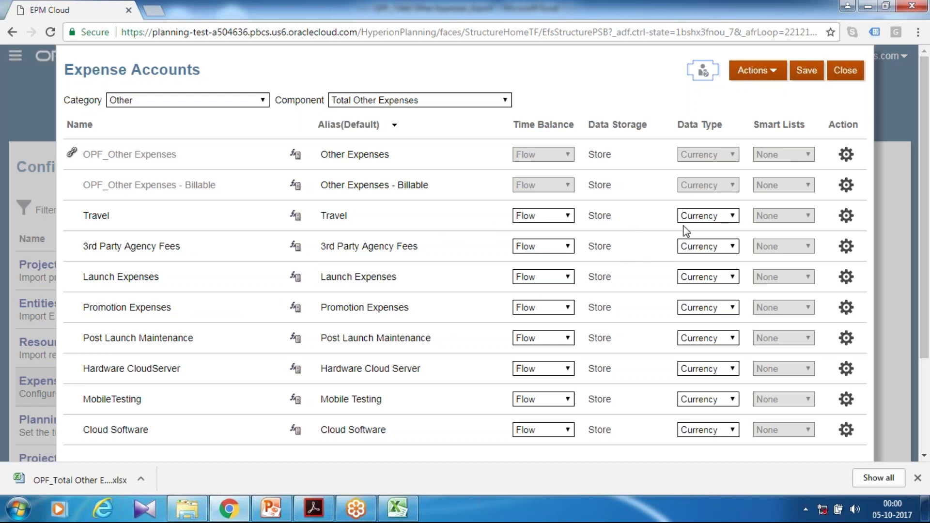
- Save the imported expense accounts and close the Expense Accounts dialog
click(805, 73)
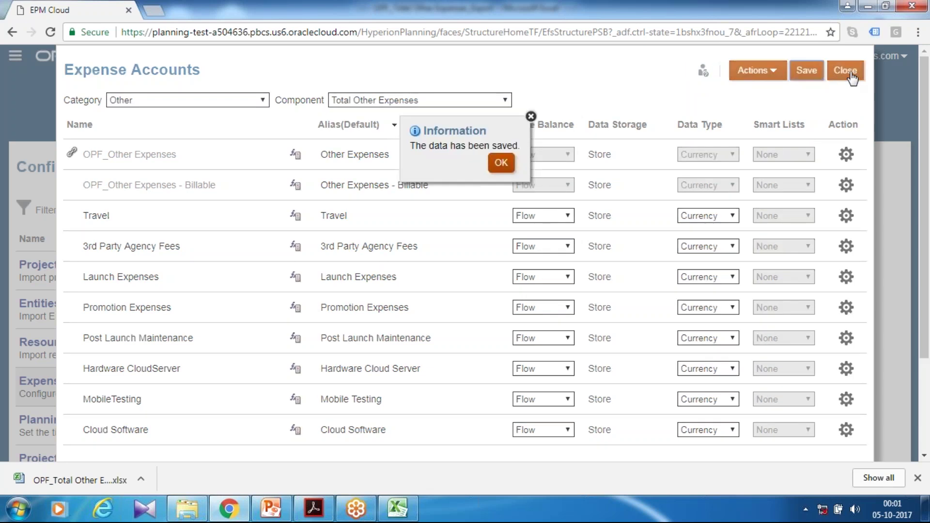
click(500, 163)
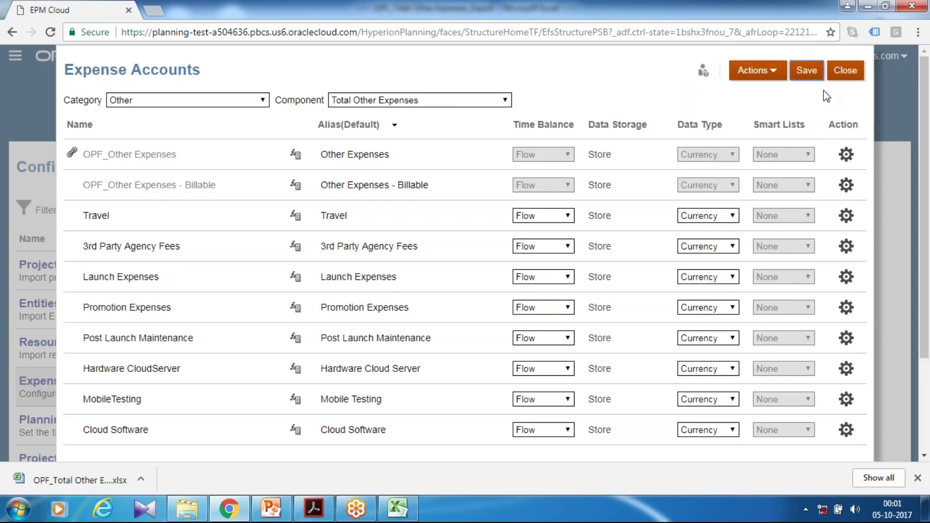
click(845, 78)
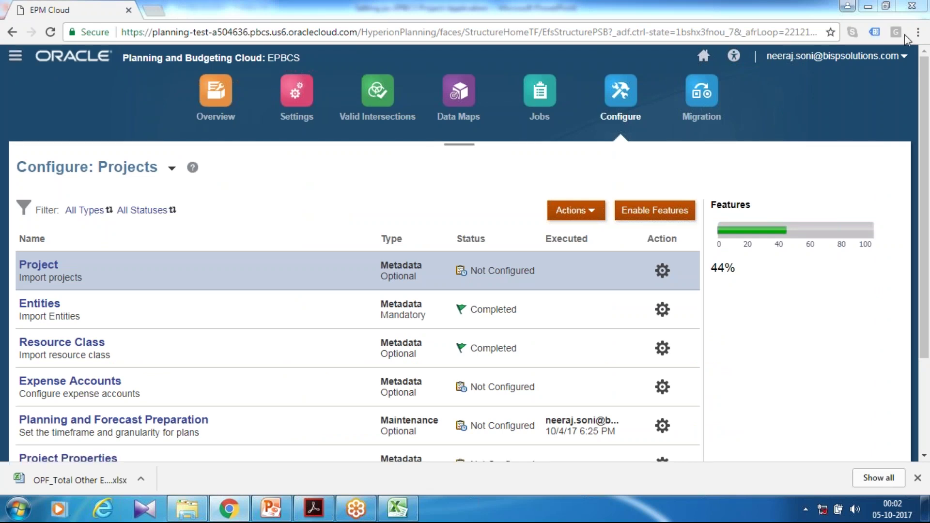
- Start a new smart list in Smart Lists management, using ProjectProperty as both its name and its label
click(15, 56)
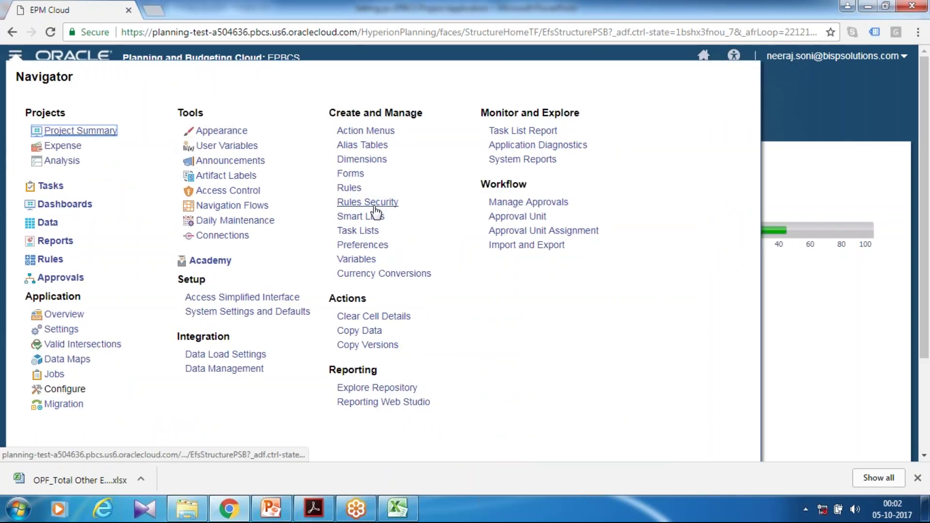
click(358, 217)
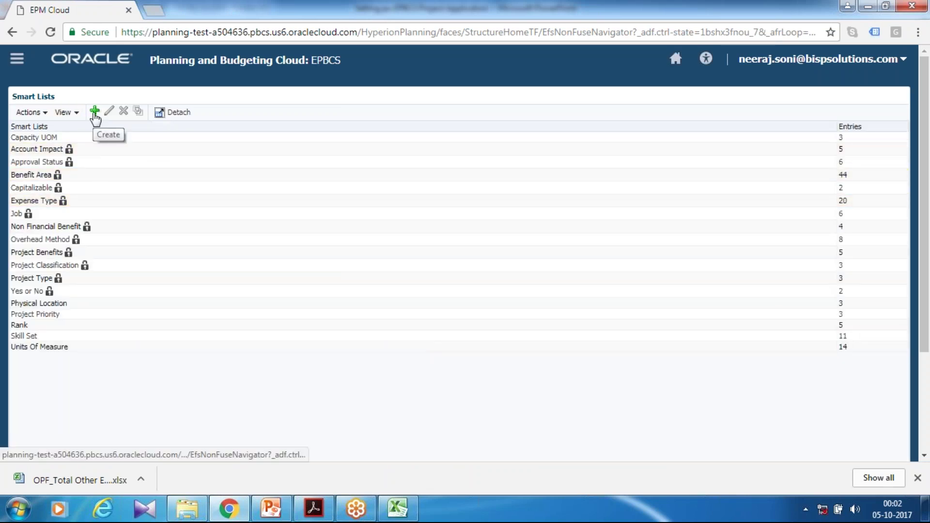
click(95, 114)
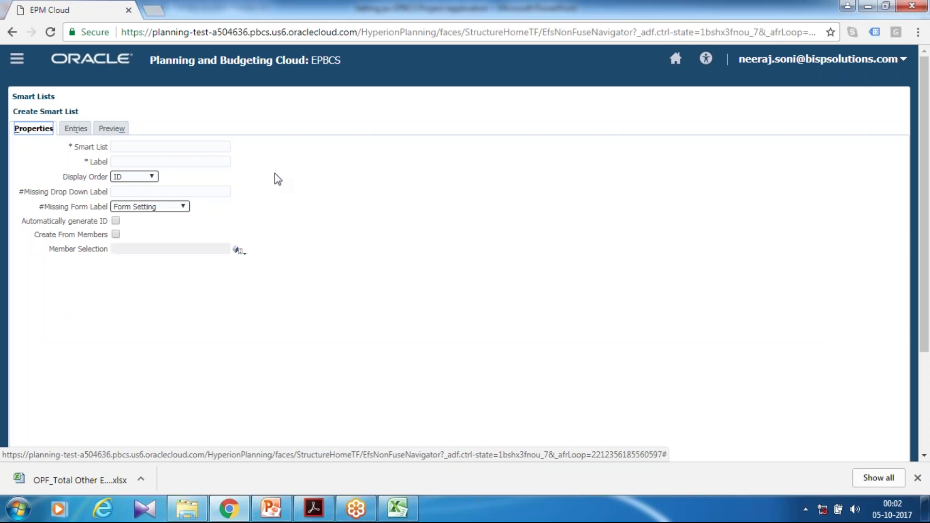
key(Tab)
text(Projec)
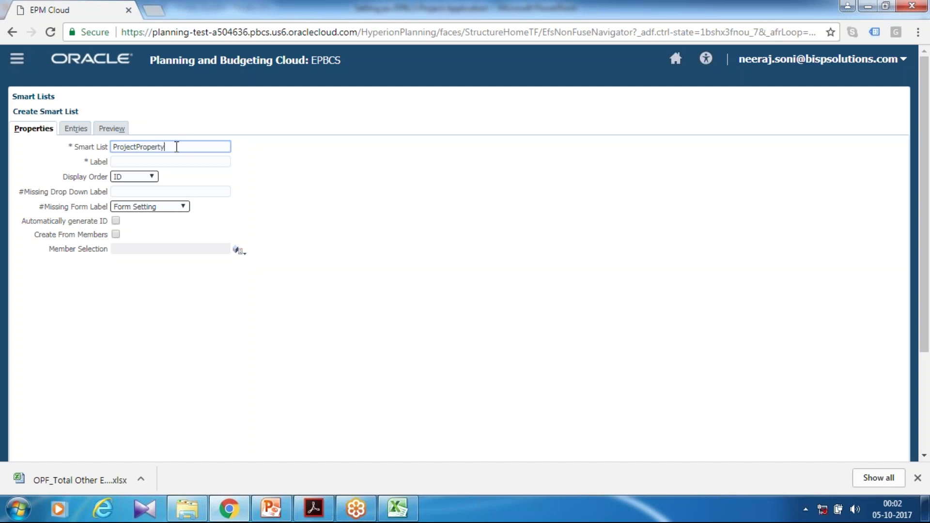
drag(183, 147, 109, 139)
key(ctrl+c)
click(171, 161)
key(ctrl+v)
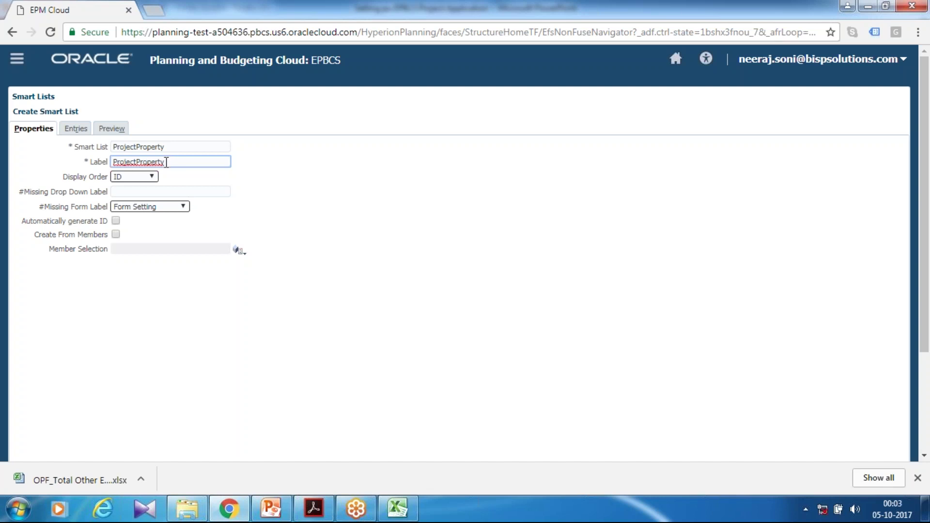
- Add a first entry to the smart list with Information Technology as its name and label
click(78, 128)
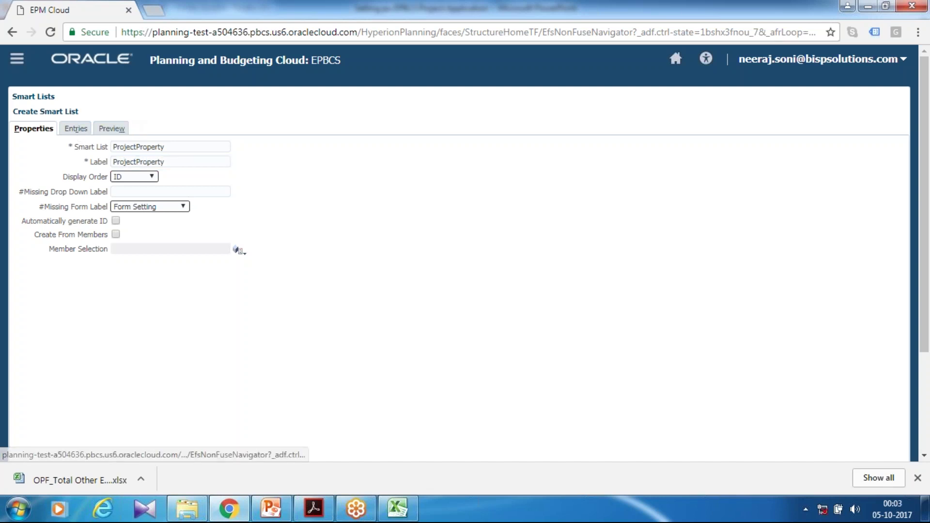
click(95, 146)
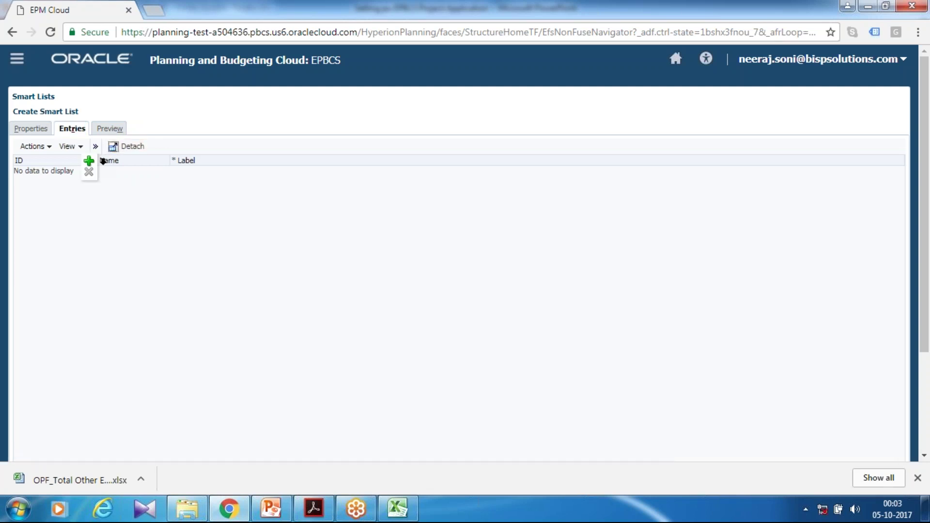
click(89, 161)
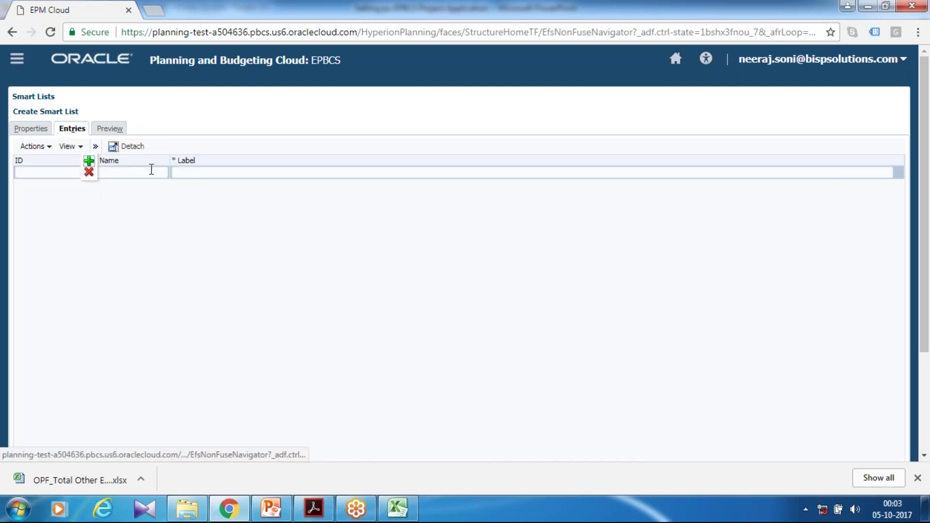
click(154, 172)
text(Int)
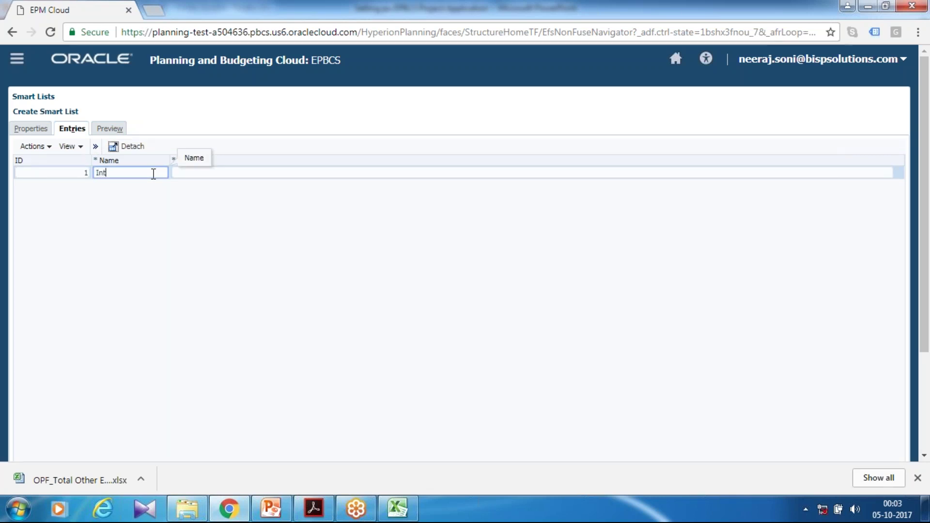
text(formation Technology)
key(Tab)
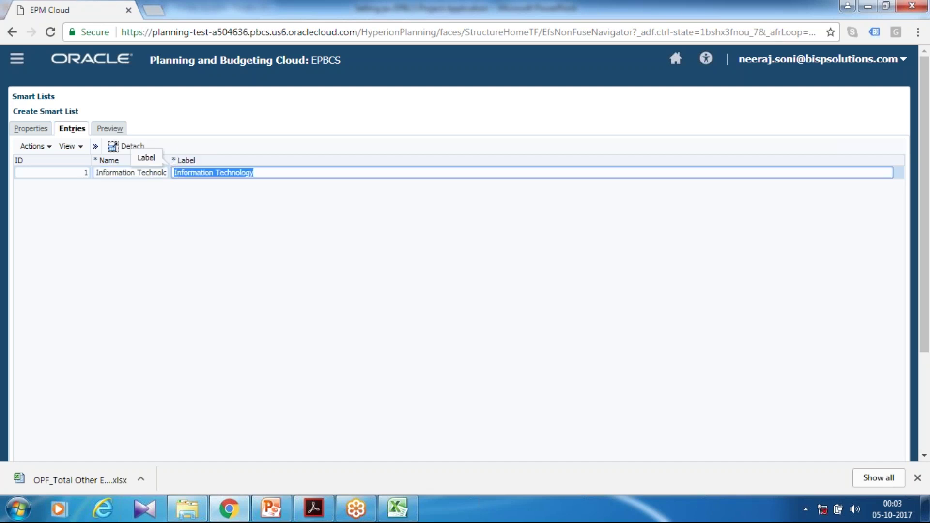
- Add a second entry to the smart list with New Product Development as its name and label
click(96, 146)
click(89, 160)
click(143, 189)
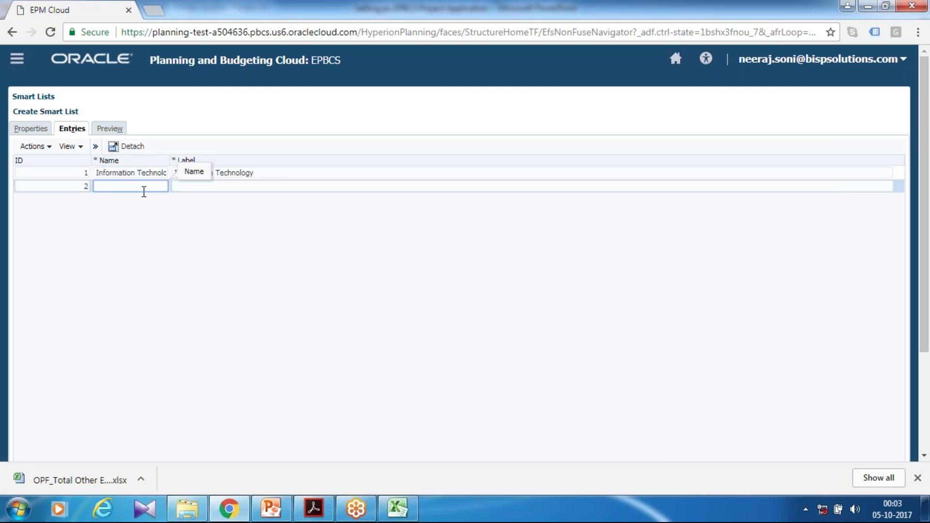
text(New Proj)
text(uct Development)
key(Tab)
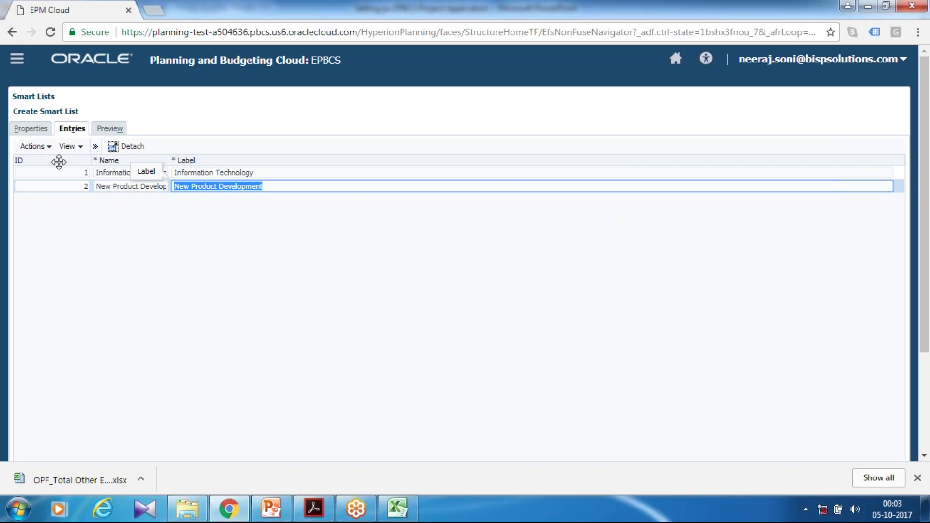
- Try to save the smart list with its two entries
scroll(750, 376, down, 3)
click(847, 437)
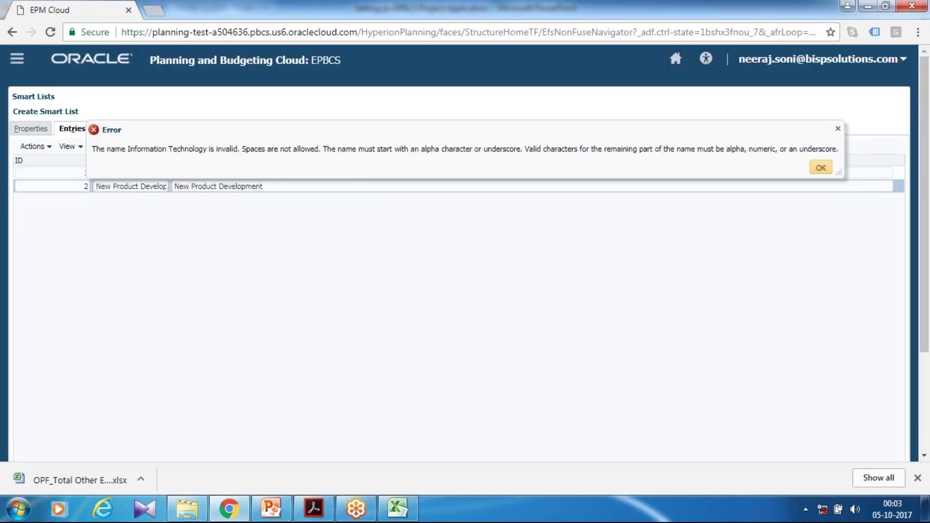
click(821, 168)
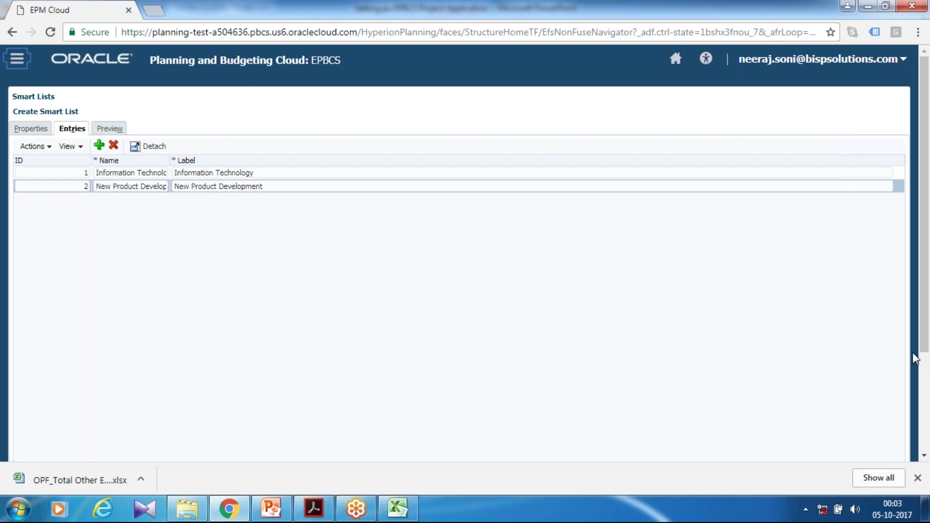
- Change the name of the Information Technology entry to IT, keeping its label
click(133, 67)
click(133, 69)
scroll(133, 69, up, 1)
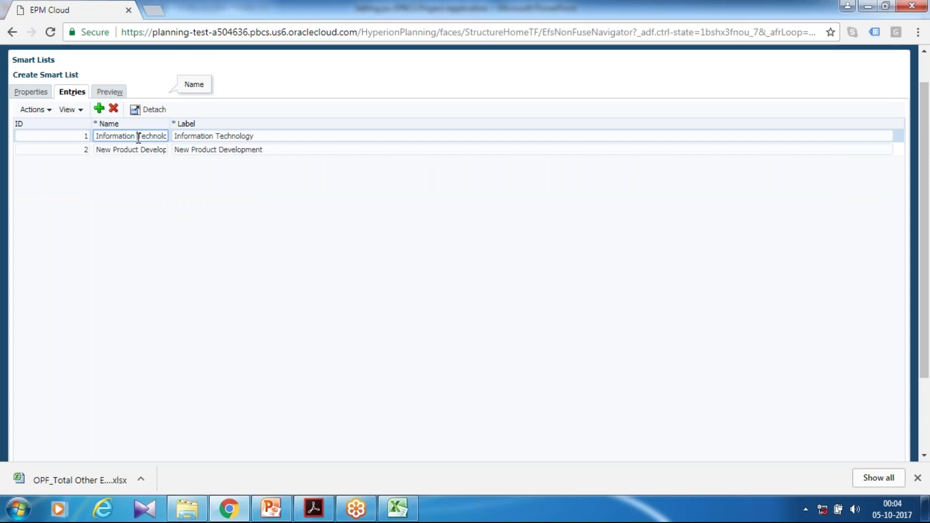
key(ctrl+shift+Right)
key(ctrl+shift+Right)
text(IT)
key(Tab)
key(Tab)
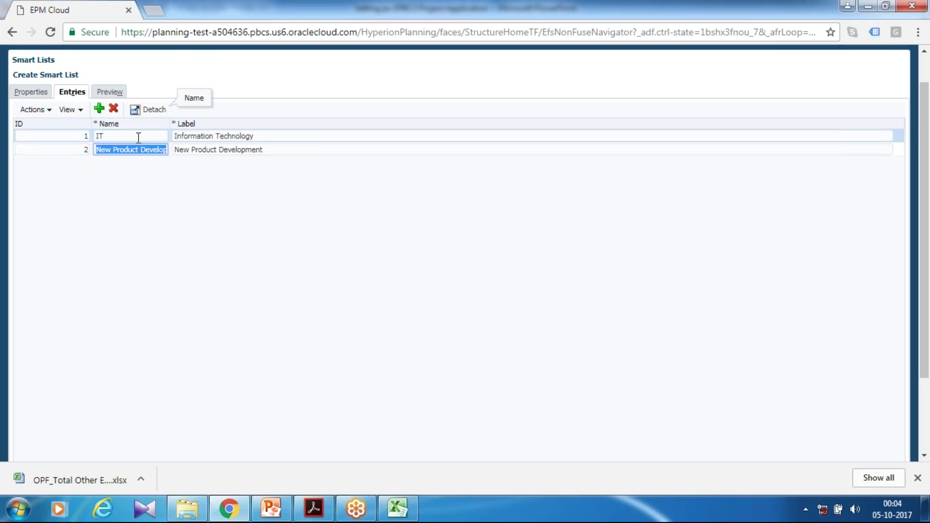
- Change the name of the New Product Development entry to NPD and save the smart list
text(NPD)
scroll(798, 327, down, 3)
click(849, 442)
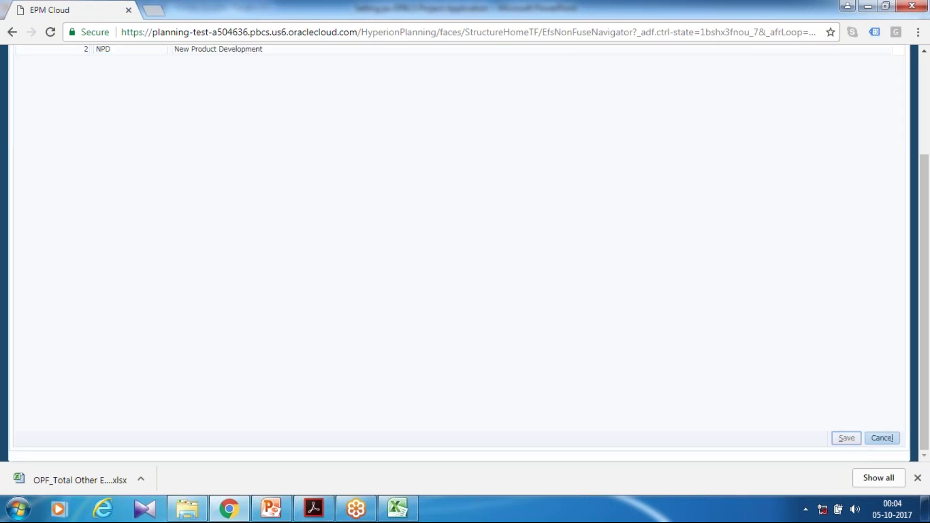
click(812, 167)
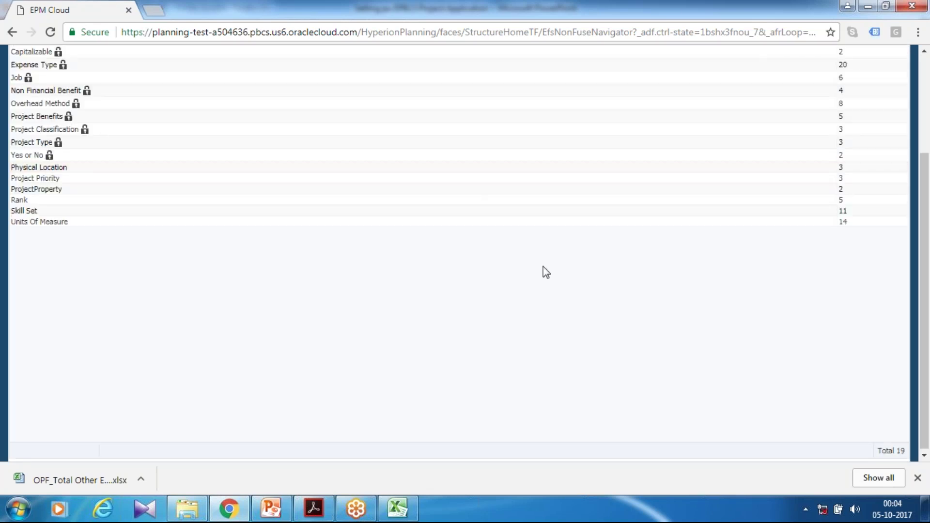
scroll(543, 268, up, 3)
click(904, 29)
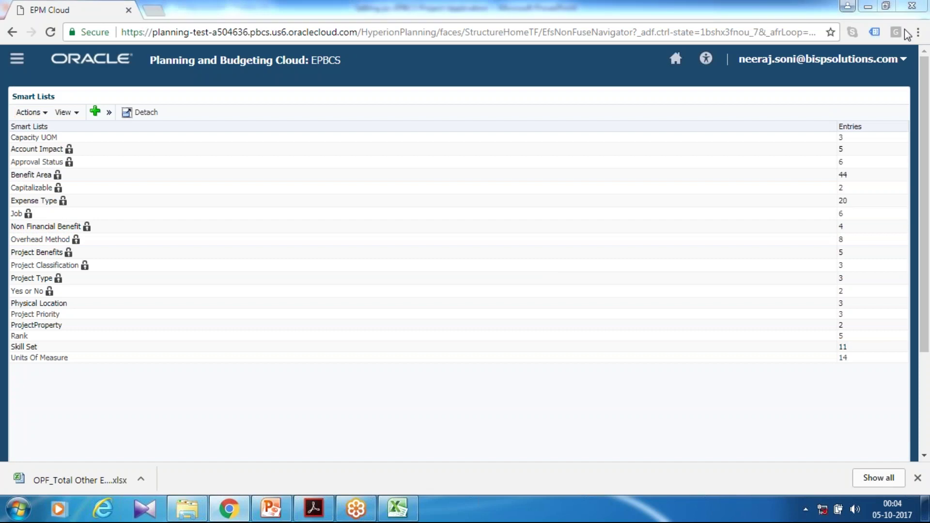
click(924, 172)
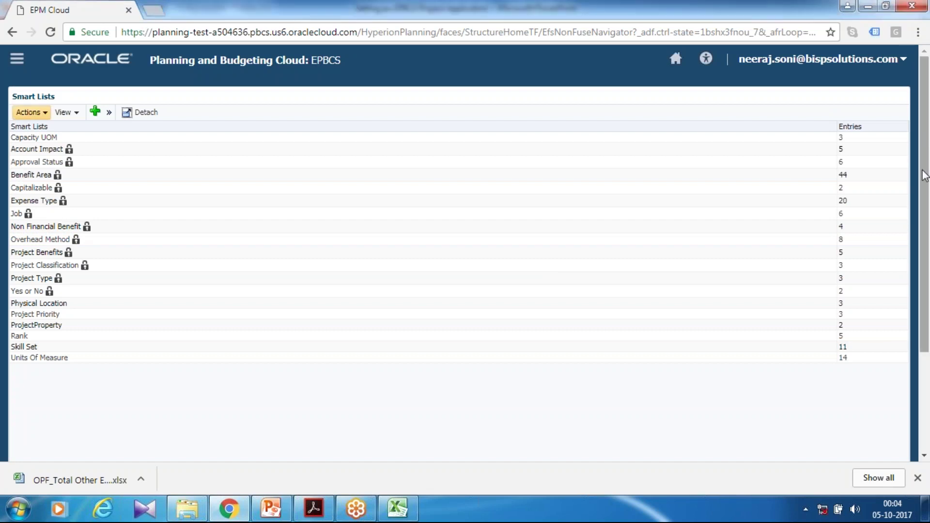
click(912, 358)
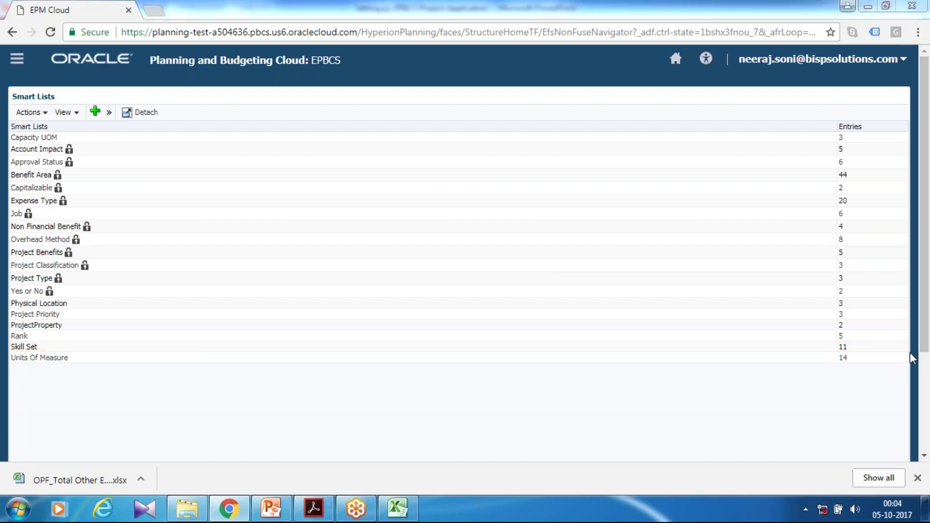
scroll(659, 415, down, 3)
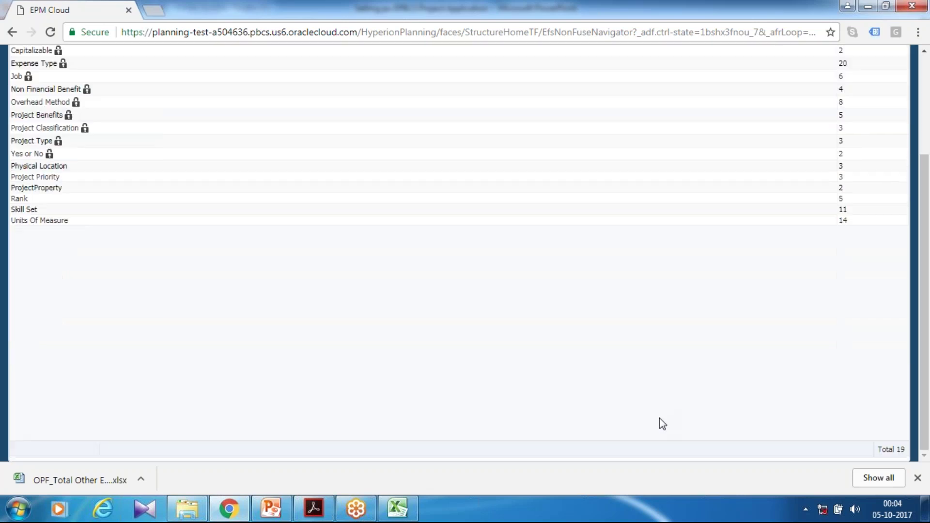
scroll(664, 349, up, 3)
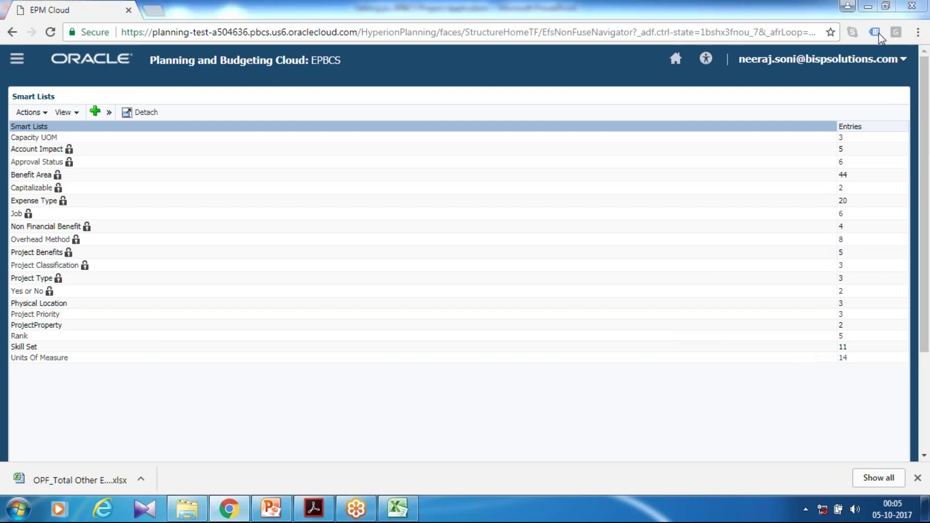
- Open the Project Properties configuration from the application's Projects setup
click(643, 54)
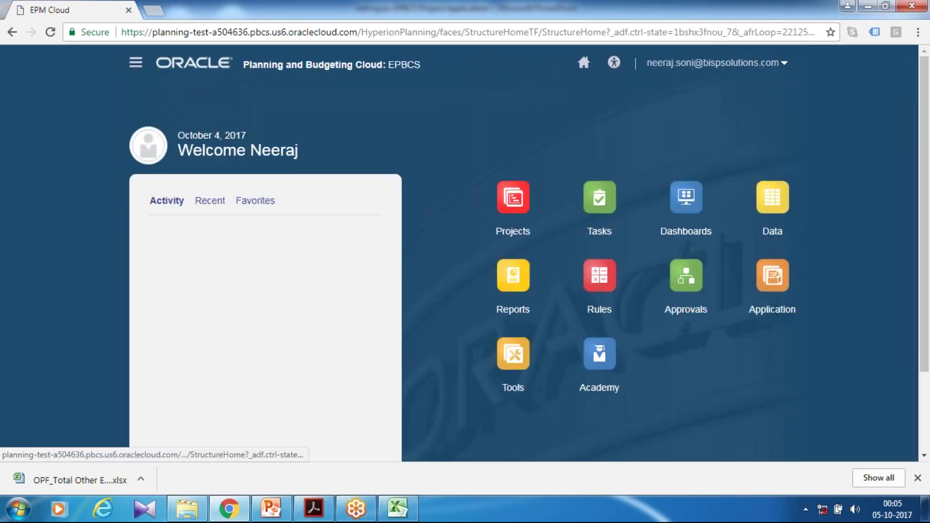
click(758, 304)
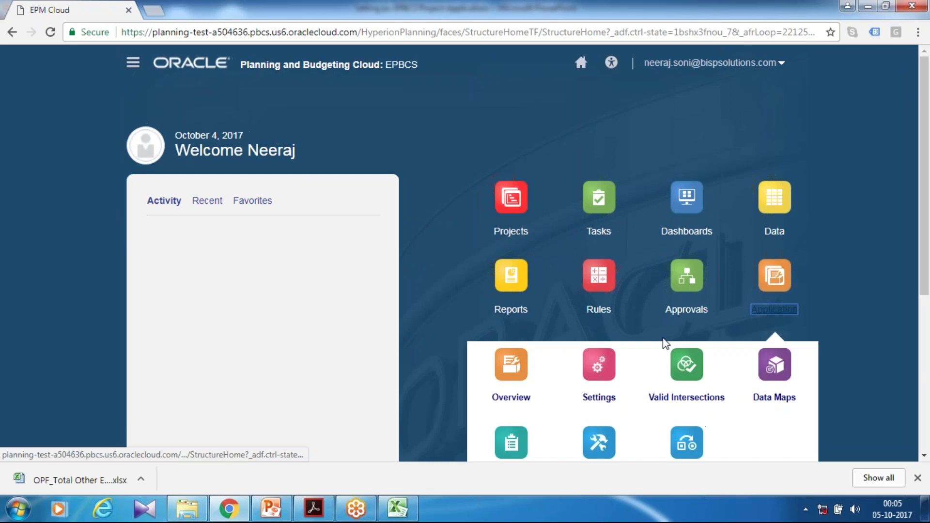
scroll(664, 344, down, 4)
click(599, 271)
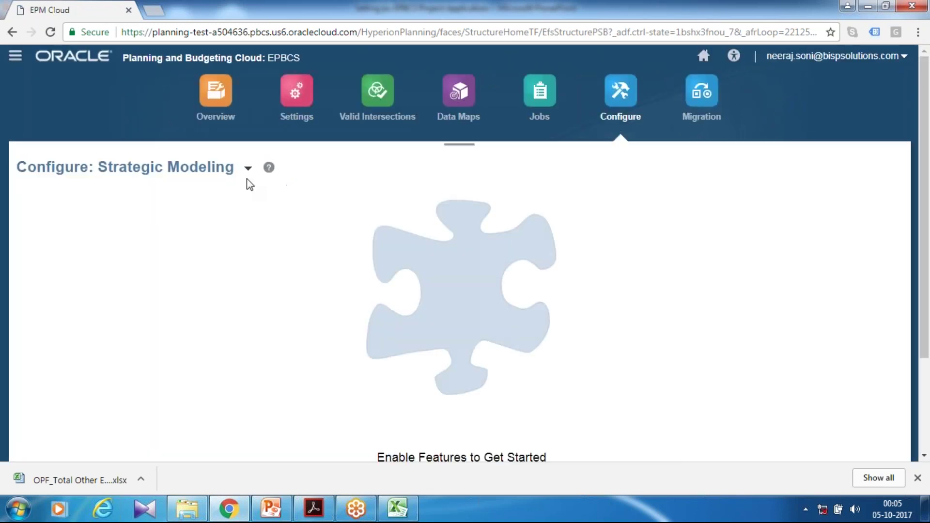
click(248, 169)
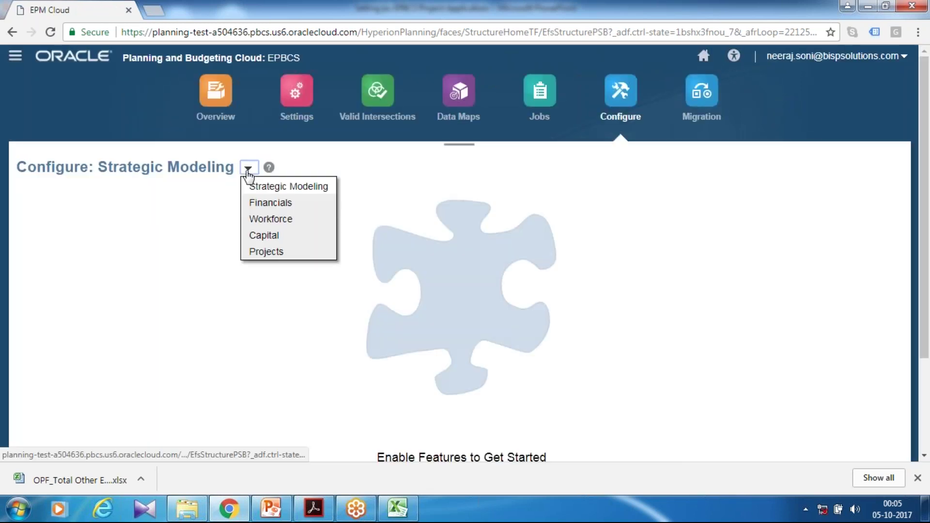
click(258, 253)
scroll(454, 292, down, 3)
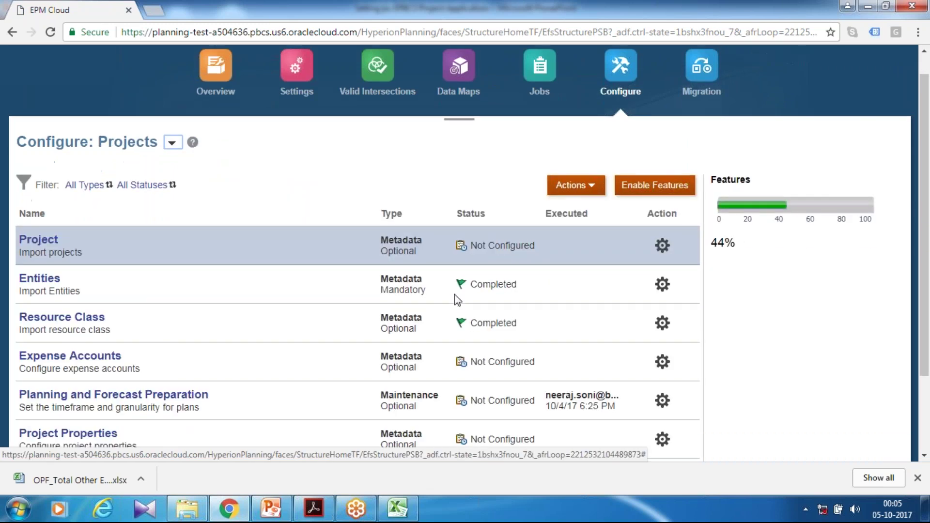
click(69, 331)
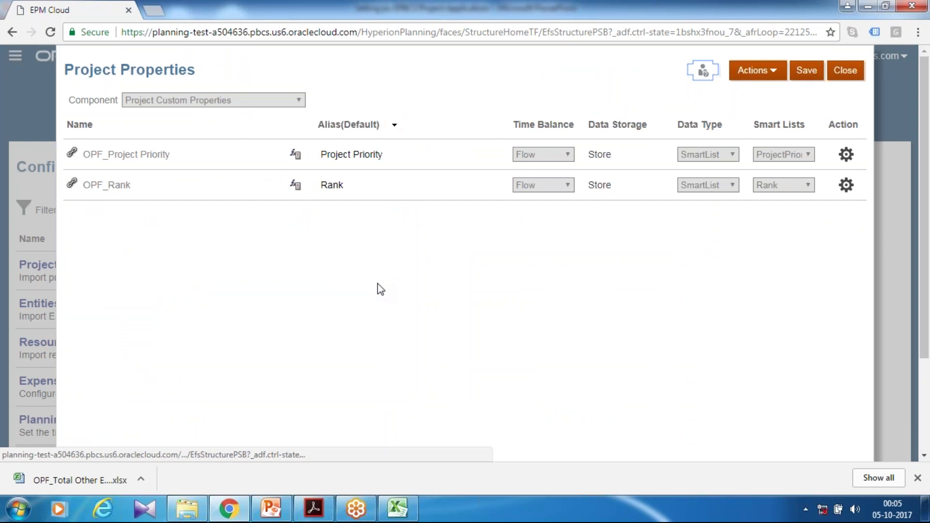
- Add a new project custom property named Project Property
click(779, 78)
click(754, 97)
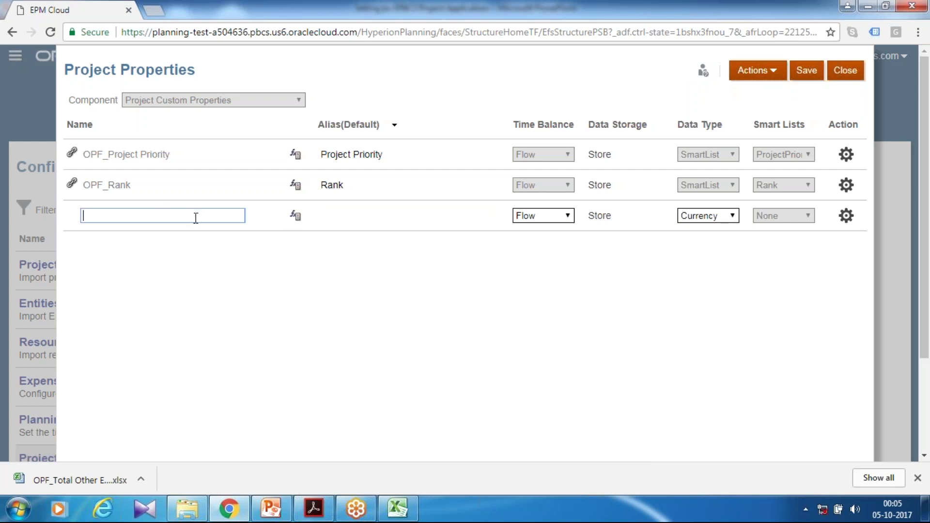
click(917, 358)
click(219, 216)
text(Project Proerty)
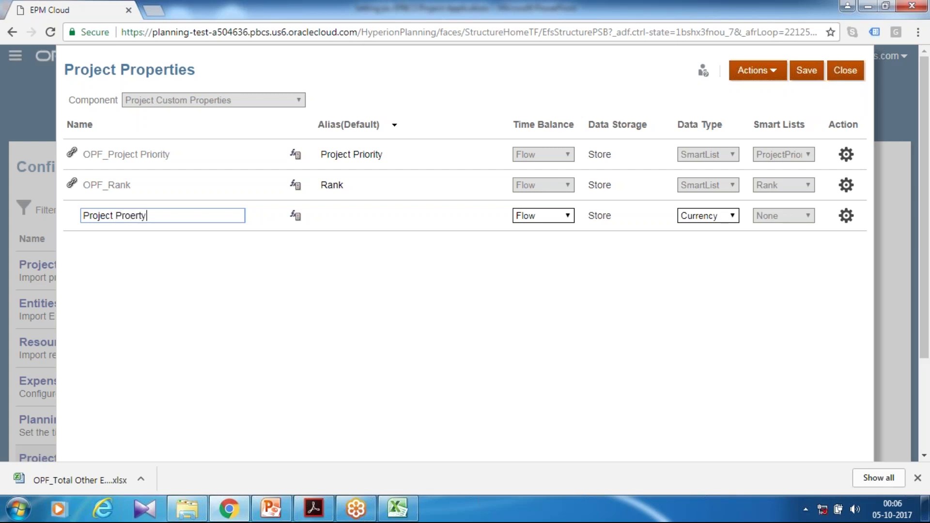
click(130, 215)
text(p)
- Set the new property's data type to SmartList using the ProjectProperty smart list, and save the project properties
click(723, 215)
click(708, 274)
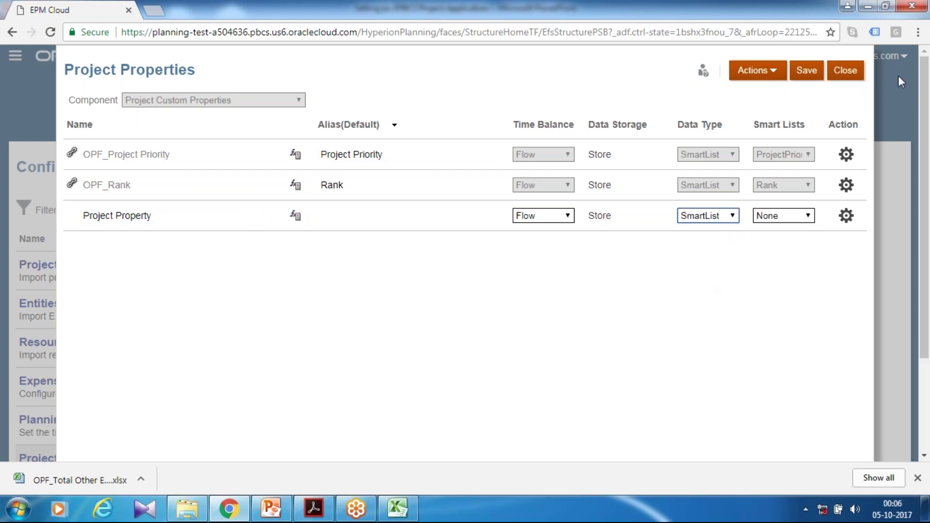
click(780, 216)
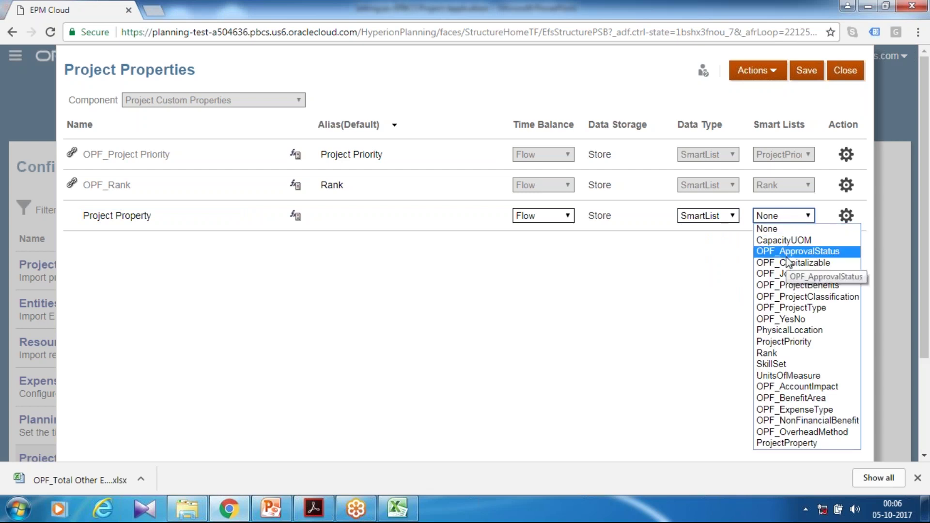
click(787, 443)
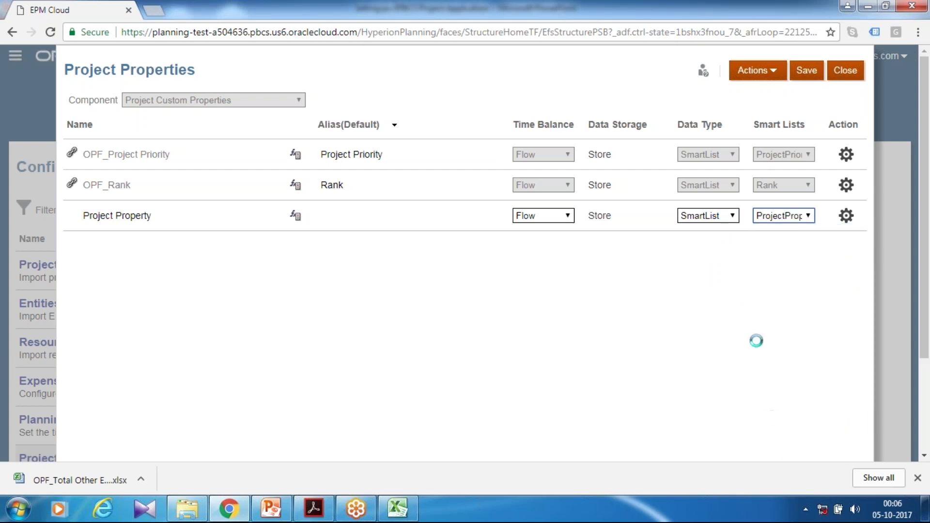
click(814, 76)
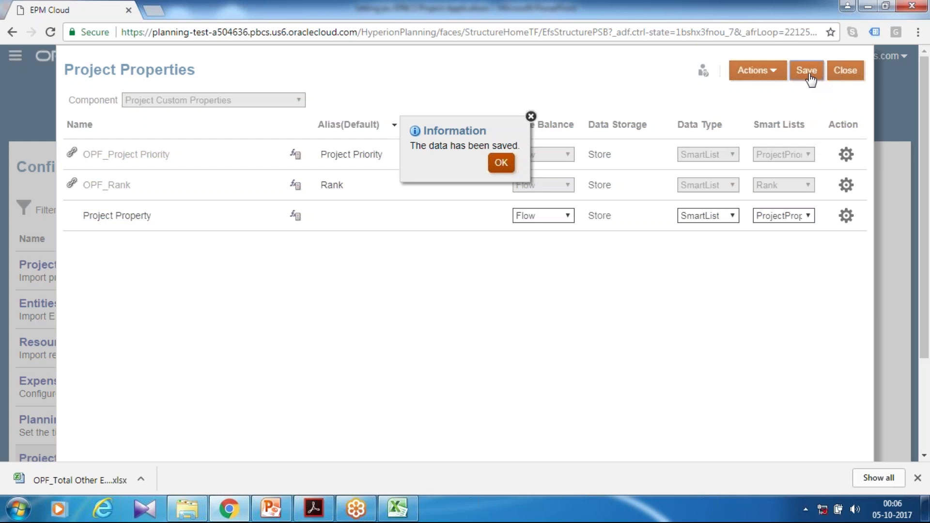
click(498, 164)
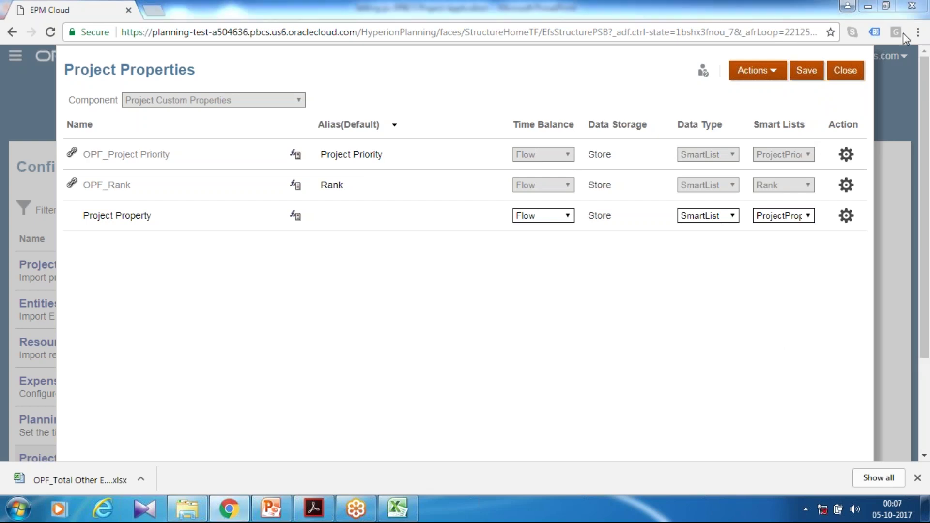
click(838, 75)
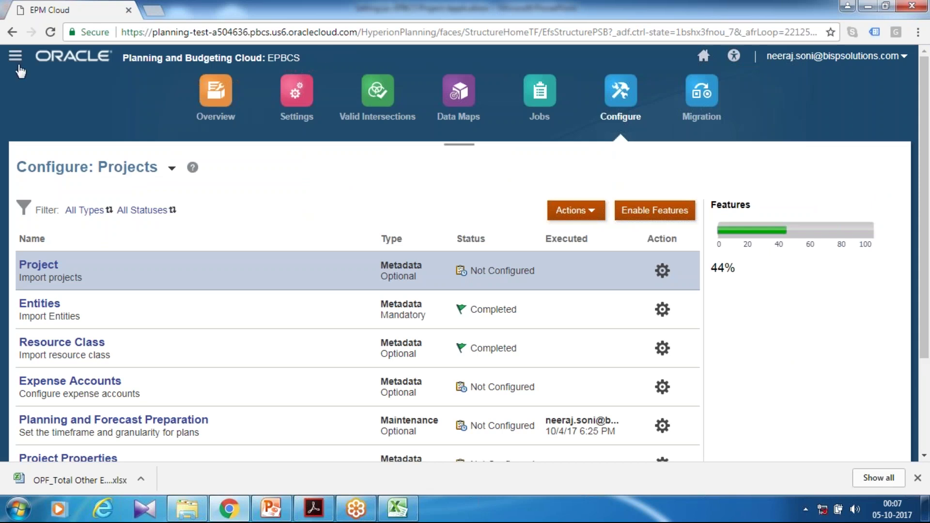
- Open the custom attributes of the Project dimension for management
click(15, 57)
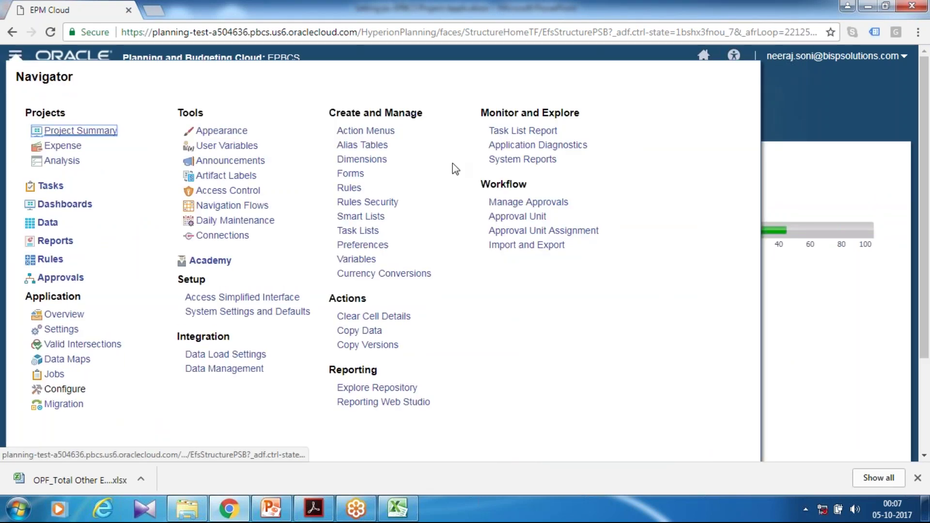
click(380, 159)
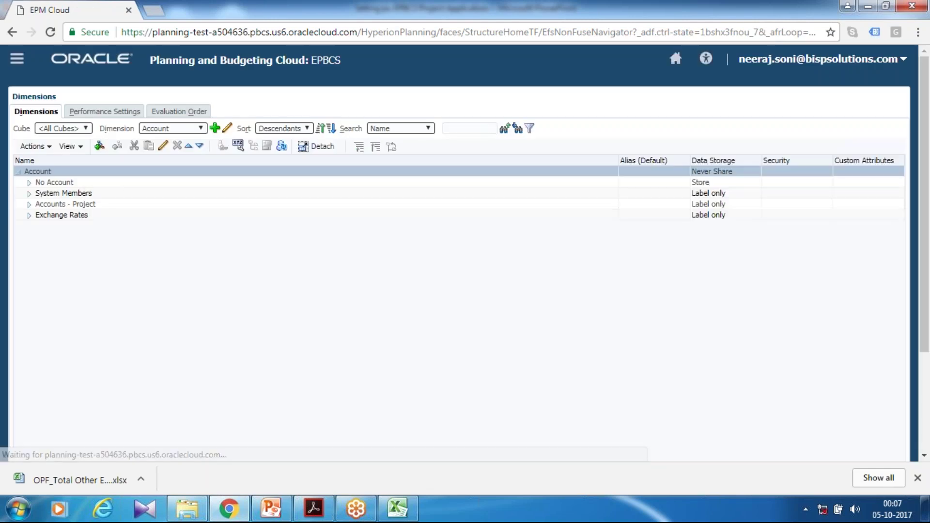
click(170, 132)
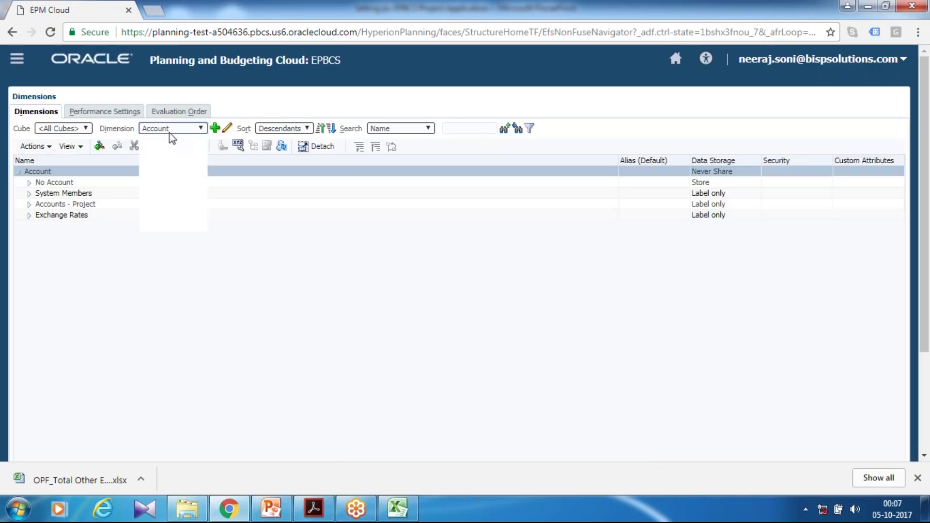
click(160, 178)
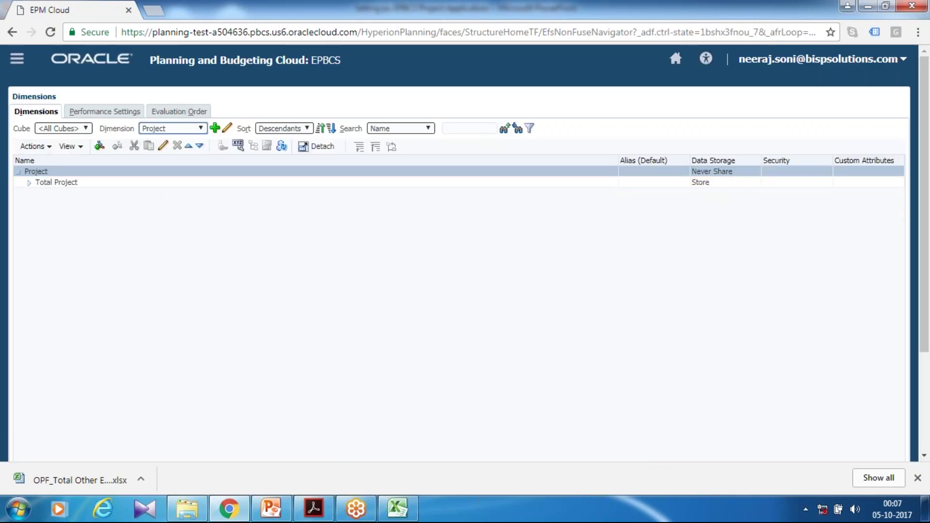
click(34, 146)
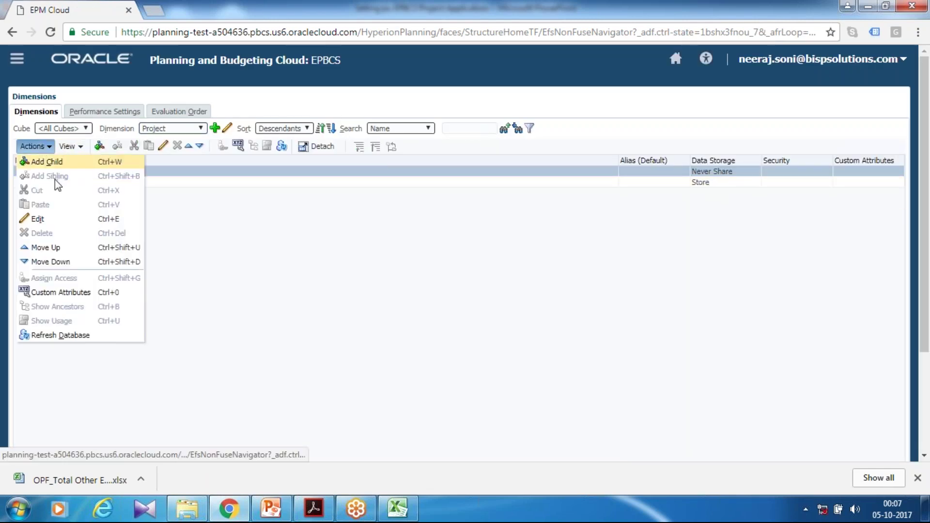
click(54, 293)
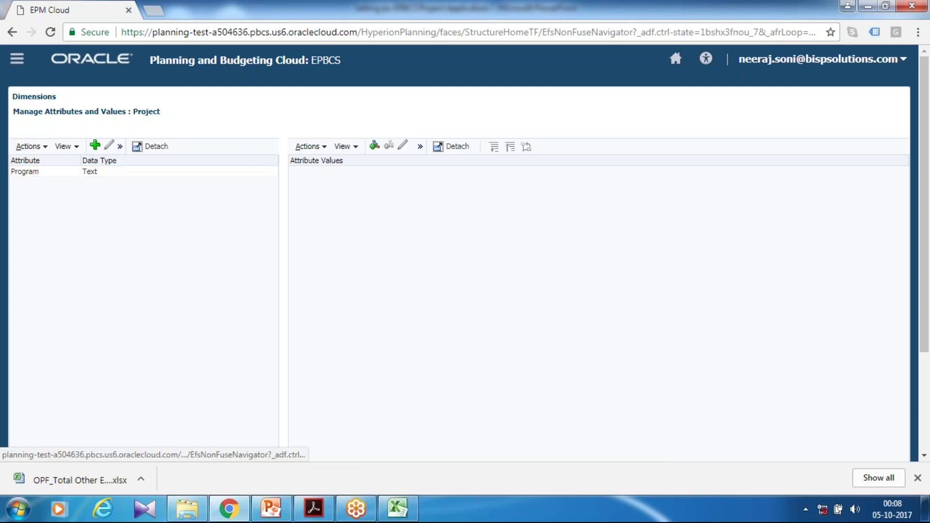
- Add Management Change as a child value of the Program attribute
click(374, 145)
click(555, 166)
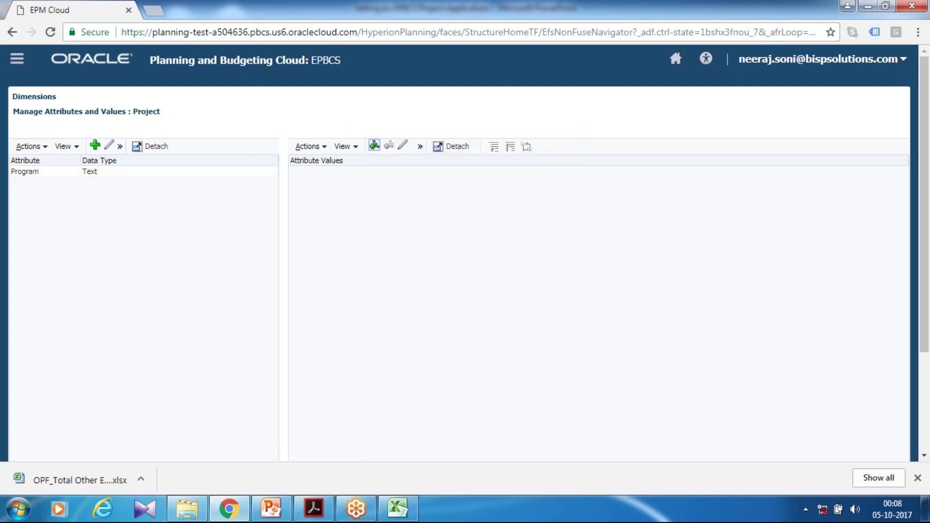
click(66, 172)
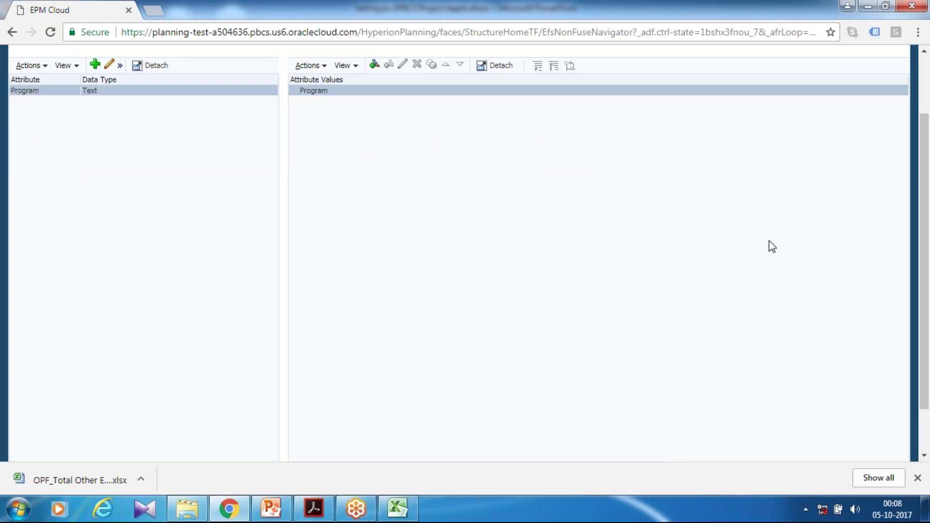
scroll(481, 229, up, 2)
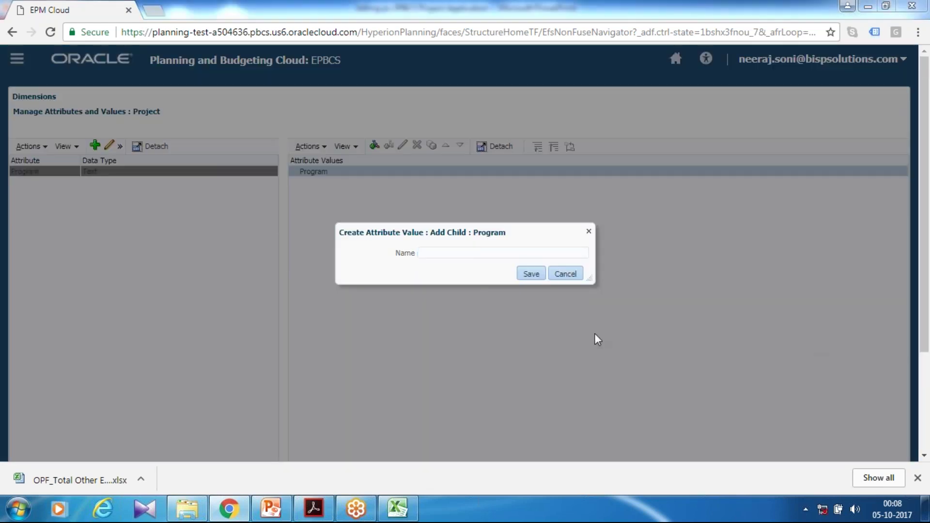
click(480, 250)
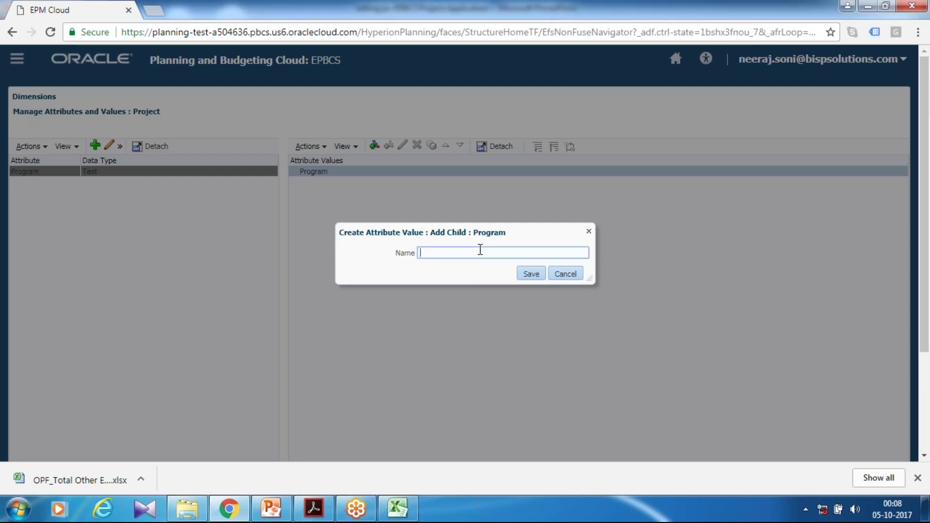
text(Management Change)
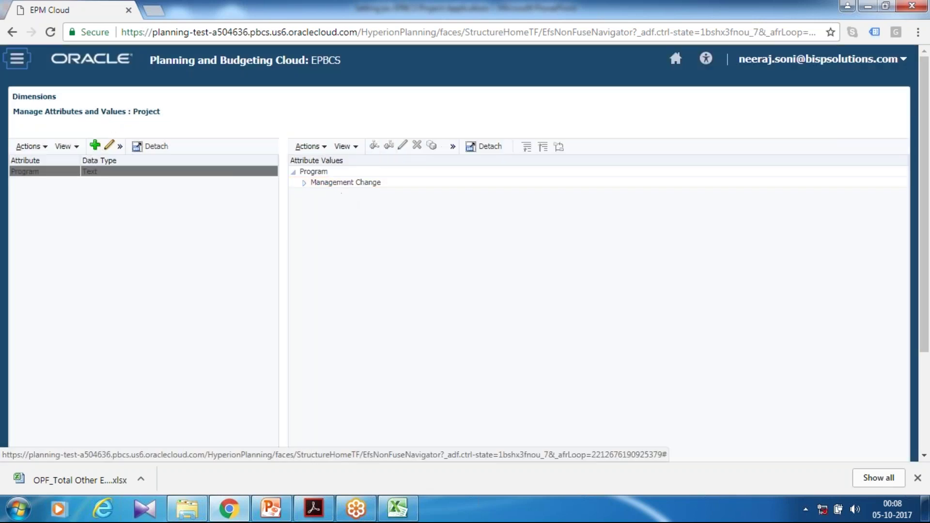
- Add New Technology Adaption as a sibling of the Management Change attribute value and close the attribute manager
click(351, 182)
click(388, 64)
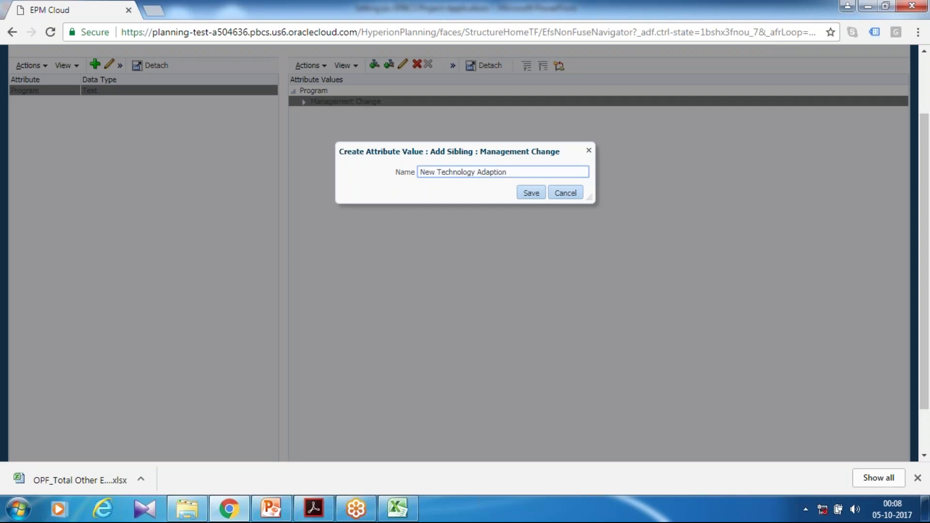
click(531, 193)
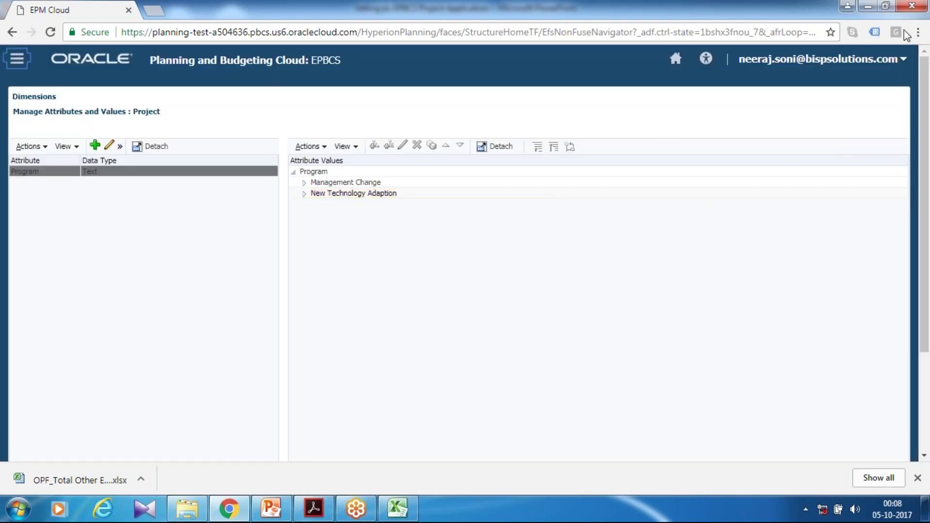
scroll(668, 329, down, 3)
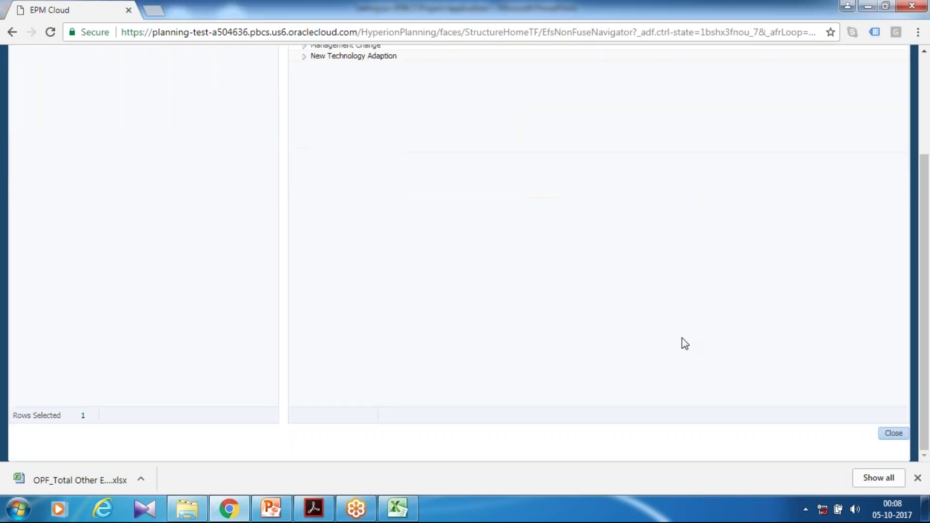
click(892, 433)
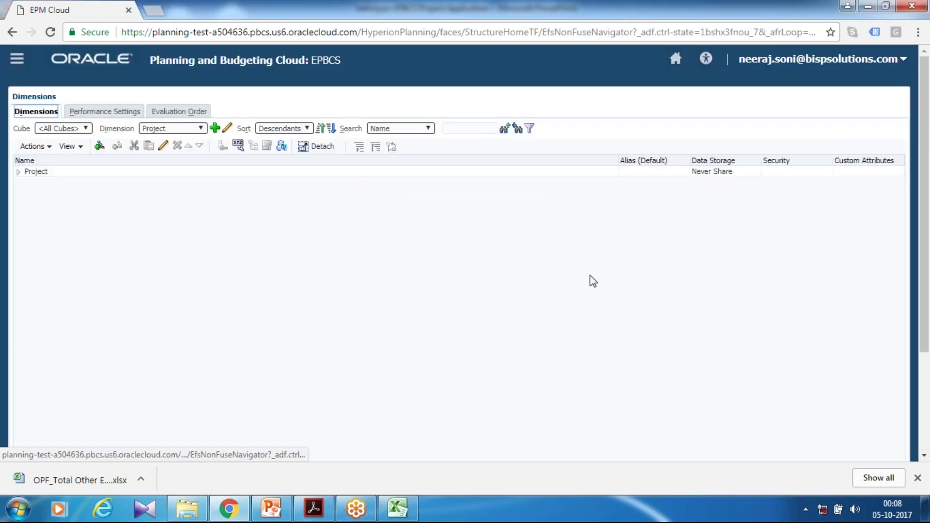
- Expand the Project dimension hierarchy through Total Project, All Project and Internal Projects down to the Indirect Projects member
click(18, 172)
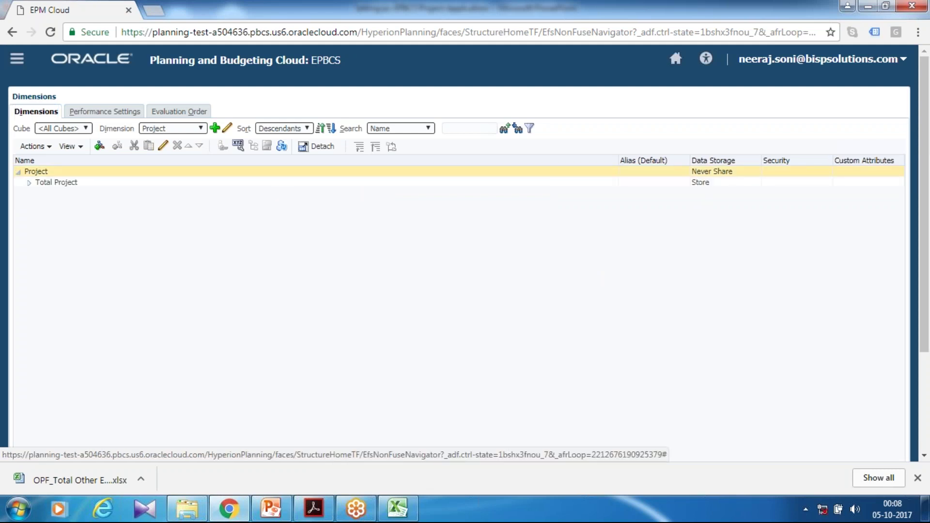
click(29, 183)
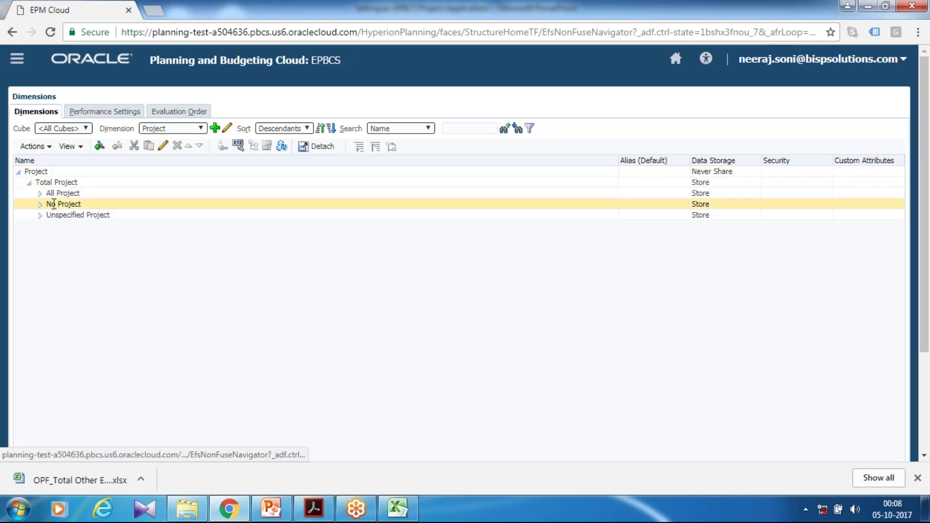
click(40, 193)
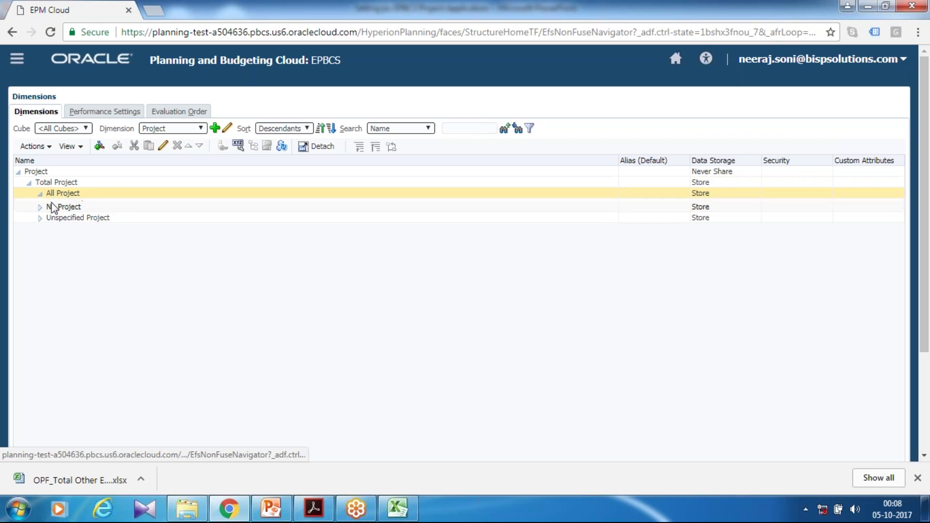
click(40, 215)
click(39, 226)
click(51, 205)
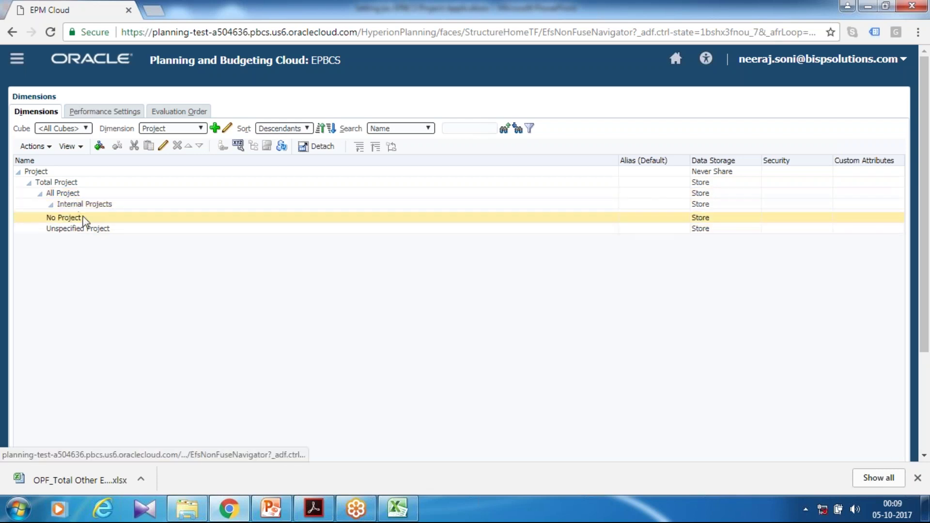
click(61, 215)
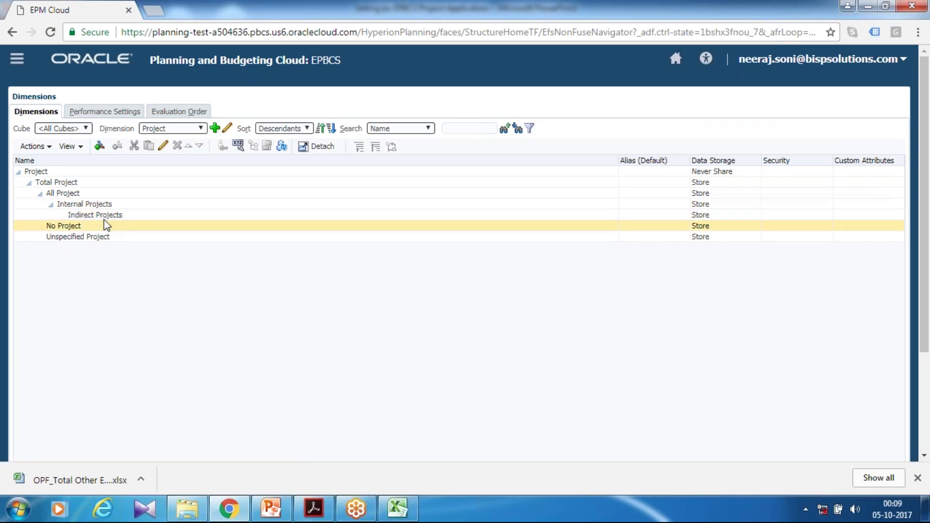
- Open the Indirect Projects member for editing and expand the Program attribute among its available attribute values
click(105, 216)
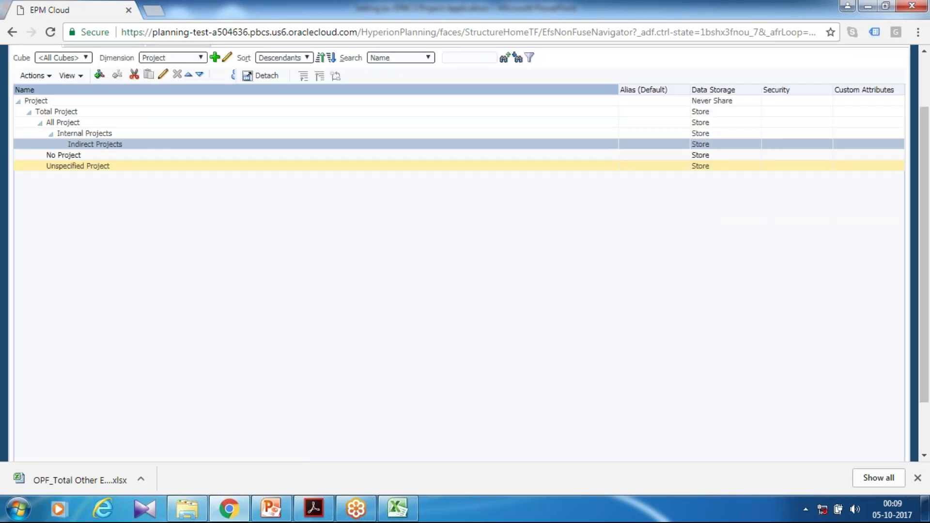
click(164, 76)
click(121, 61)
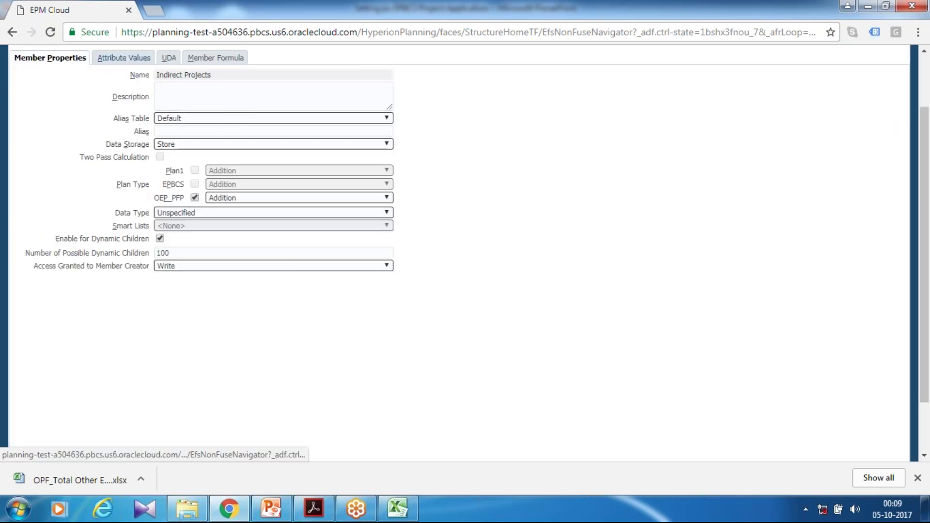
scroll(428, 134, up, 3)
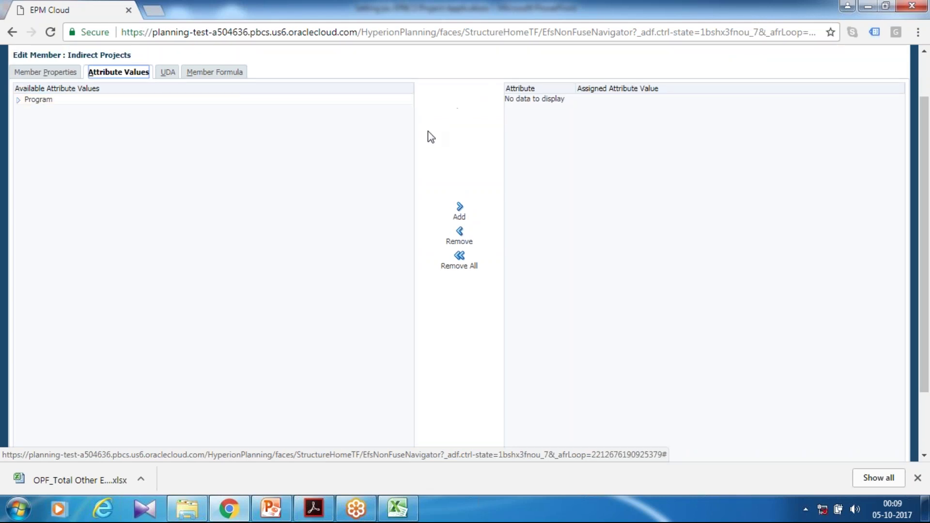
click(18, 156)
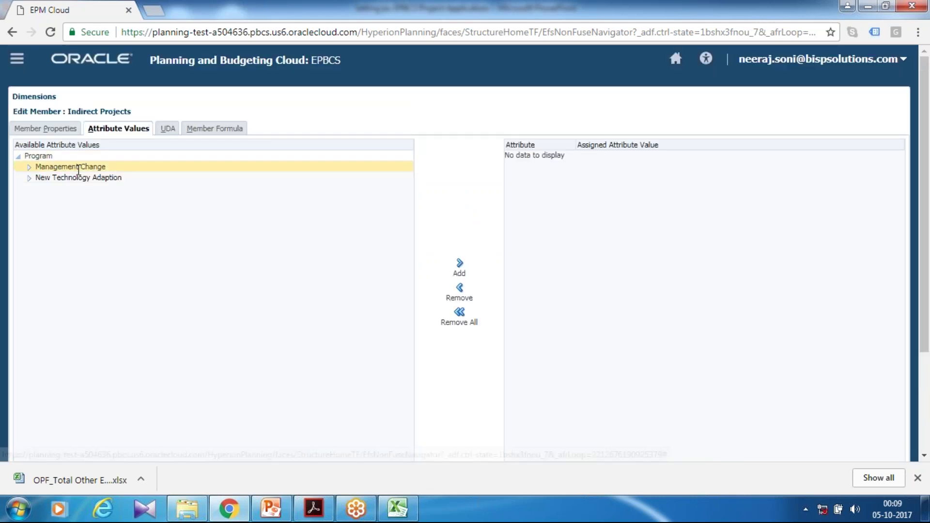
click(29, 167)
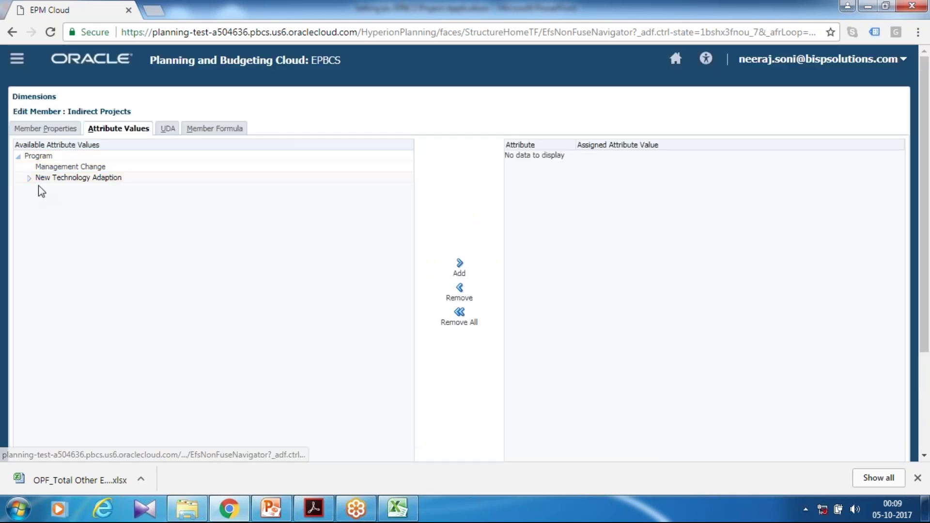
click(29, 179)
- Try to assign the Management Change attribute value to Indirect Projects and save it, and cancel the member edit
click(73, 166)
click(458, 266)
scroll(775, 329, down, 3)
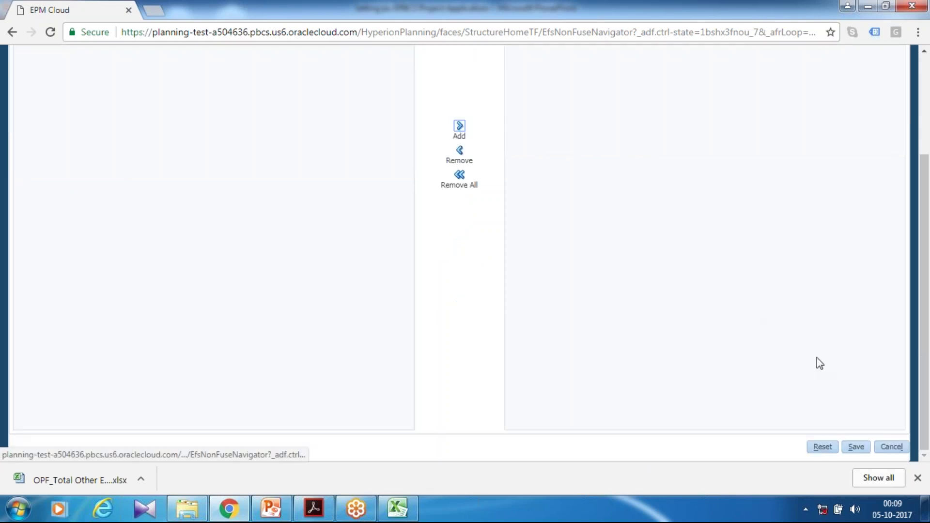
click(855, 447)
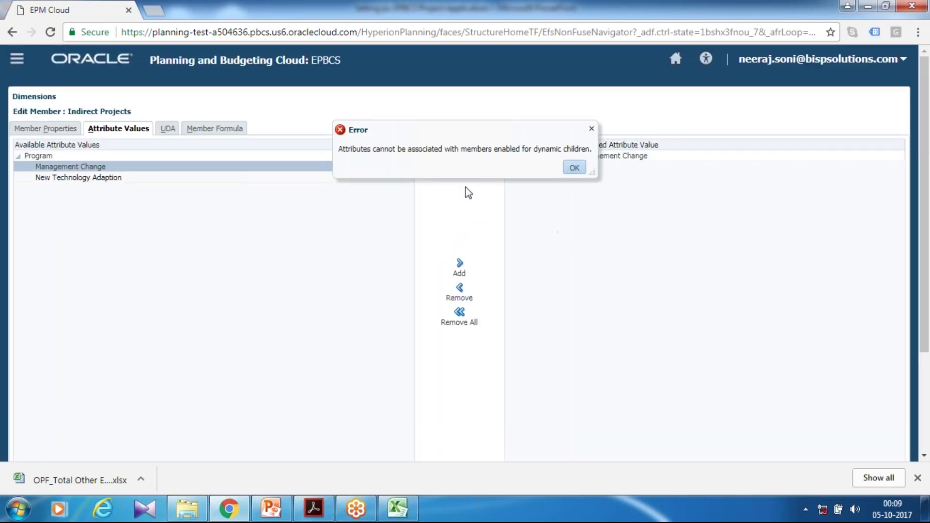
drag(511, 150, 618, 165)
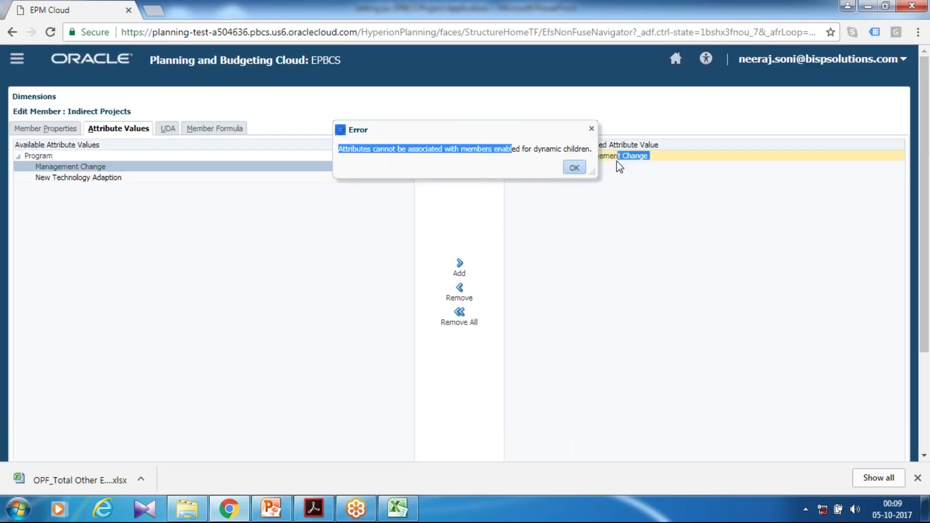
click(576, 166)
scroll(714, 297, down, 3)
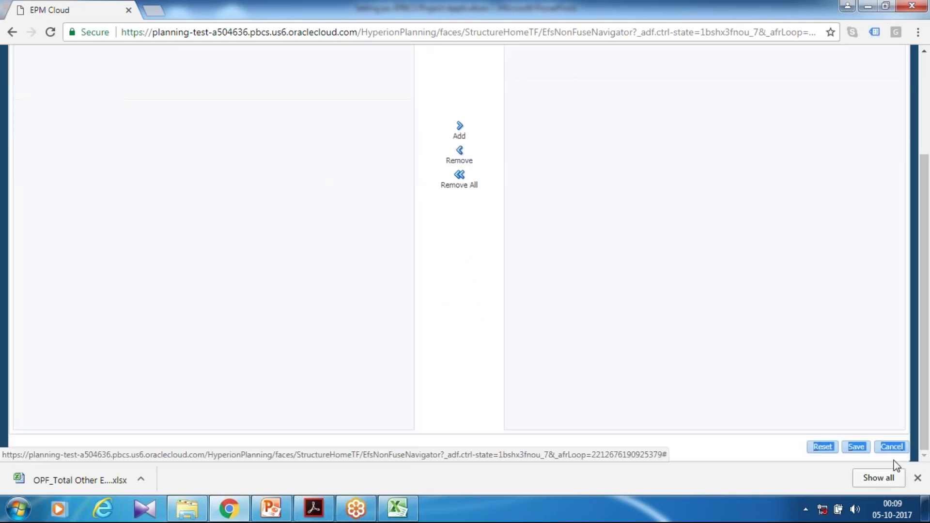
click(890, 446)
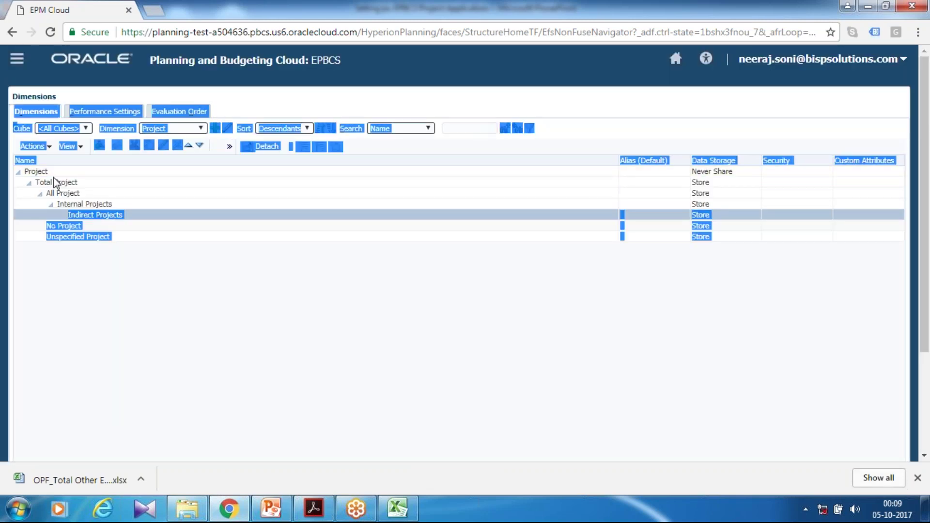
- Assign the Program attribute value Management Change to the No Project member and save the member
click(63, 226)
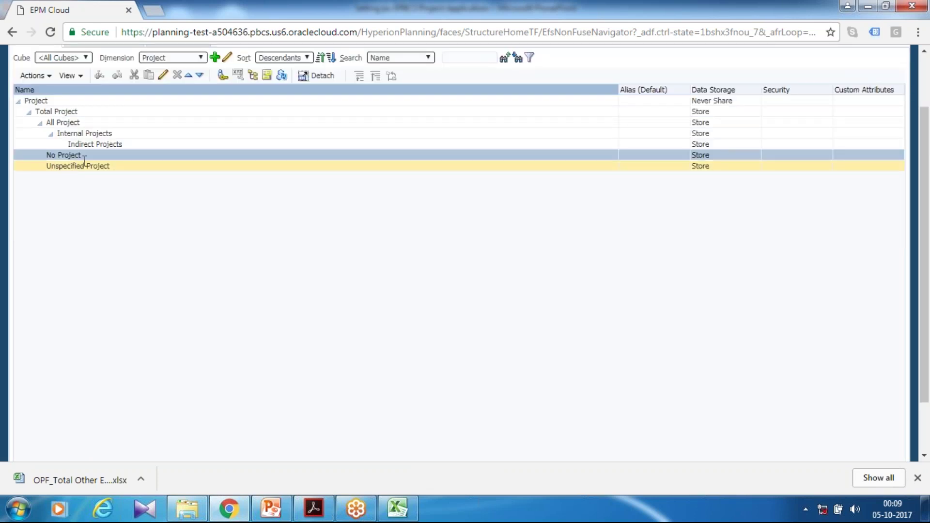
click(162, 77)
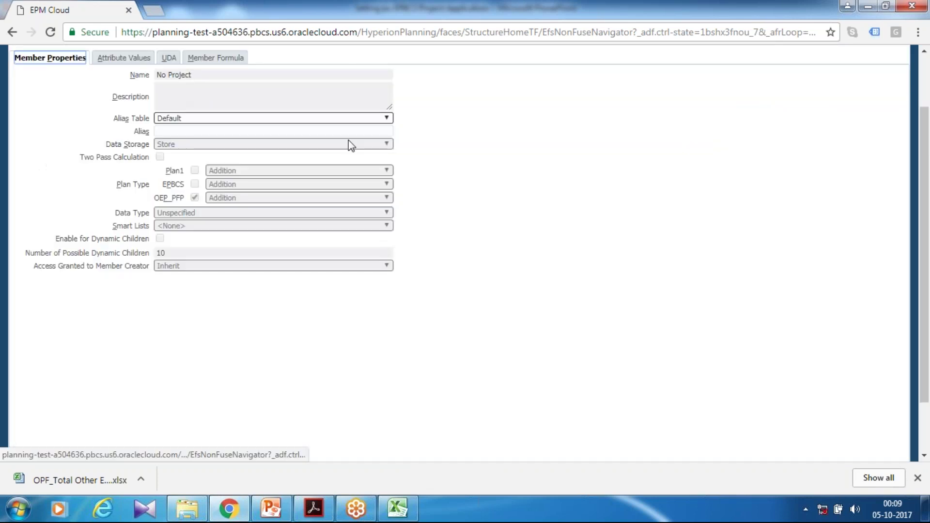
click(145, 58)
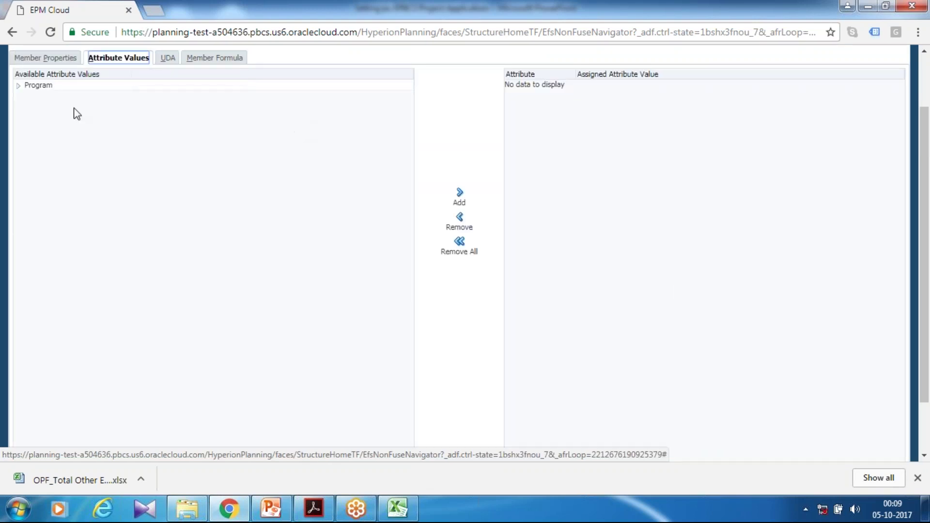
click(18, 85)
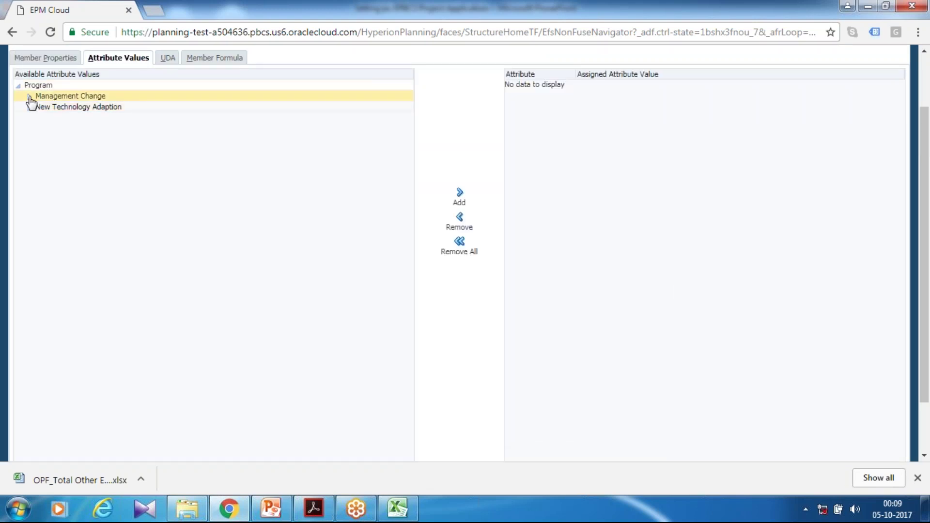
click(70, 96)
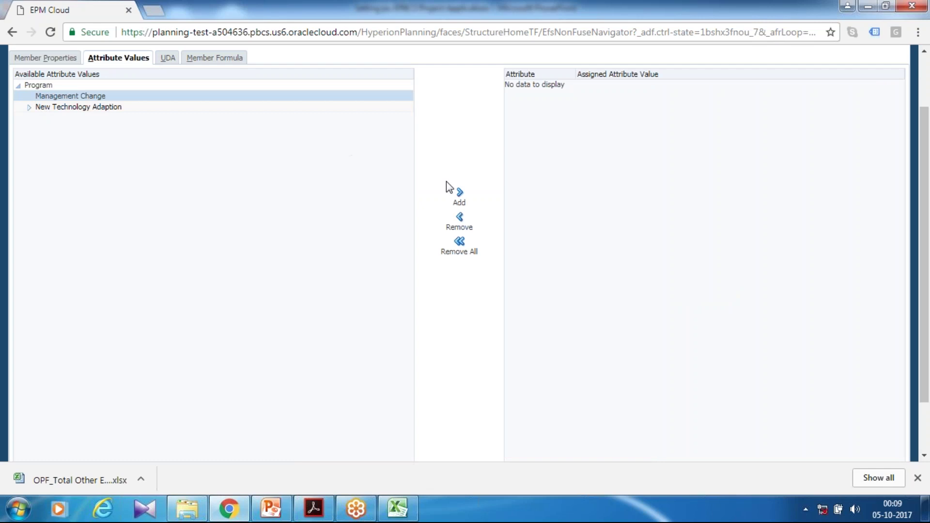
click(459, 192)
scroll(832, 424, down, 2)
click(842, 447)
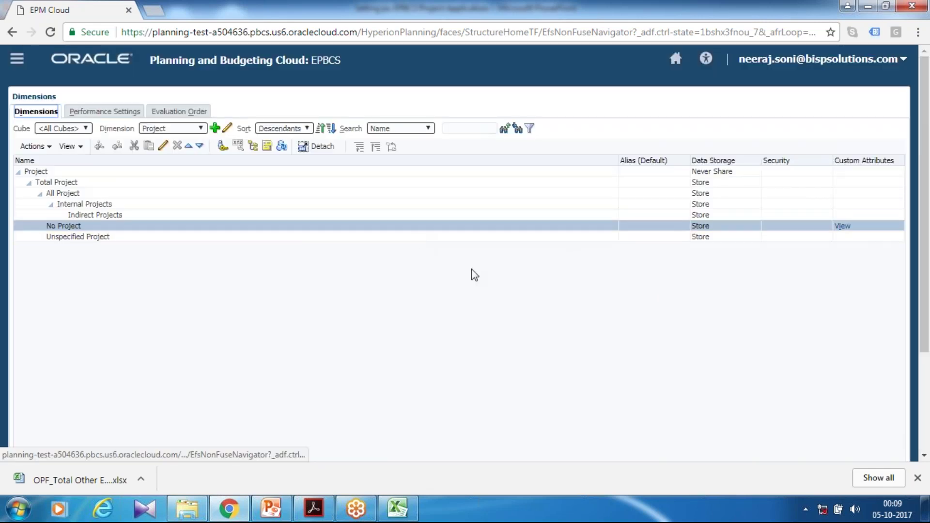
scroll(621, 327, down, 3)
scroll(719, 364, up, 3)
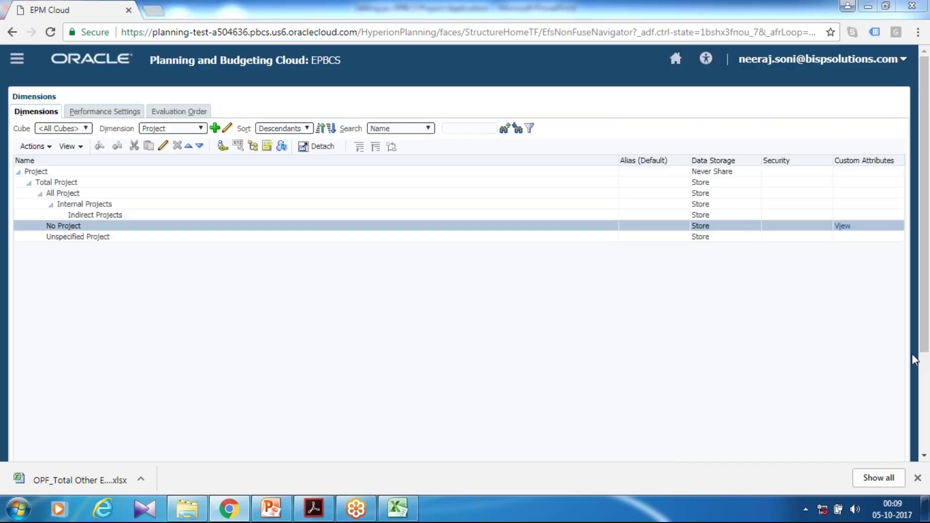
key(alt+Tab)
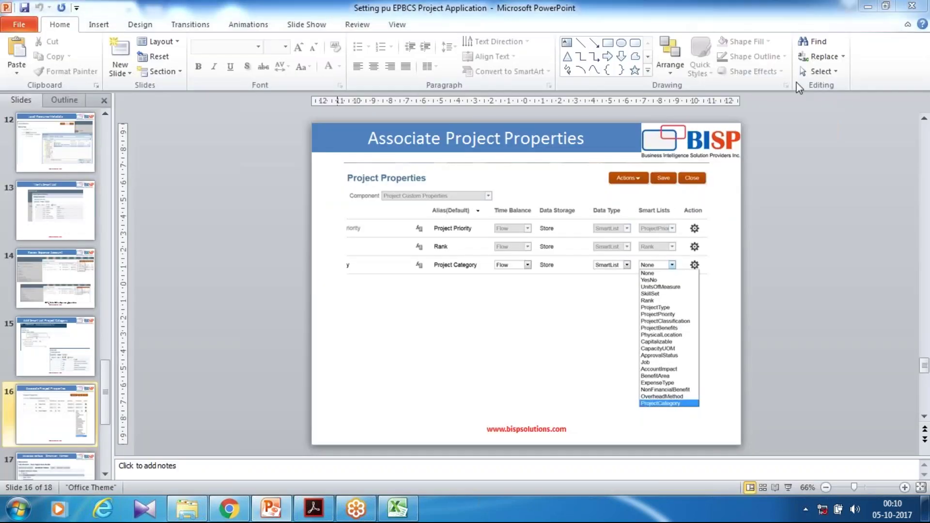
click(867, 7)
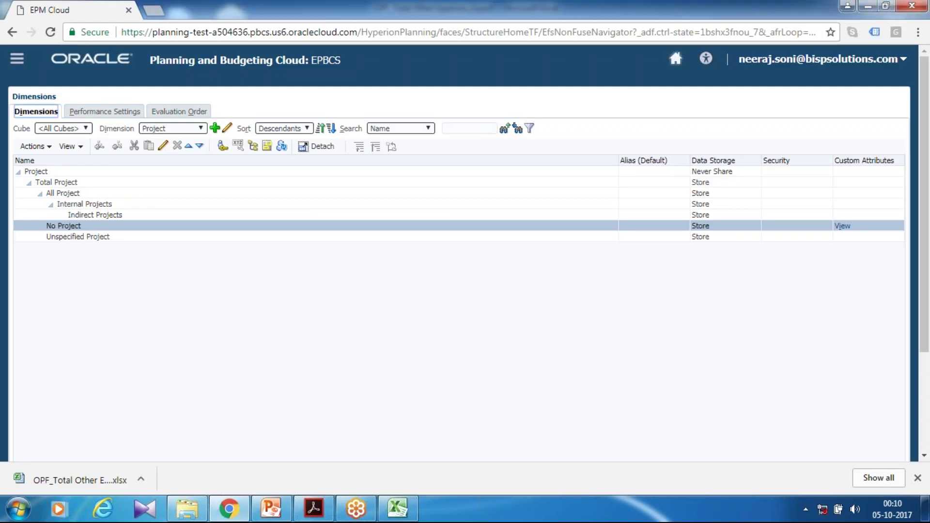
- Return to the home page and open the application's configuration page for Projects
click(675, 58)
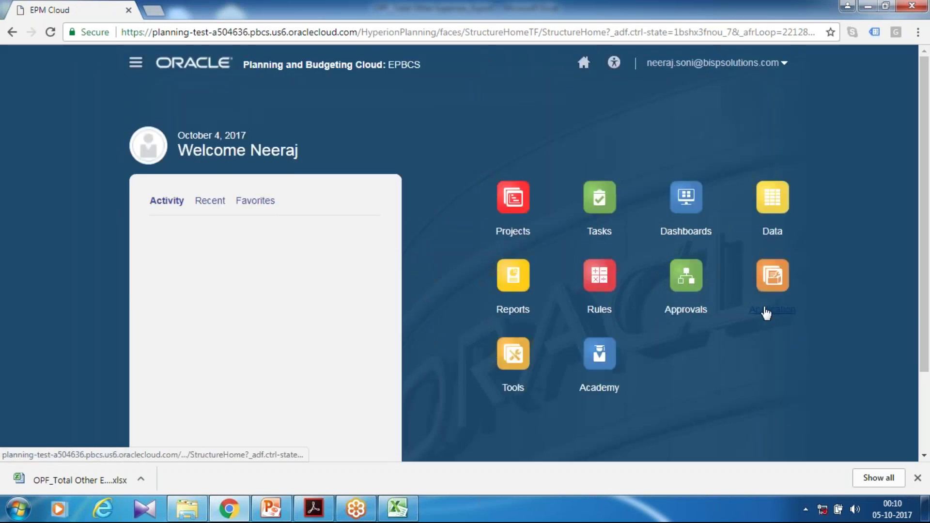
click(765, 310)
scroll(452, 294, down, 3)
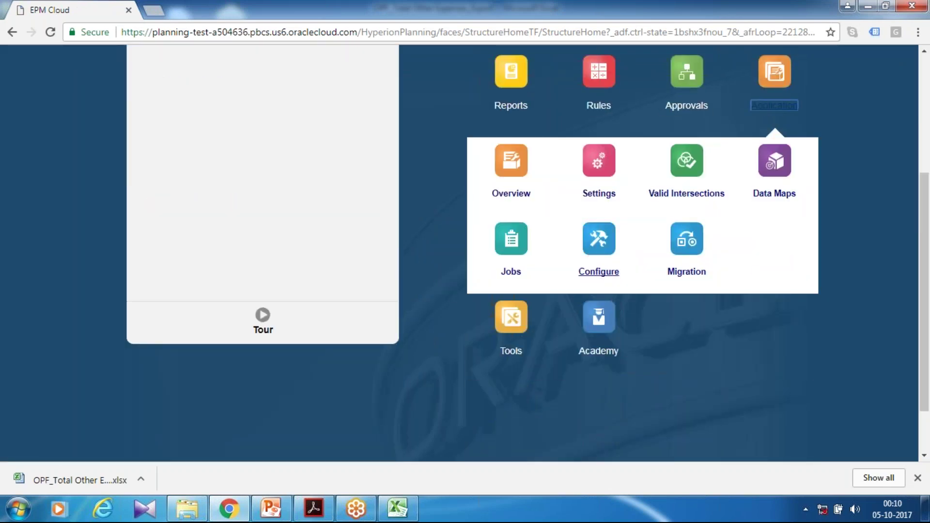
click(600, 274)
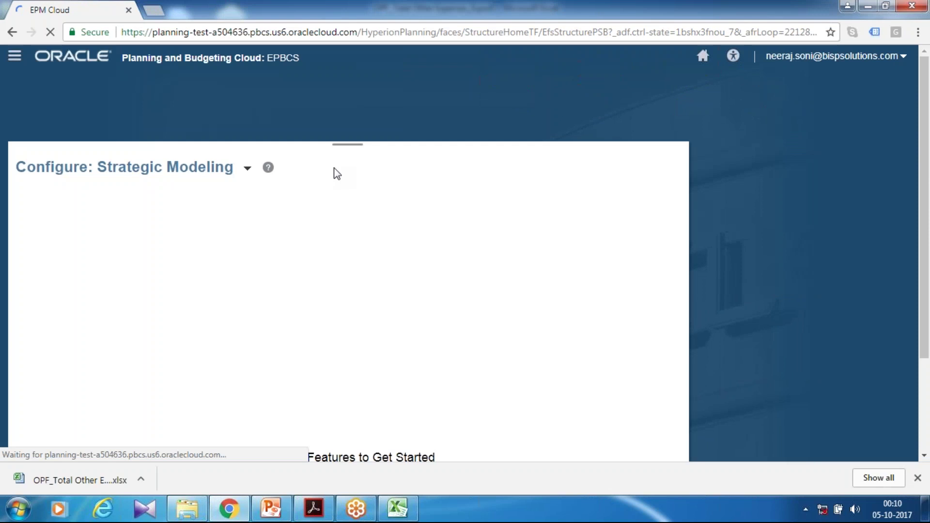
click(249, 170)
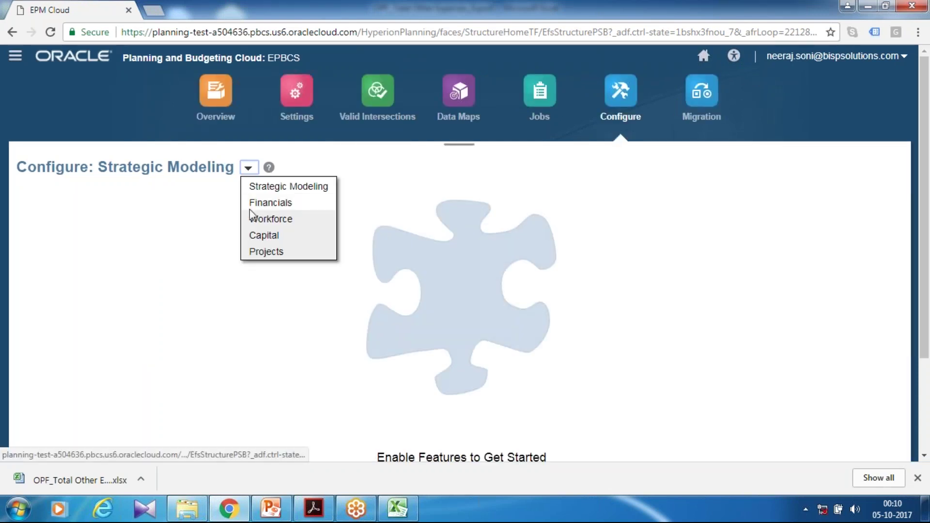
click(259, 251)
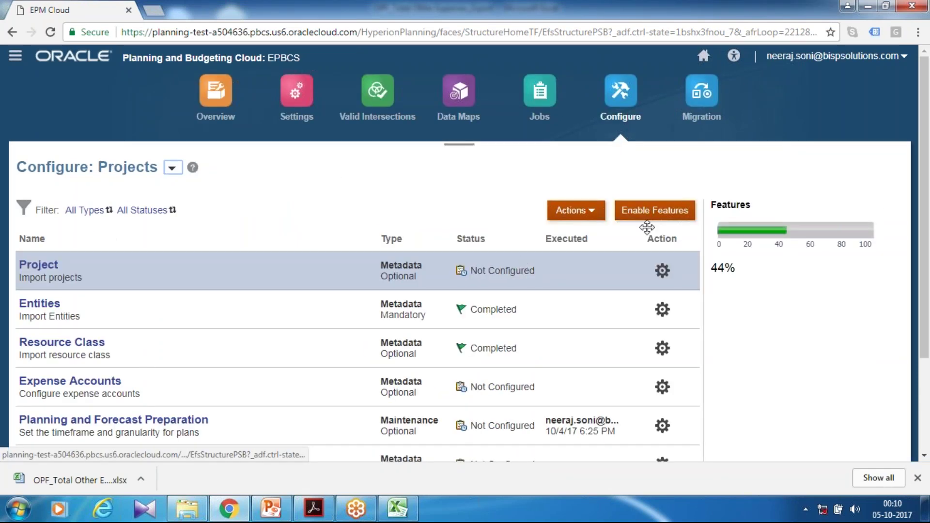
- Refresh the application database, with use enabled for all users before and after the refresh
click(592, 216)
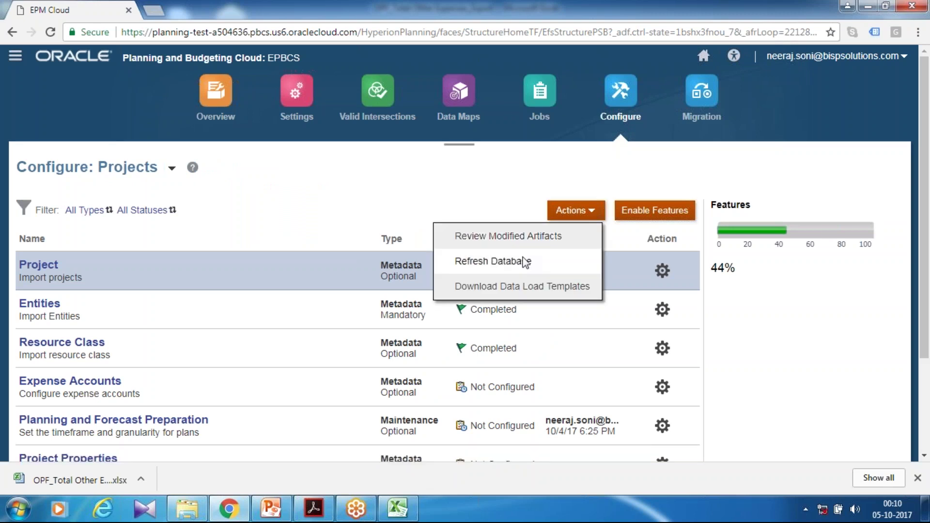
click(516, 263)
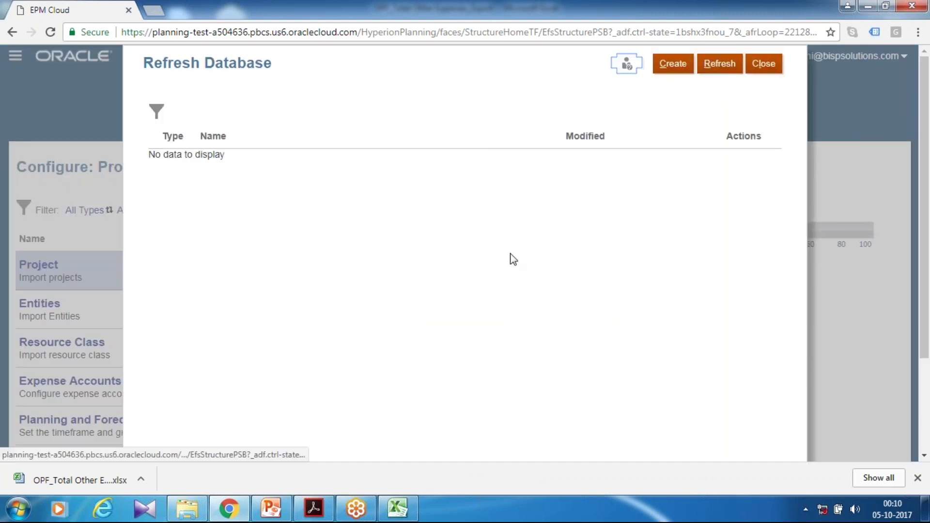
click(669, 67)
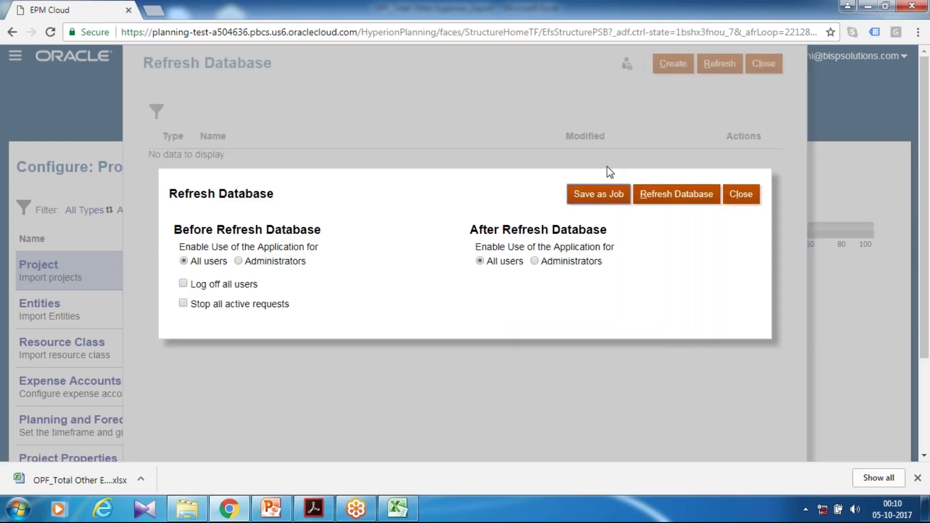
click(661, 199)
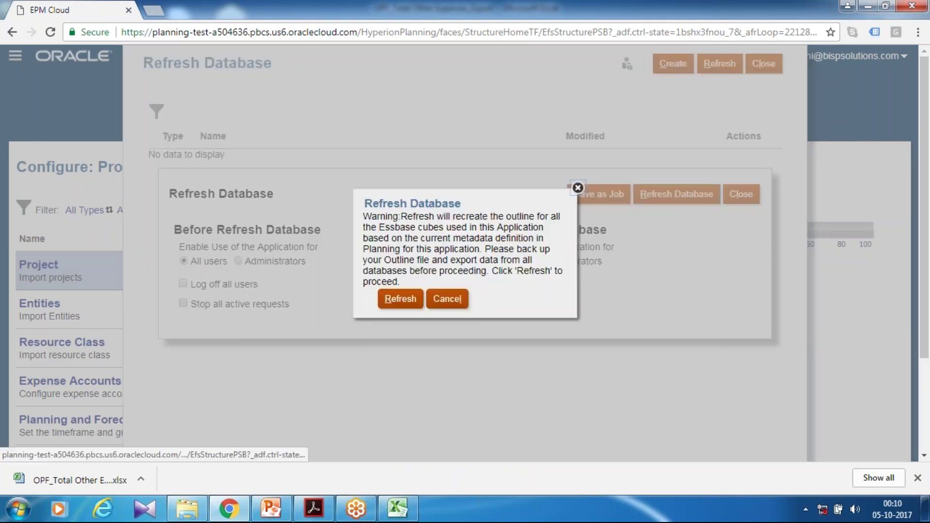
click(400, 299)
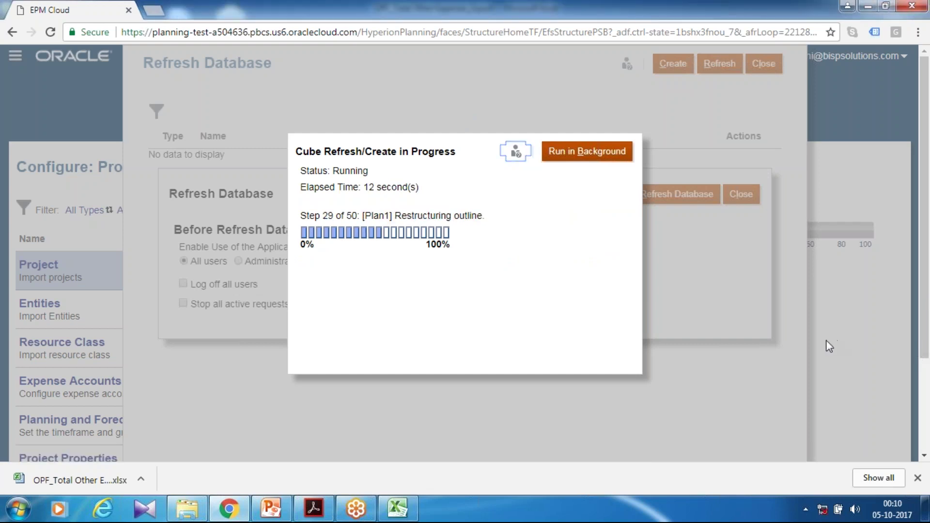
key(alt+Tab)
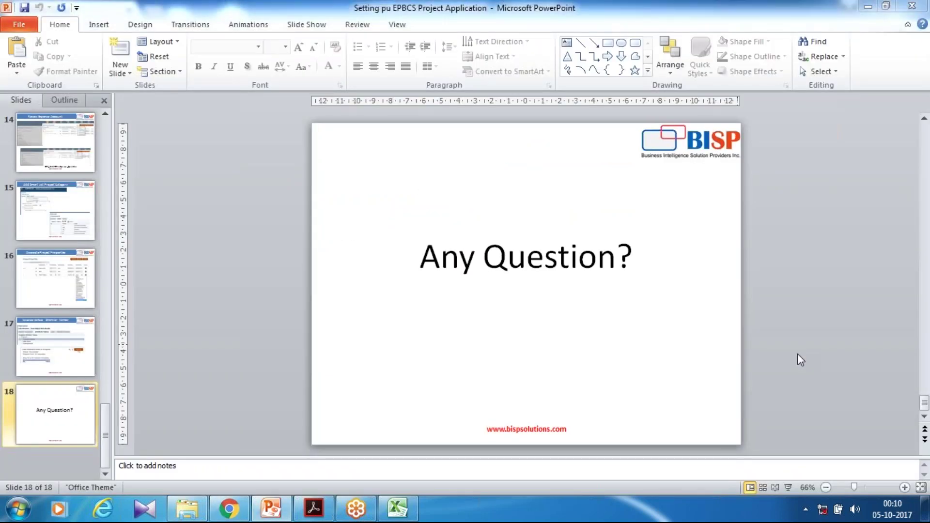